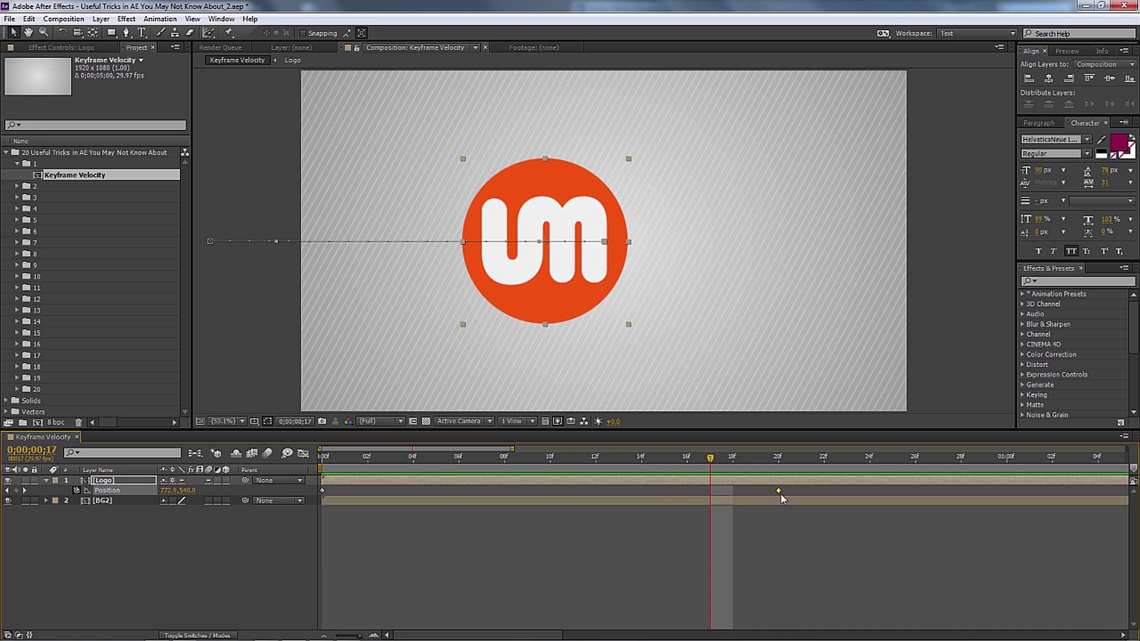
# Apply easing to the Logo's Position keyframe at frame 20 and preview the motion from the start.
pyautogui.moveTo(780, 493)
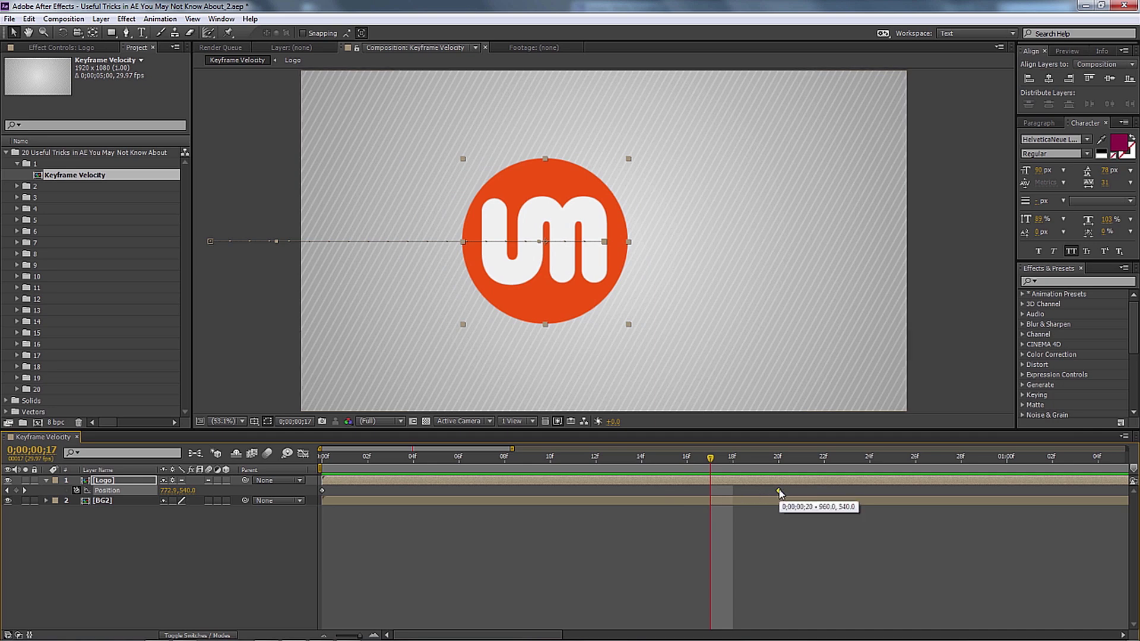
pyautogui.press('F9')
pyautogui.moveTo(710, 458); pyautogui.dragTo(265, 455)
pyautogui.press('KP_0')
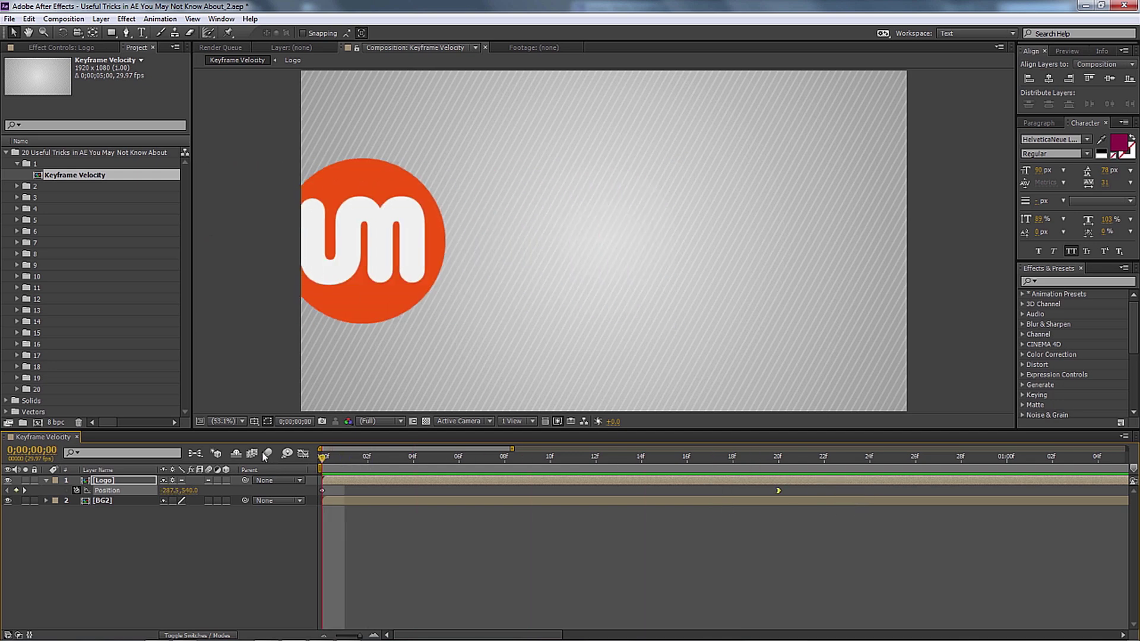
pyautogui.press('KP_0')
# Move the playhead to frame 20 and display the speed graph of the Logo's Position in the Graph Editor.
pyautogui.moveTo(321, 457); pyautogui.dragTo(779, 459)
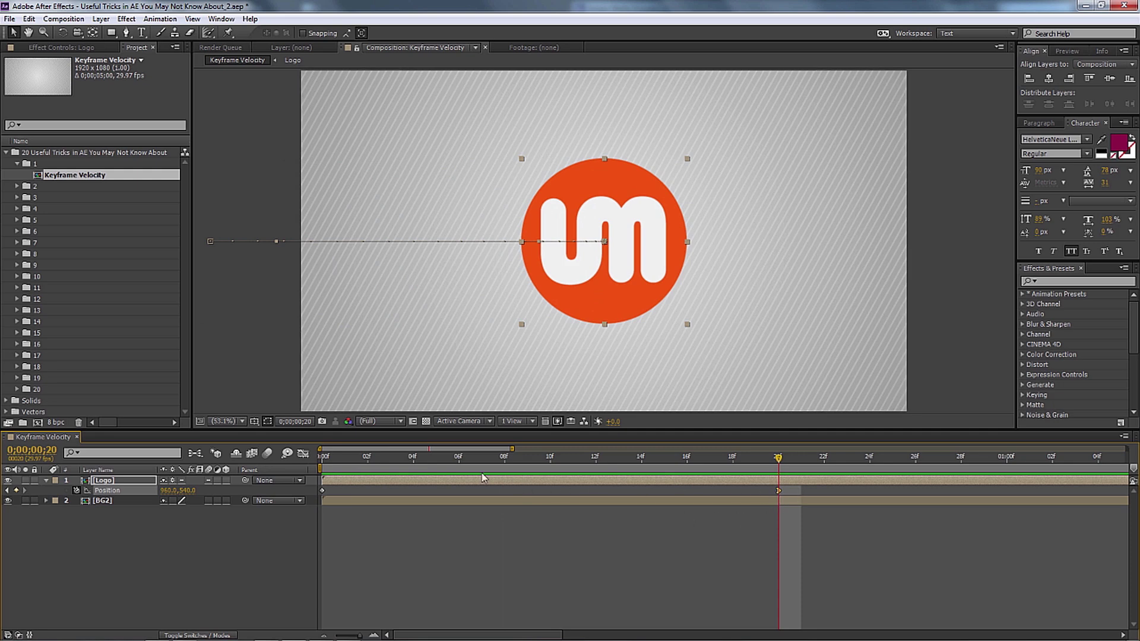
pyautogui.click(303, 454)
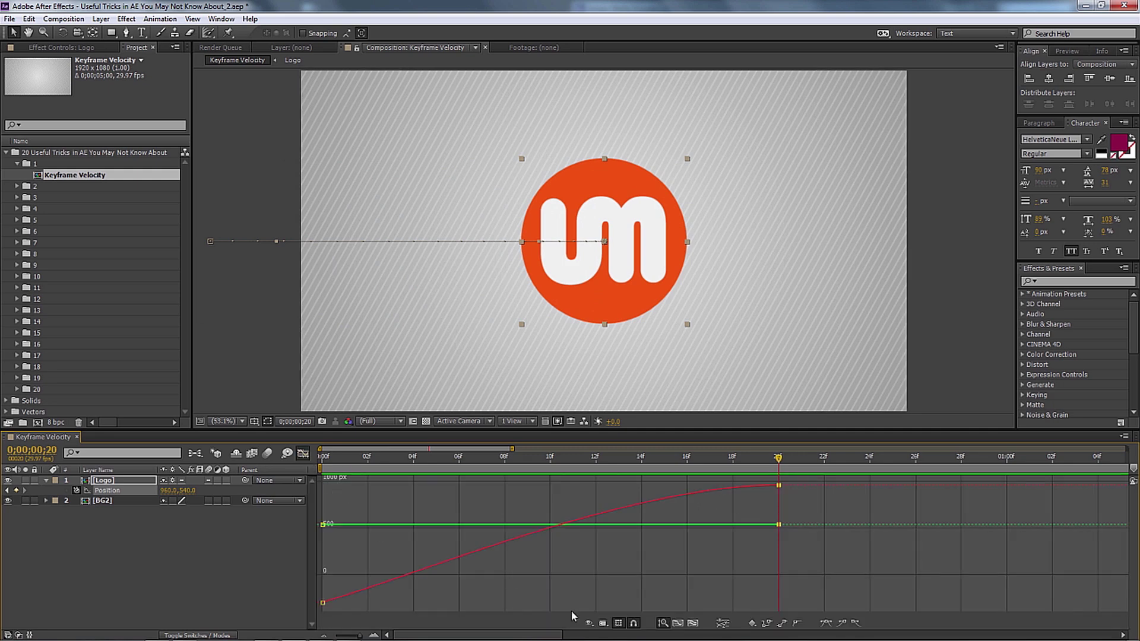
pyautogui.click(603, 623)
pyautogui.click(661, 513)
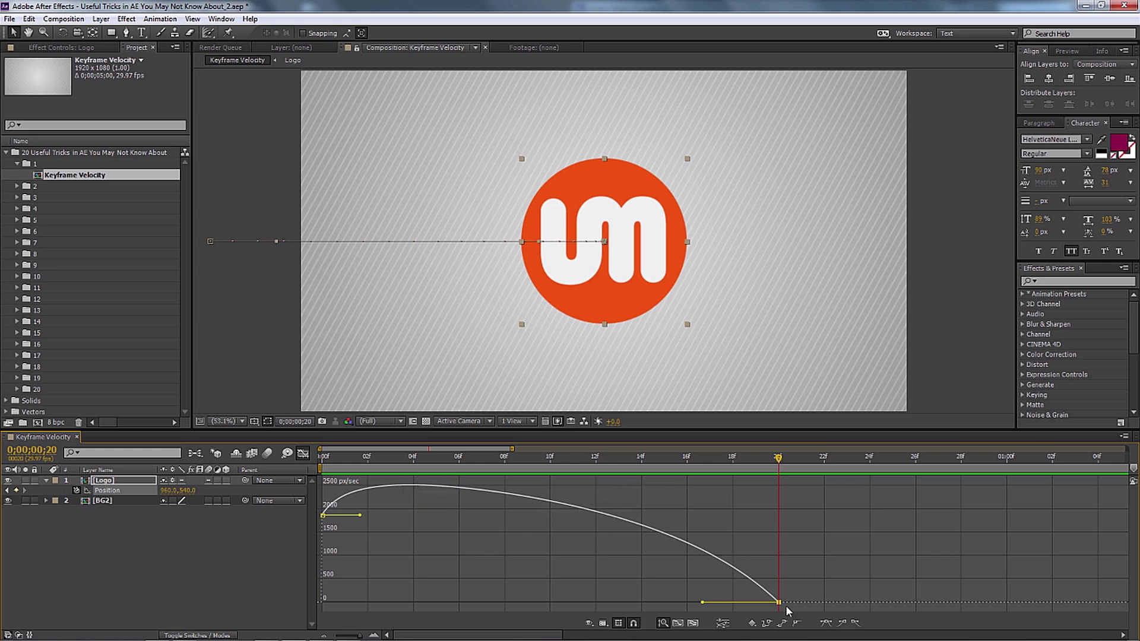
# Try reshaping the Logo's Position speed curve into a steep start and long slowdown using both keyframe handles, and preview it.
pyautogui.moveTo(705, 604); pyautogui.dragTo(542, 613)
pyautogui.moveTo(361, 576); pyautogui.dragTo(334, 478)
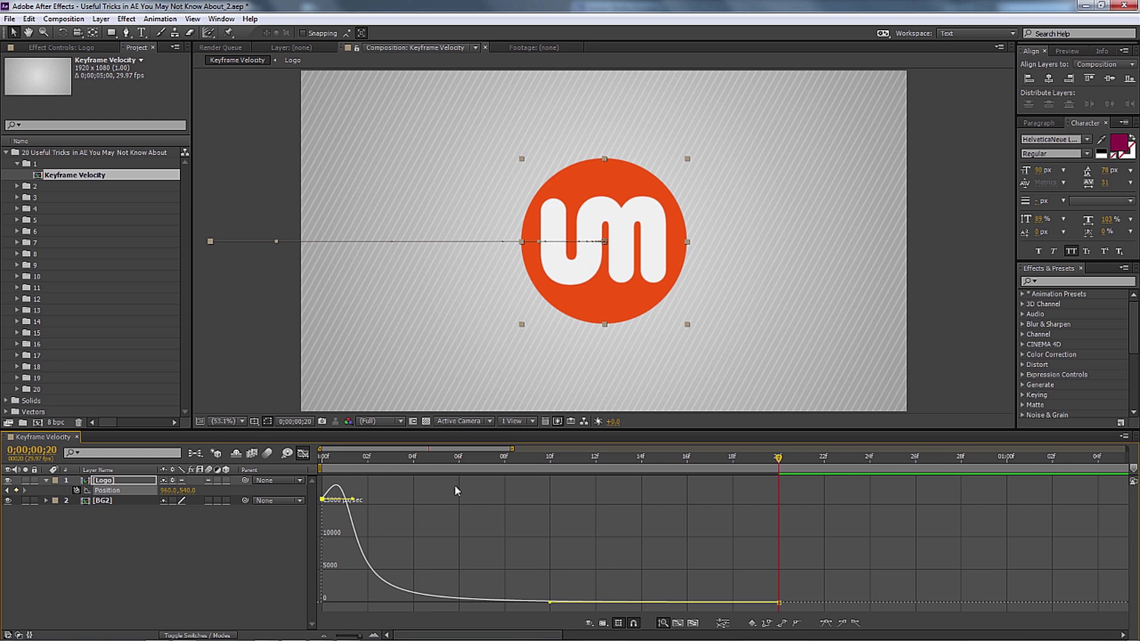
pyautogui.press('Home')
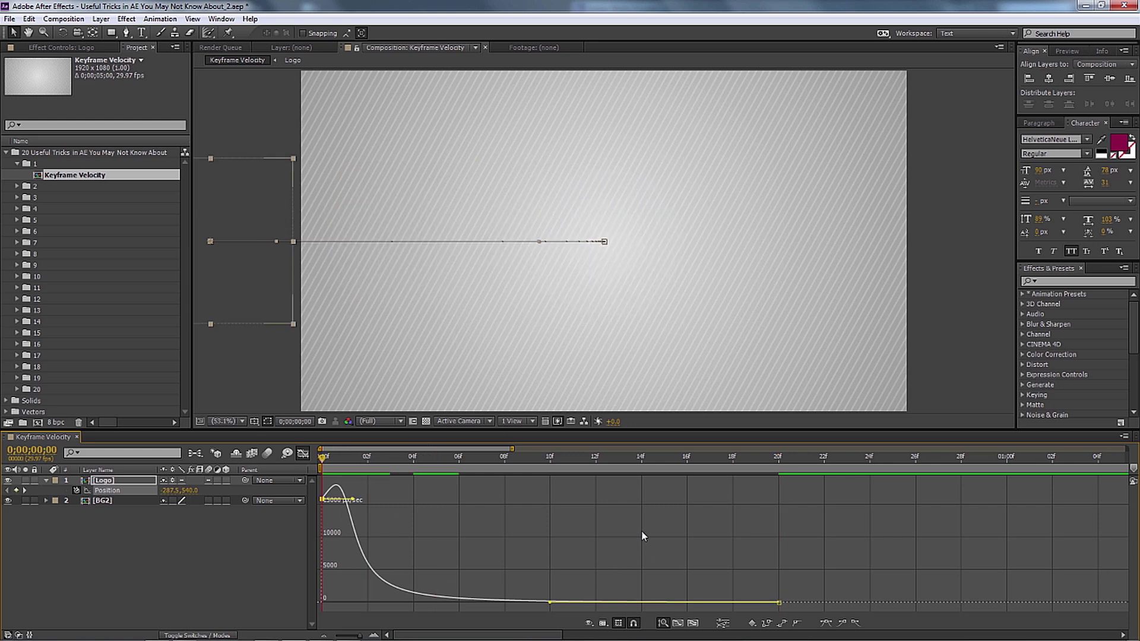
pyautogui.press('space')
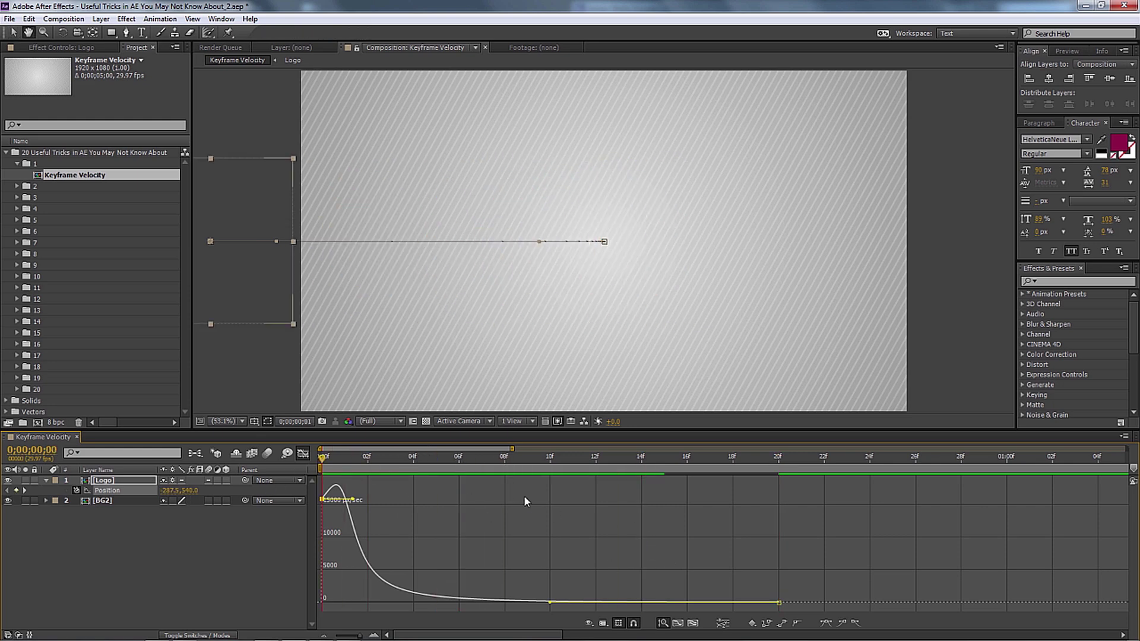
pyautogui.press('space')
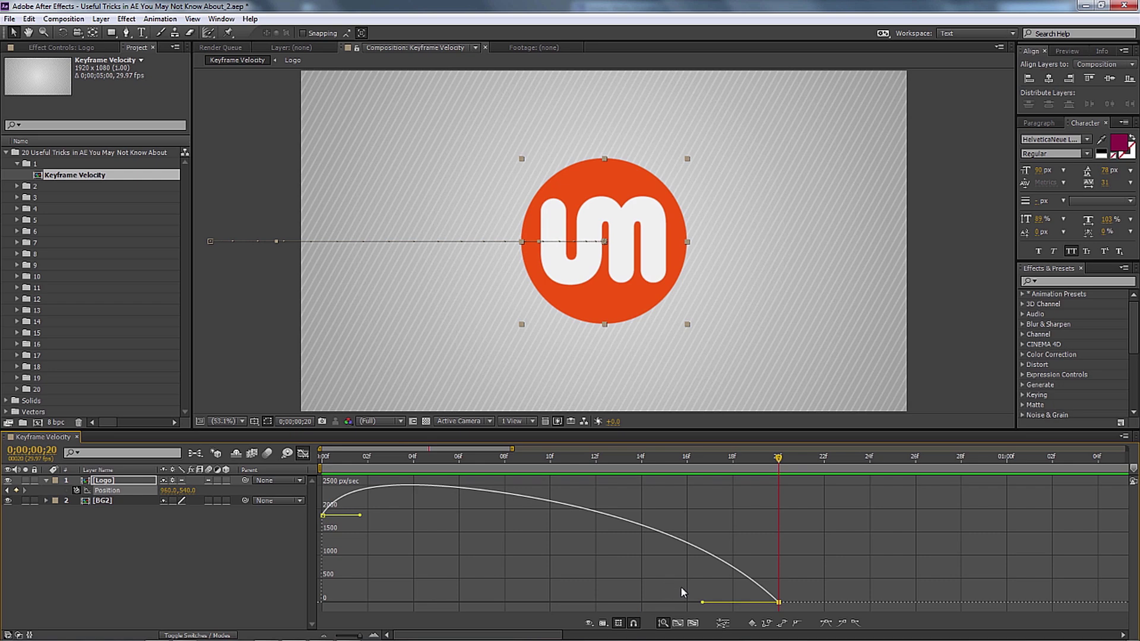
# Leave the Graph Editor and set the incoming velocity influence of the Position keyframe at frame 20 to 90%.
pyautogui.click(303, 453)
pyautogui.rightClick(778, 491)
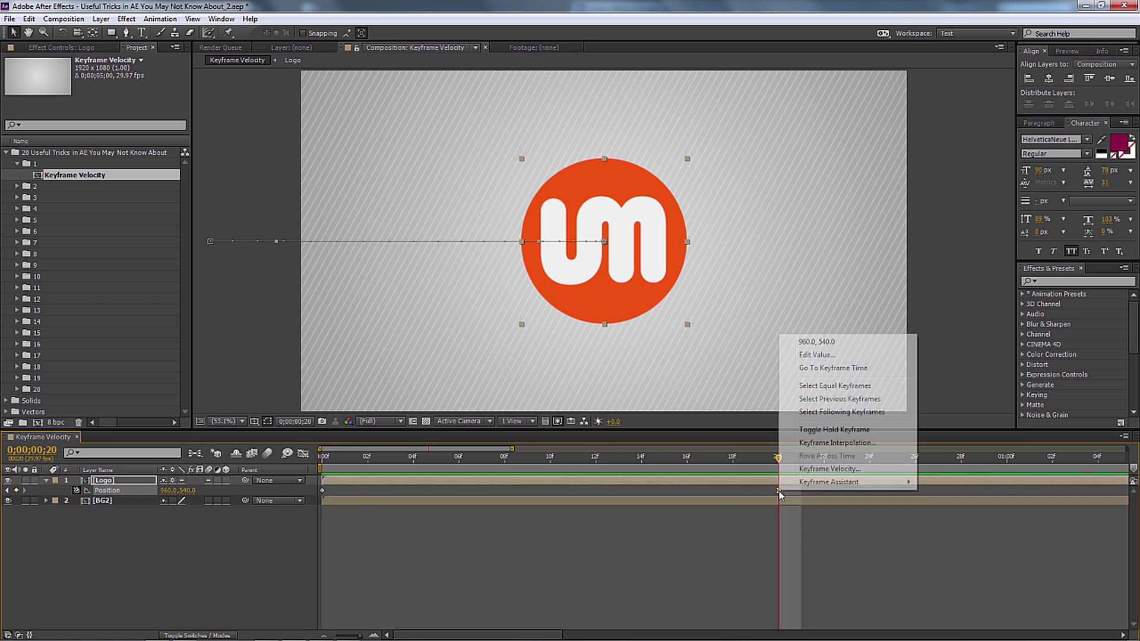
pyautogui.click(857, 470)
pyautogui.moveTo(562, 235); pyautogui.dragTo(736, 486)
pyautogui.moveTo(658, 545)
pyautogui.mouseDown()
pyautogui.moveTo(720, 546)
pyautogui.moveTo(659, 554)
pyautogui.mouseUp()
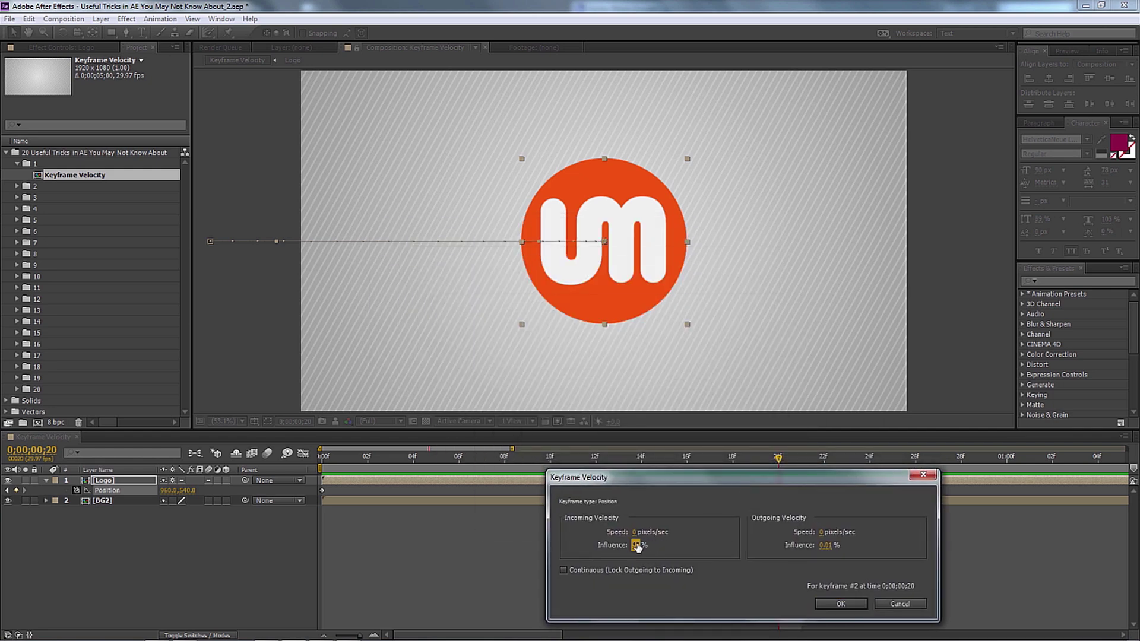
pyautogui.click(659, 546)
pyautogui.write('90')
pyautogui.click(840, 604)
# Raise the incoming speed in the Keyframe Velocity settings of the Logo's first Position keyframe.
pyautogui.click(322, 491)
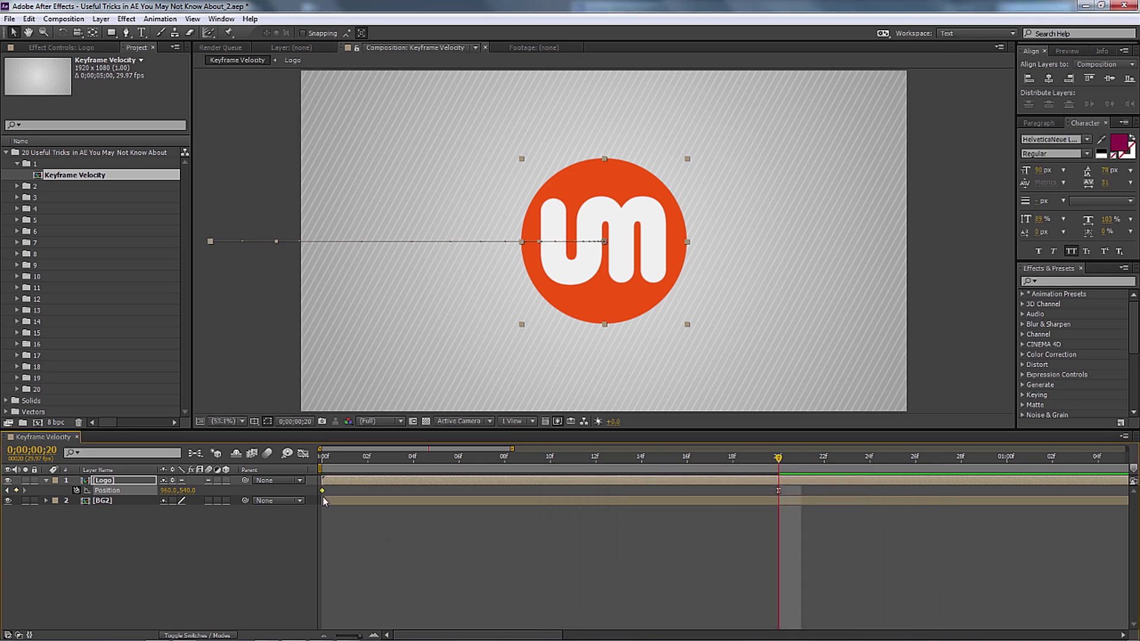
pyautogui.rightClick(322, 491)
pyautogui.click(368, 468)
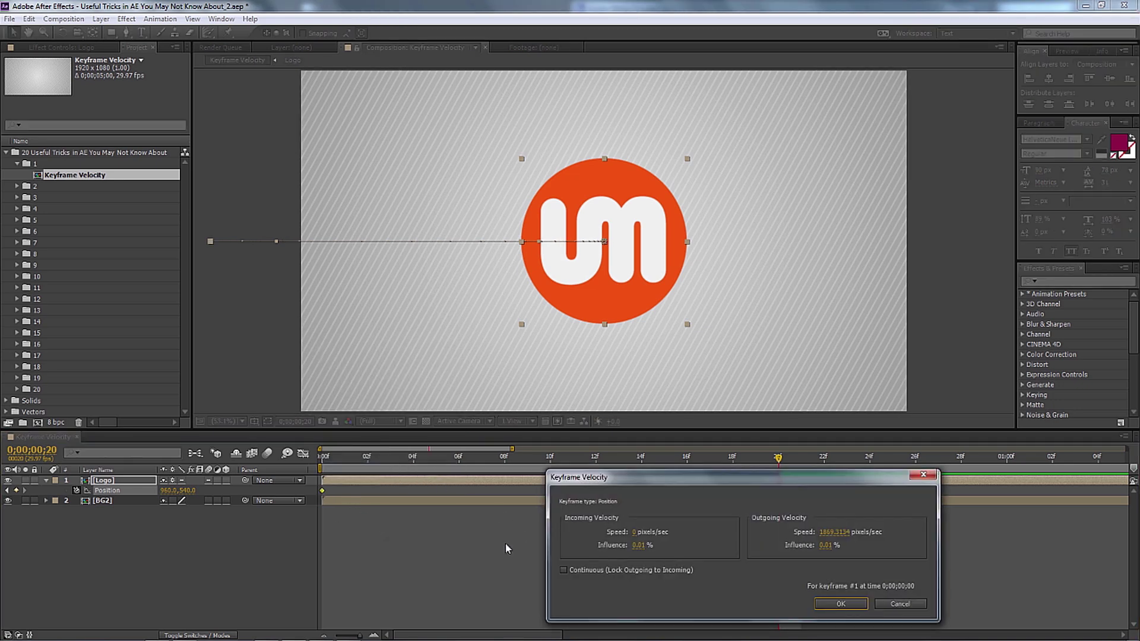
pyautogui.moveTo(634, 532); pyautogui.dragTo(902, 539)
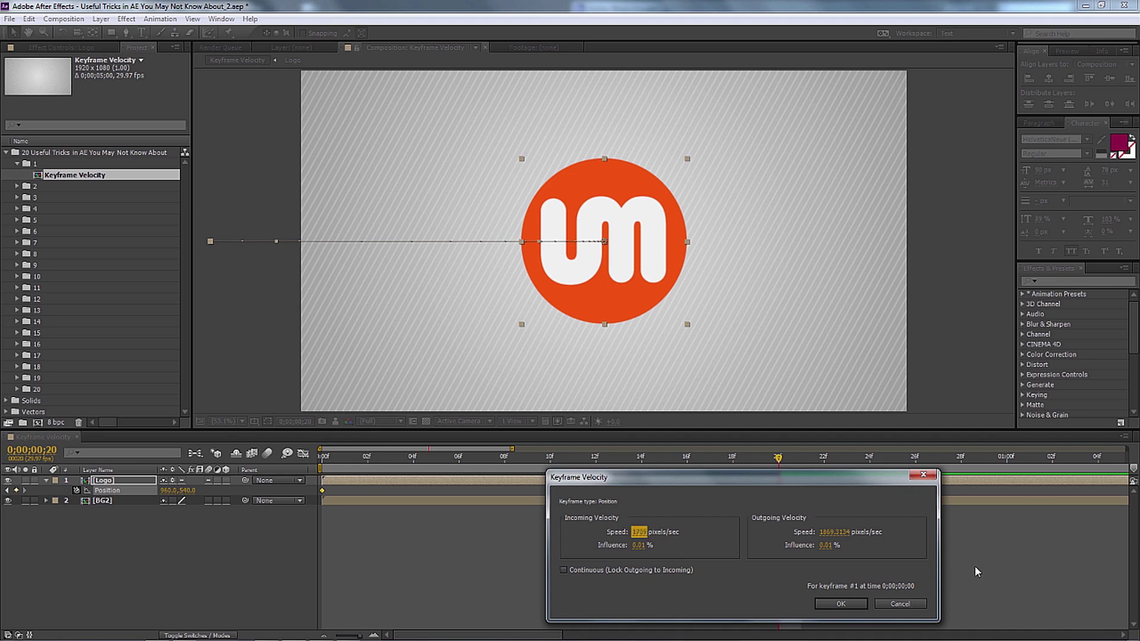
pyautogui.click(841, 604)
# Preview the logo animation from the start and examine its speed curve in the Graph Editor.
pyautogui.press('Home')
pyautogui.press('space')
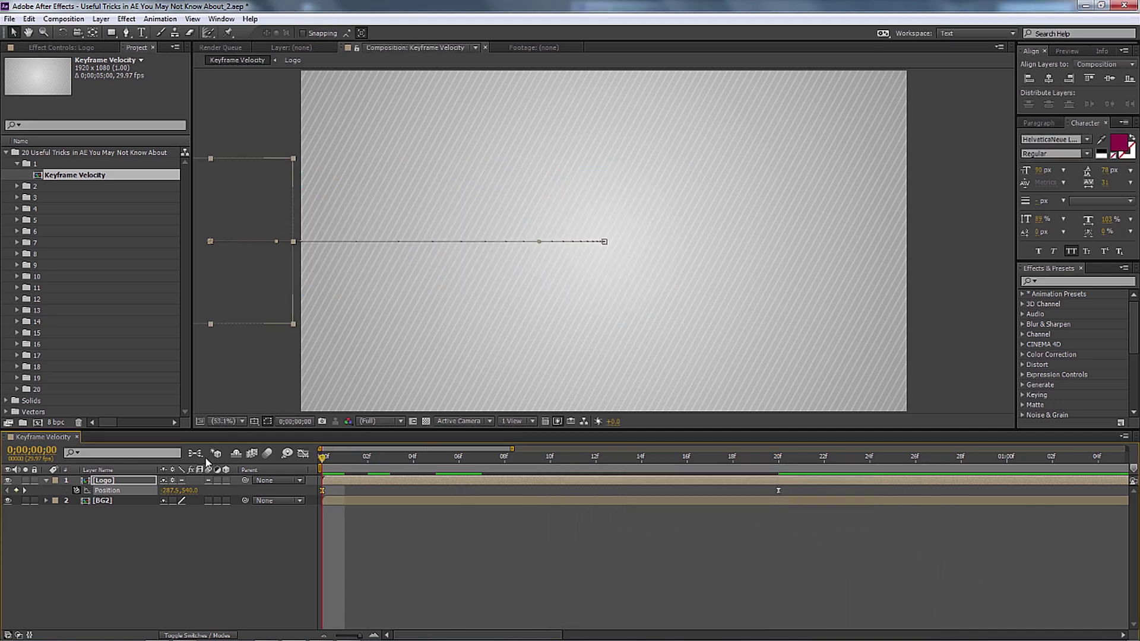
pyautogui.press('space')
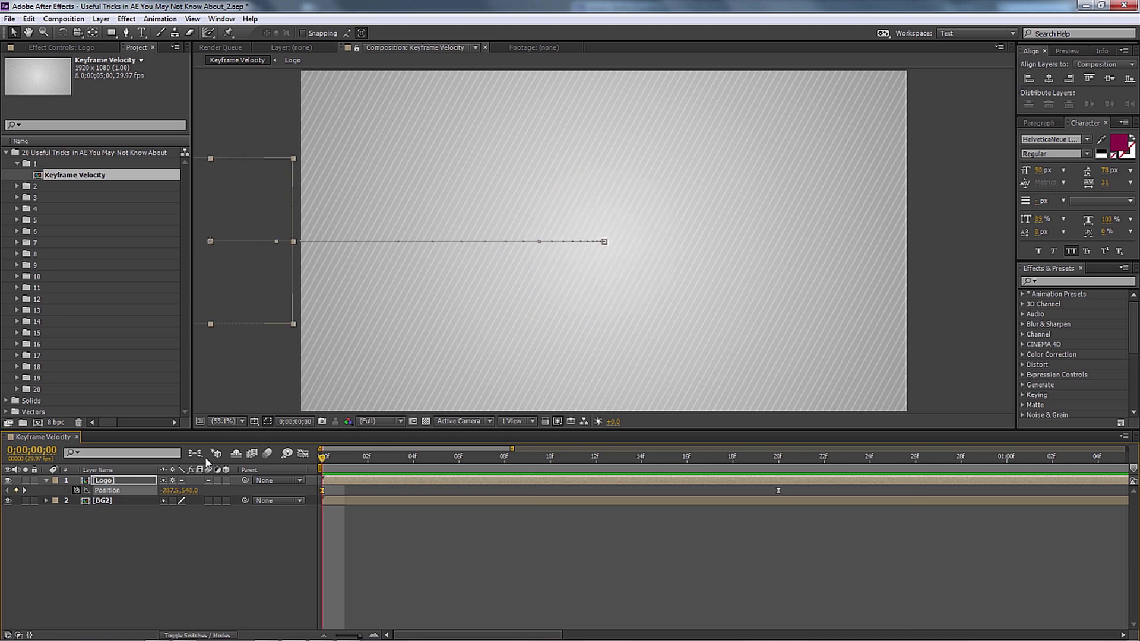
pyautogui.click(303, 455)
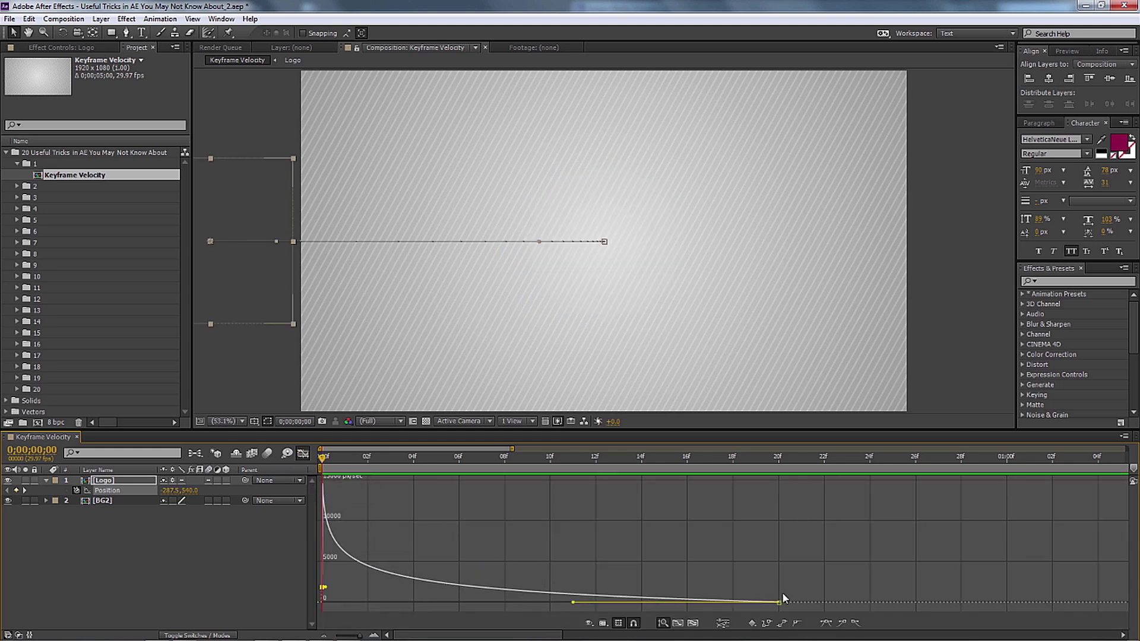
pyautogui.click(303, 455)
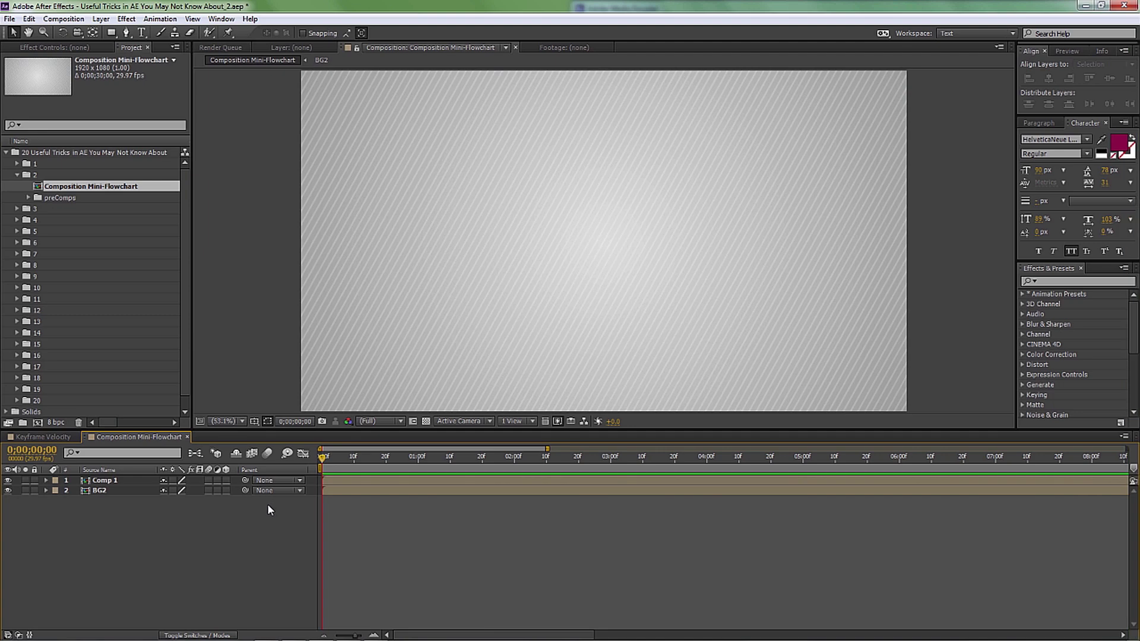
# Open the nested compositions one after another, from Comp 1 down to Comp 5.
pyautogui.doubleClick(116, 481)
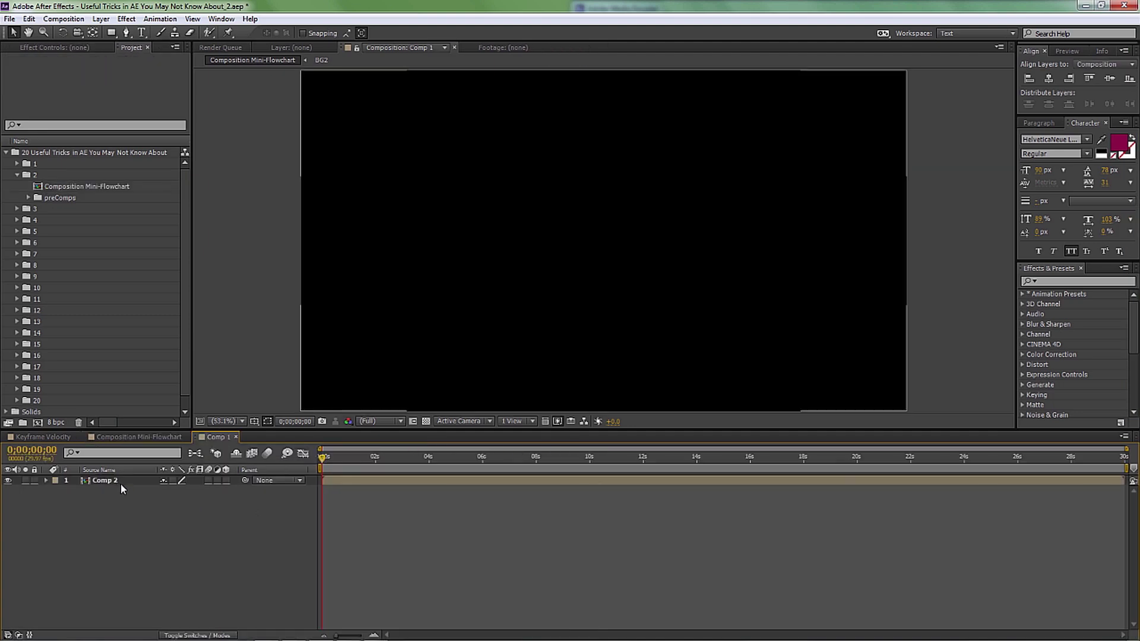
pyautogui.doubleClick(121, 481)
pyautogui.doubleClick(120, 481)
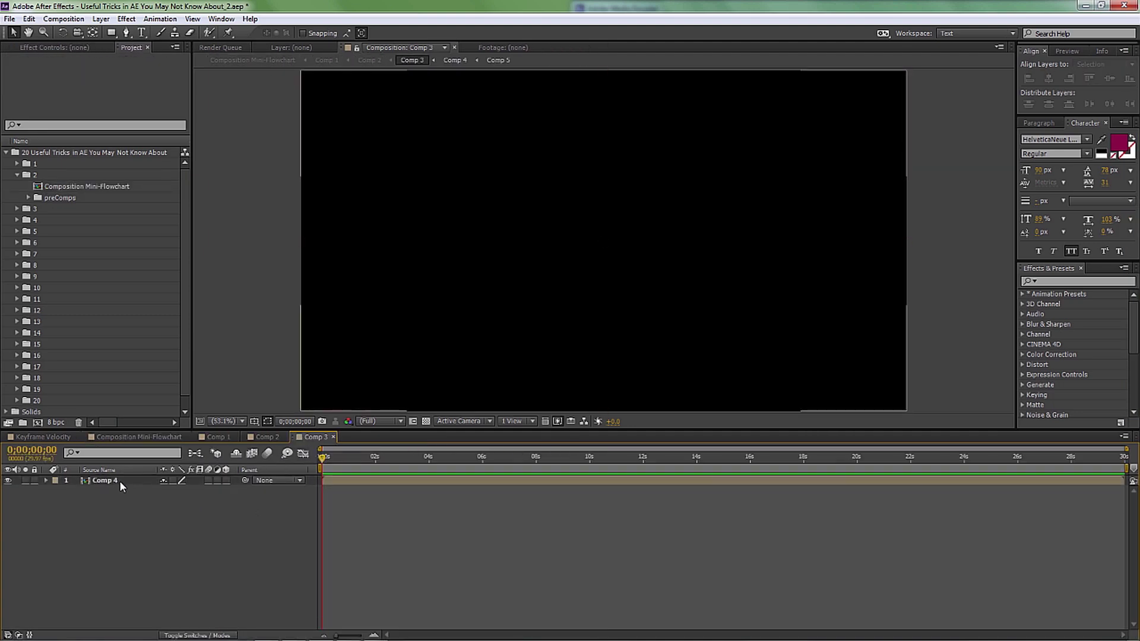
pyautogui.doubleClick(120, 480)
pyautogui.doubleClick(122, 482)
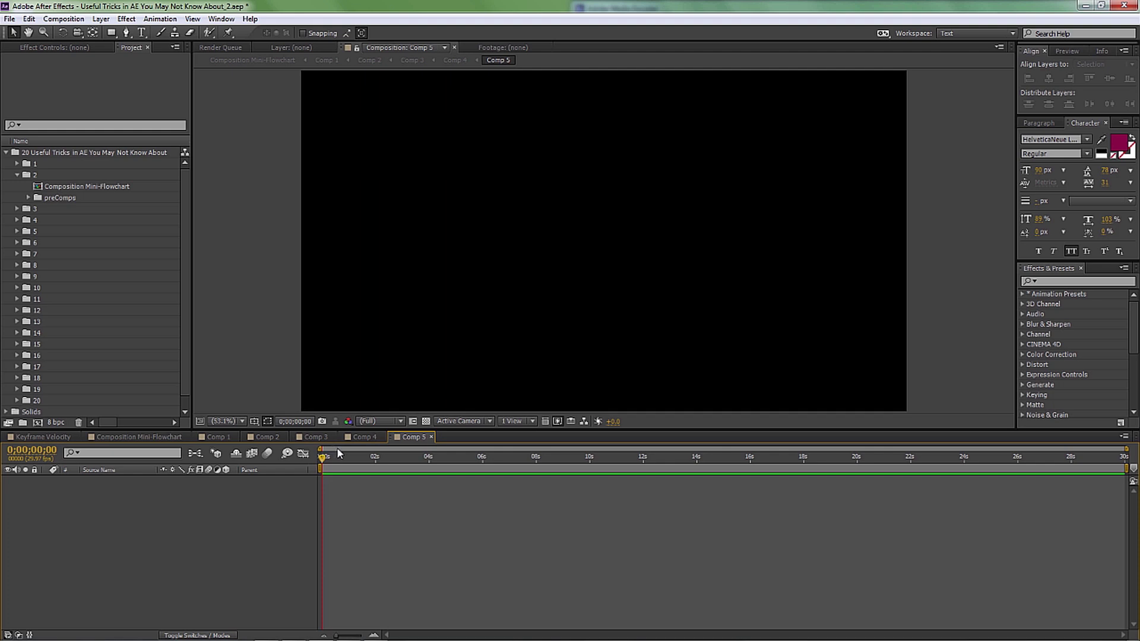
# Examine how the nested compositions around Comp 5 are linked in the mini-flowchart, then close it.
pyautogui.click(195, 453)
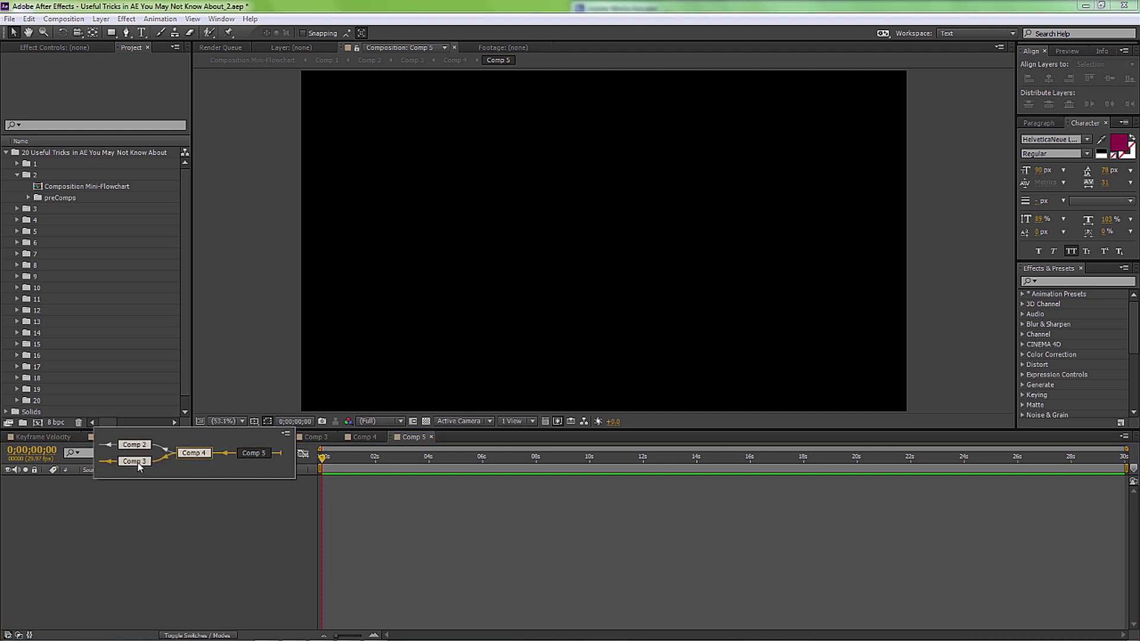
pyautogui.click(109, 462)
pyautogui.click(268, 455)
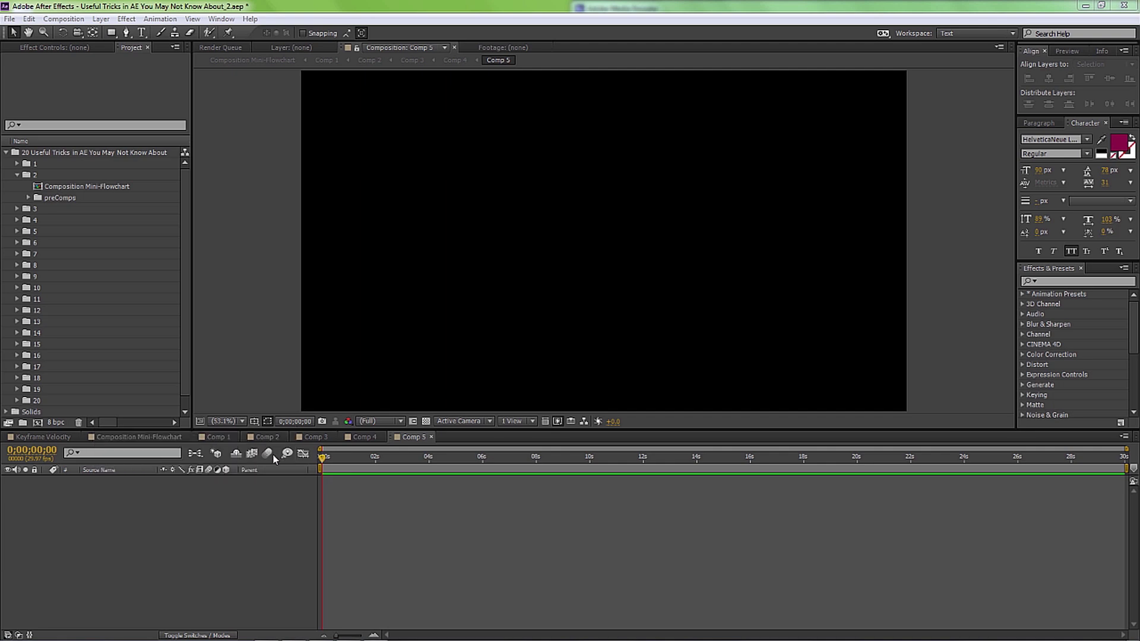
# Trace the mini-flowchart from Comp 5 through the nested compositions back to the Composition Mini-Flowchart composition and open it.
pyautogui.press('Tab')
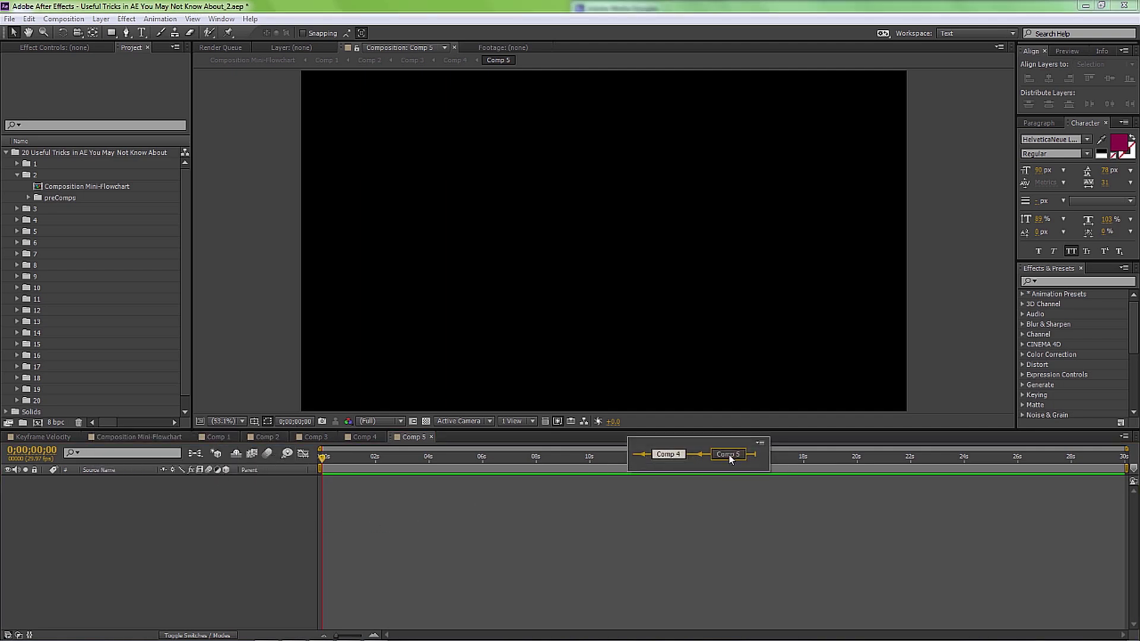
pyautogui.click(645, 460)
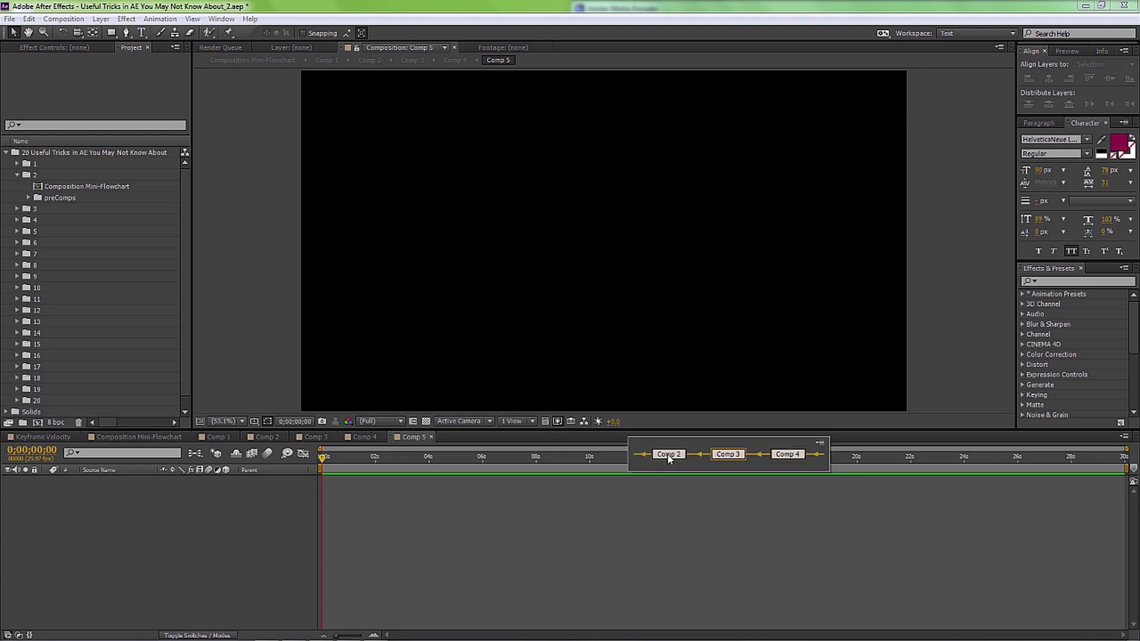
pyautogui.click(645, 456)
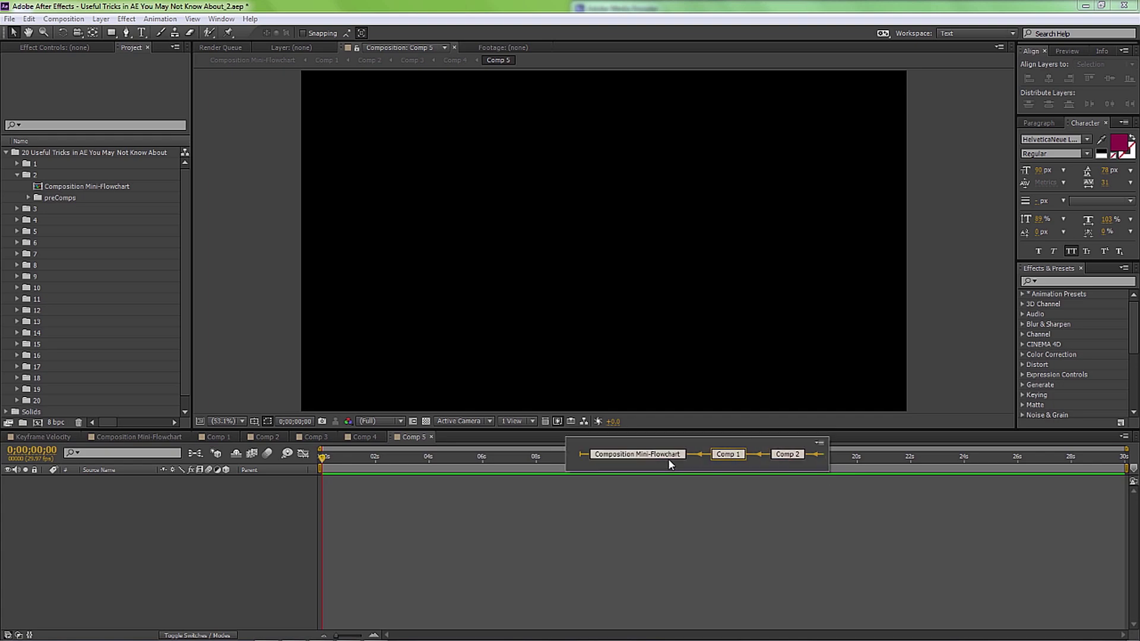
pyautogui.click(620, 458)
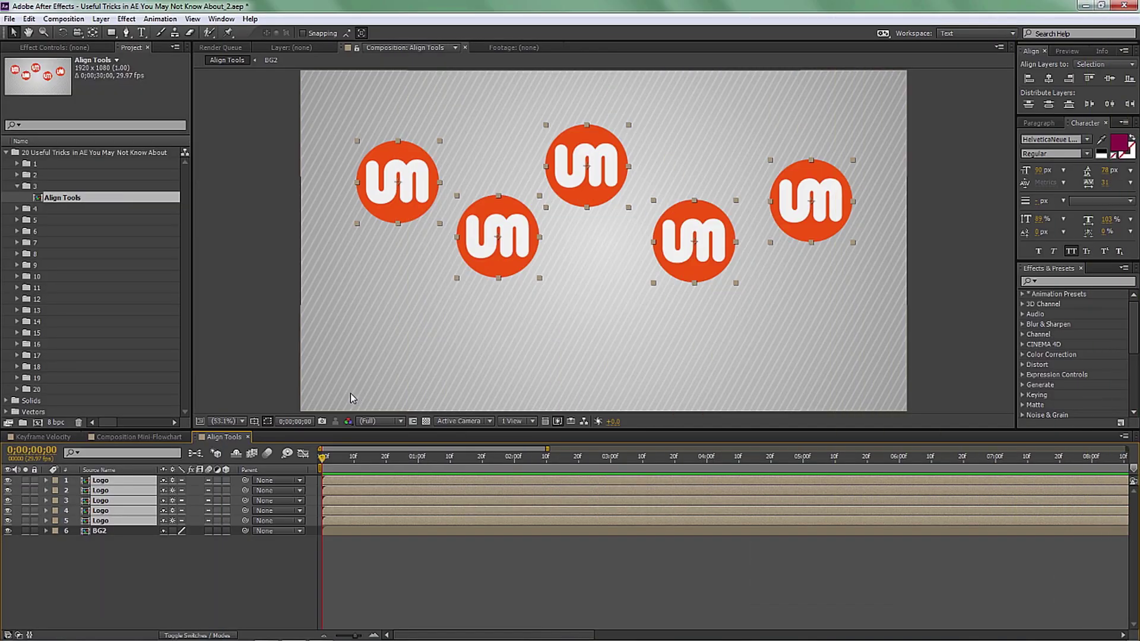
# Select the five logos one by one in the Align Tools composition and check that the Align panel is enabled.
pyautogui.click(253, 554)
pyautogui.click(389, 217)
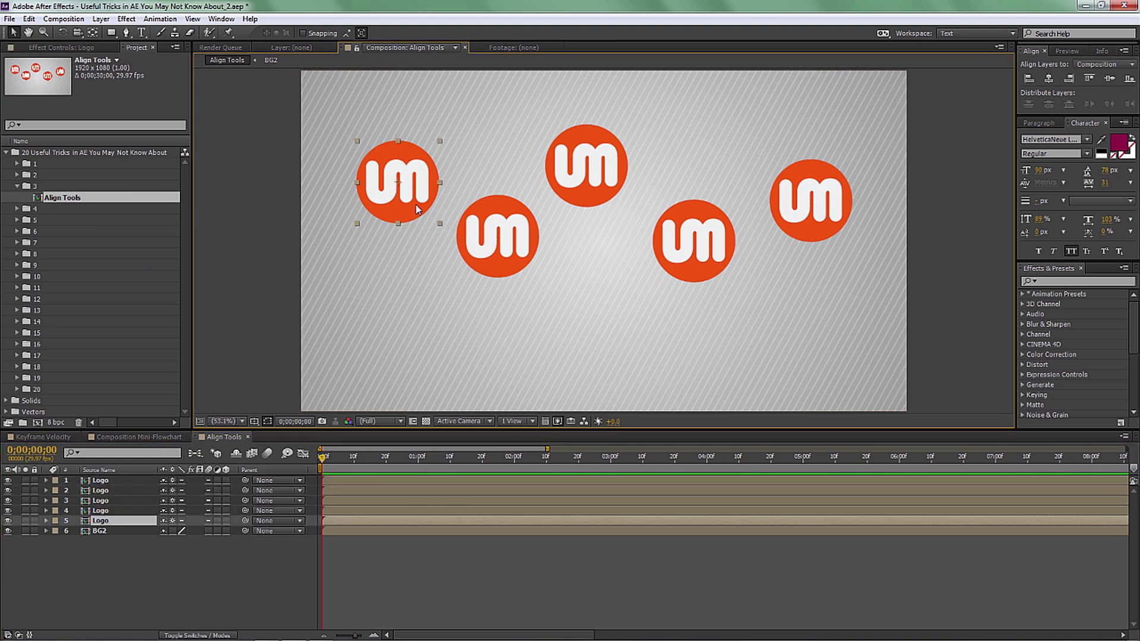
pyautogui.keyDown('shift'); pyautogui.click(501, 238); pyautogui.keyUp('shift')
pyautogui.keyDown('shift'); pyautogui.click(586, 169); pyautogui.keyUp('shift')
pyautogui.keyDown('shift'); pyautogui.click(706, 246); pyautogui.keyUp('shift')
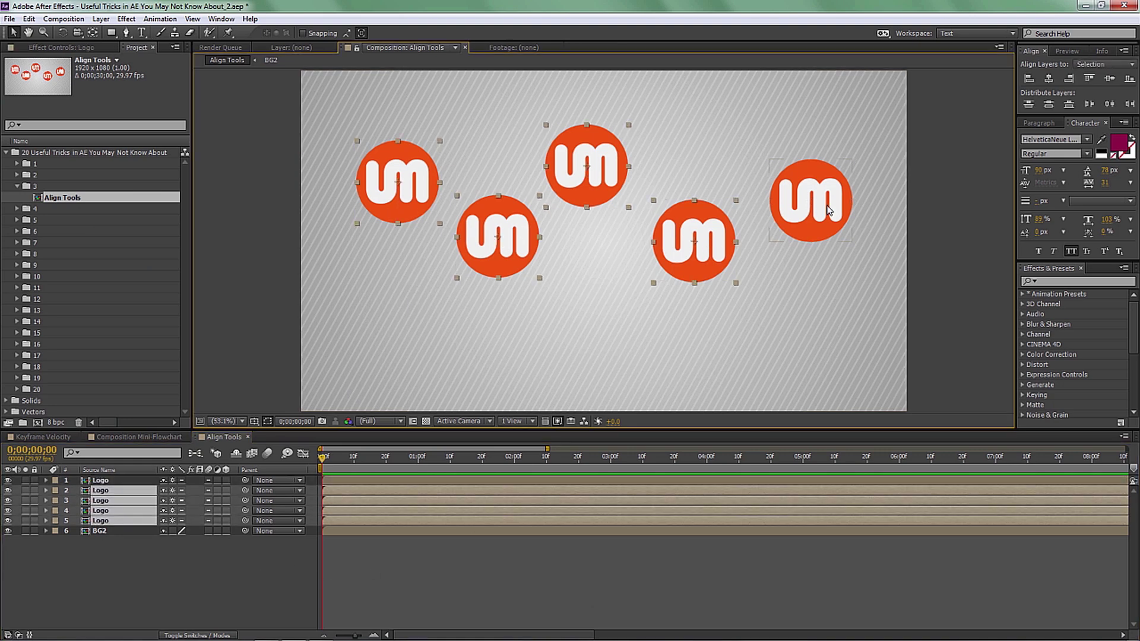
pyautogui.keyDown('shift'); pyautogui.click(830, 211); pyautogui.keyUp('shift')
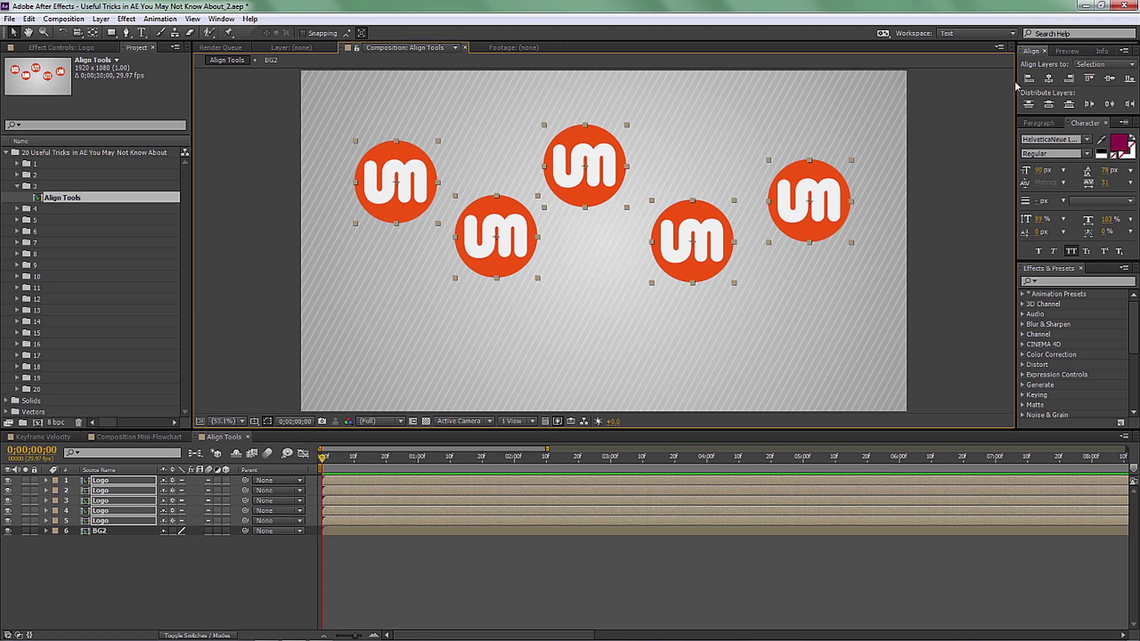
pyautogui.click(222, 19)
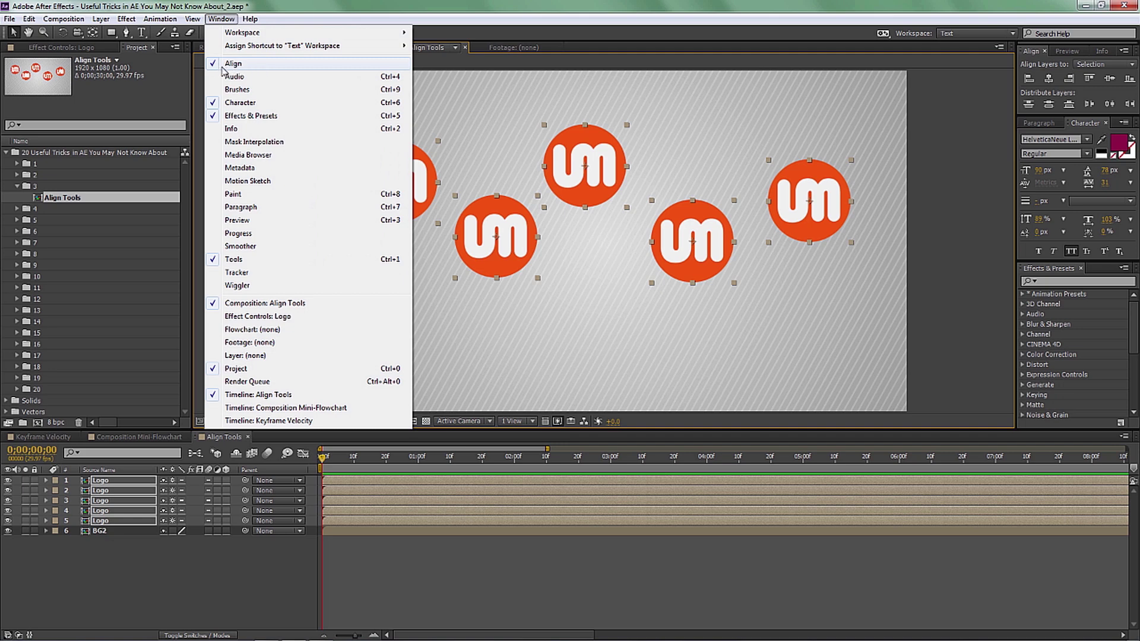
pyautogui.click(568, 63)
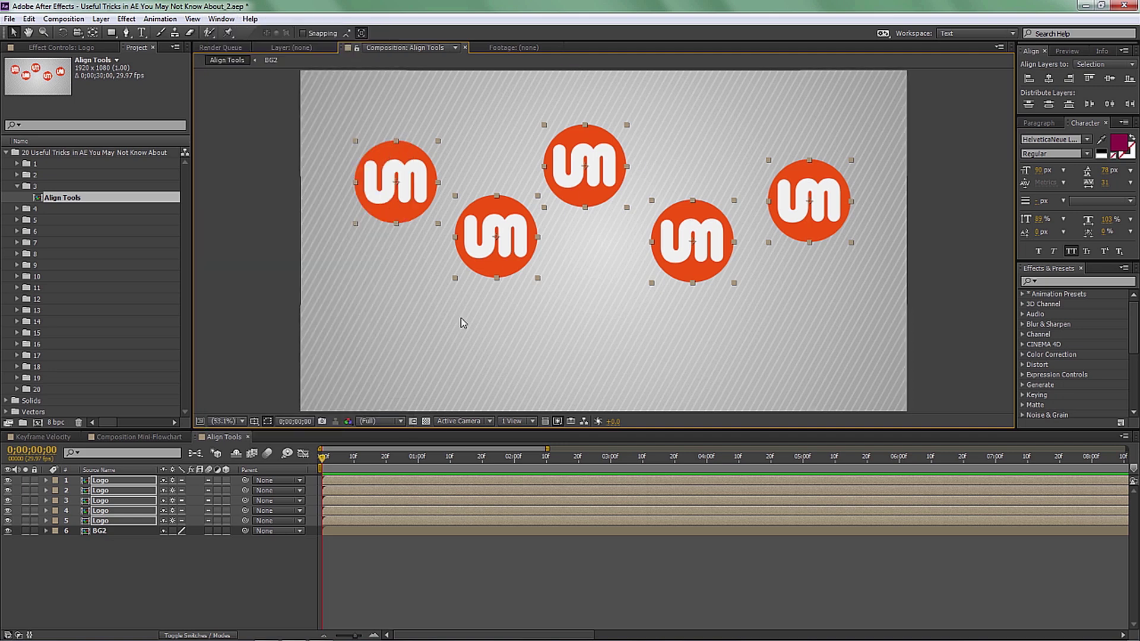
# Reselect all five logos in the composition and view the Align Layers To choices without changing the setting.
pyautogui.moveTo(321, 249); pyautogui.dragTo(552, 196)
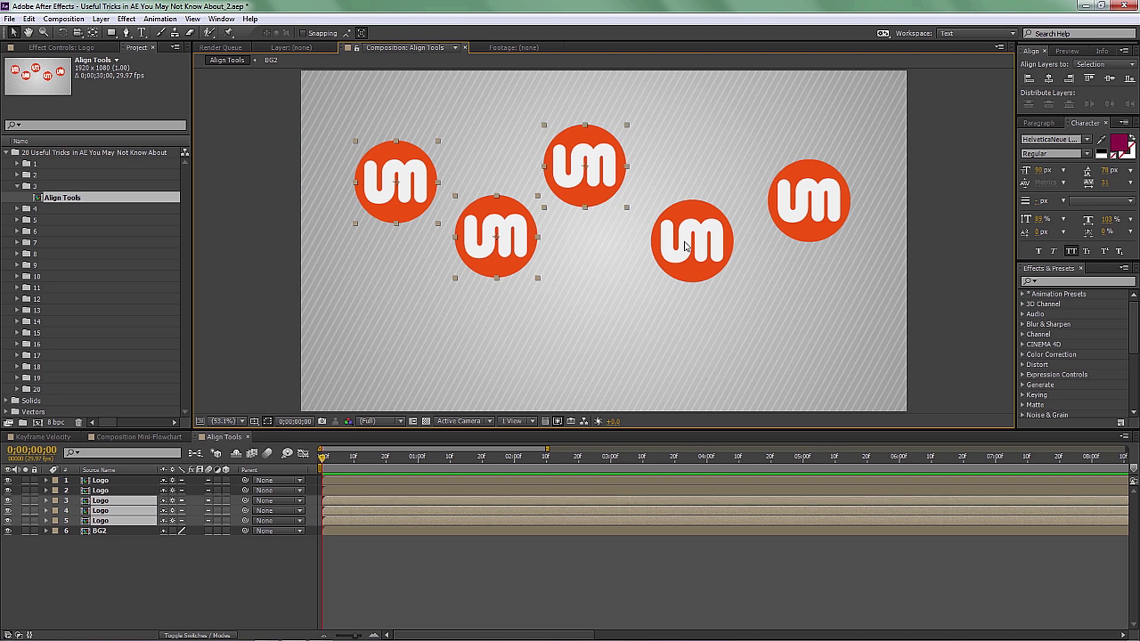
pyautogui.keyDown('shift'); pyautogui.click(685, 246); pyautogui.keyUp('shift')
pyautogui.keyDown('shift'); pyautogui.click(822, 243); pyautogui.keyUp('shift')
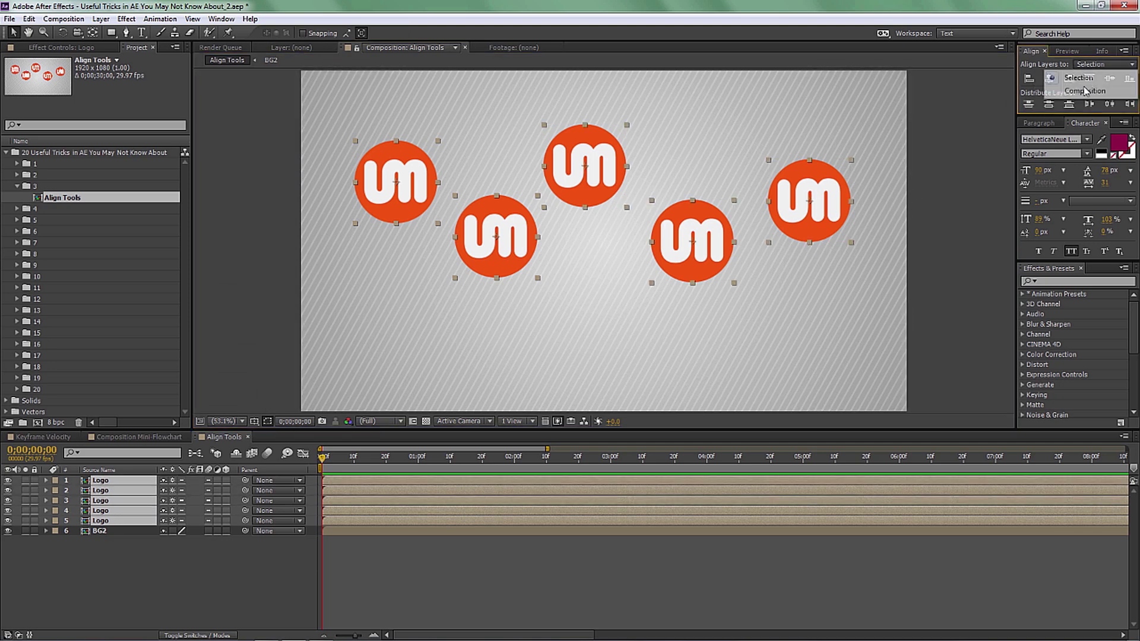
pyautogui.click(1101, 64)
pyautogui.press('Escape')
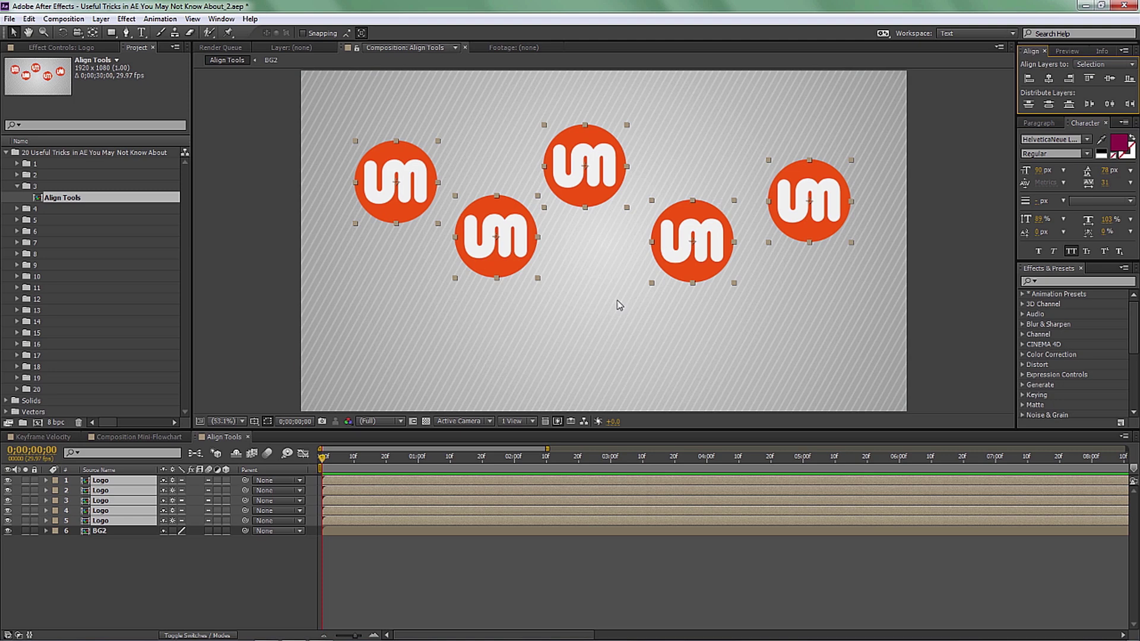
# Align the five selected logos on one horizontal line by their vertical centers and distribute them evenly across.
pyautogui.click(1109, 78)
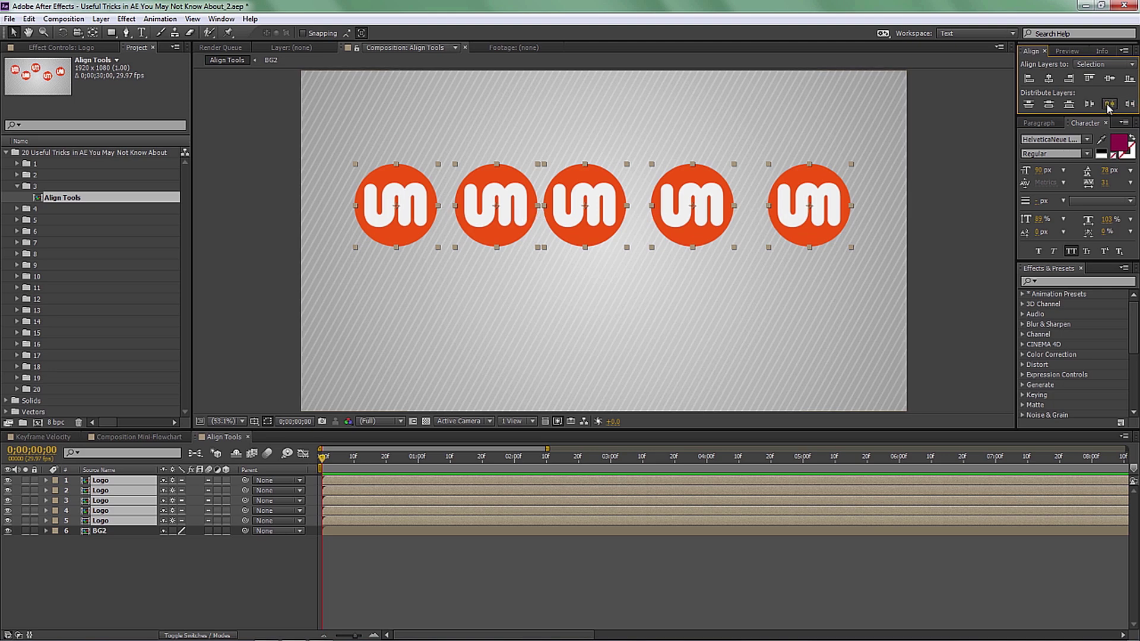
pyautogui.click(1128, 105)
pyautogui.click(982, 216)
# Align the rightmost logo to the composition's right edge and the leftmost logo to its left edge.
pyautogui.click(842, 218)
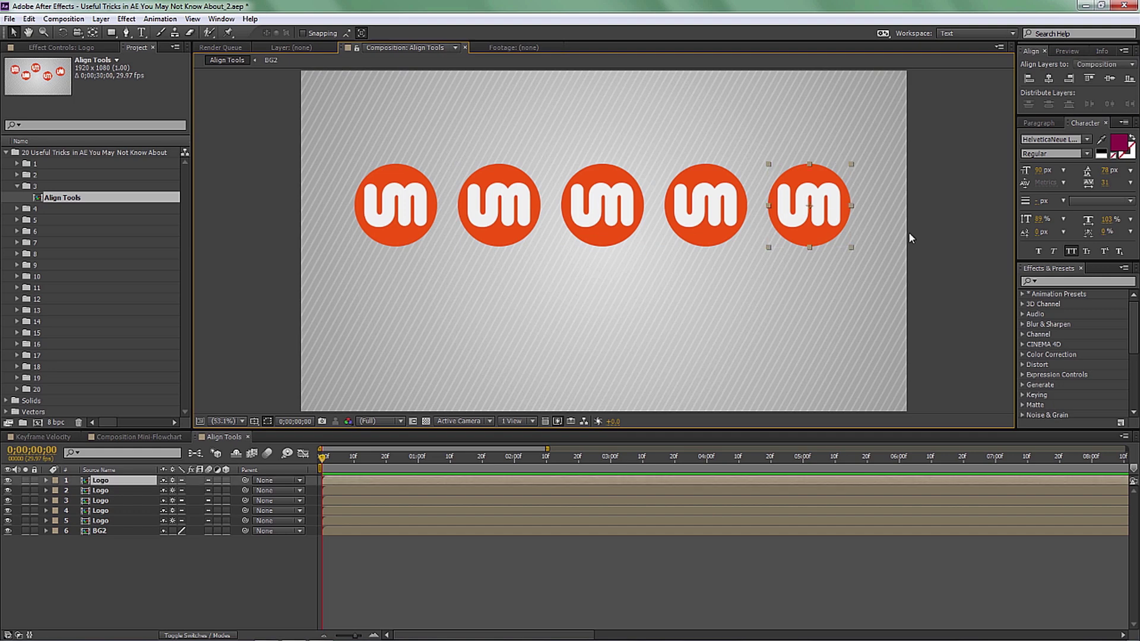
pyautogui.click(1069, 78)
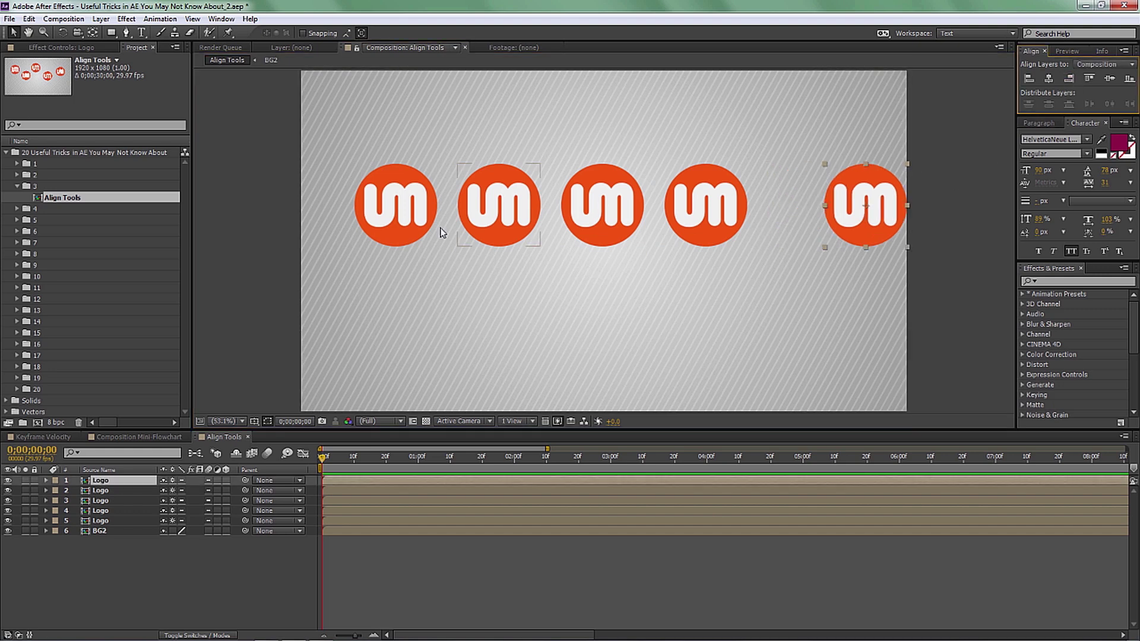
pyautogui.press('KP_5')
pyautogui.click(1029, 79)
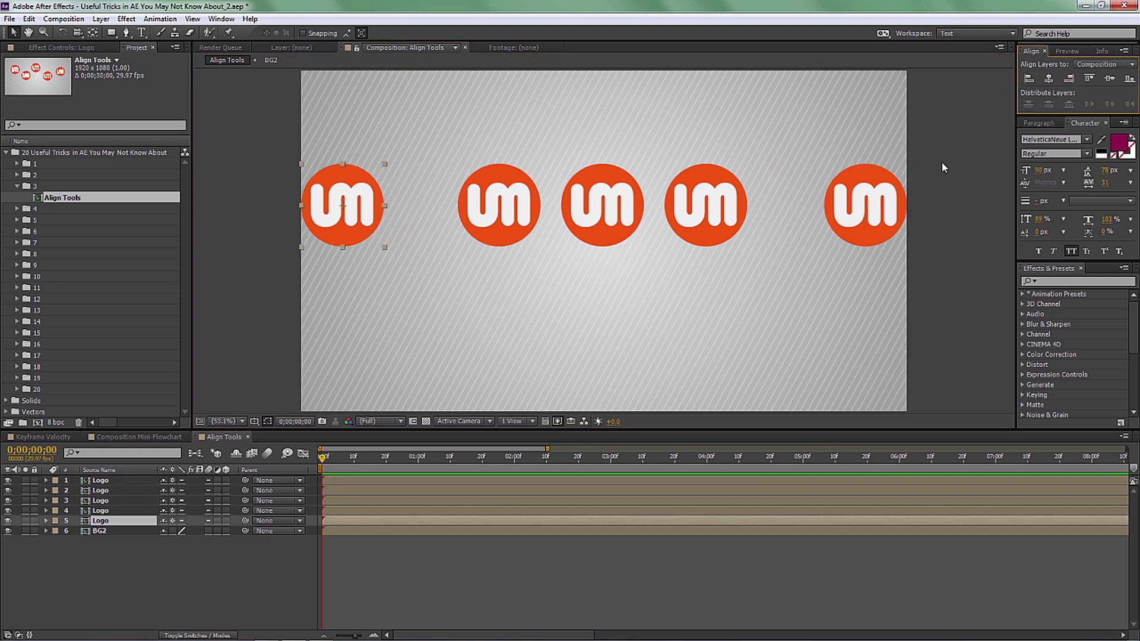
# Select all five logos and distribute them horizontally by their centers across the composition's full width.
pyautogui.keyDown('shift'); pyautogui.click(888, 204); pyautogui.keyUp('shift')
pyautogui.keyDown('shift'); pyautogui.click(703, 215); pyautogui.keyUp('shift')
pyautogui.keyDown('shift'); pyautogui.click(601, 217); pyautogui.keyUp('shift')
pyautogui.keyDown('shift'); pyautogui.click(486, 225); pyautogui.keyUp('shift')
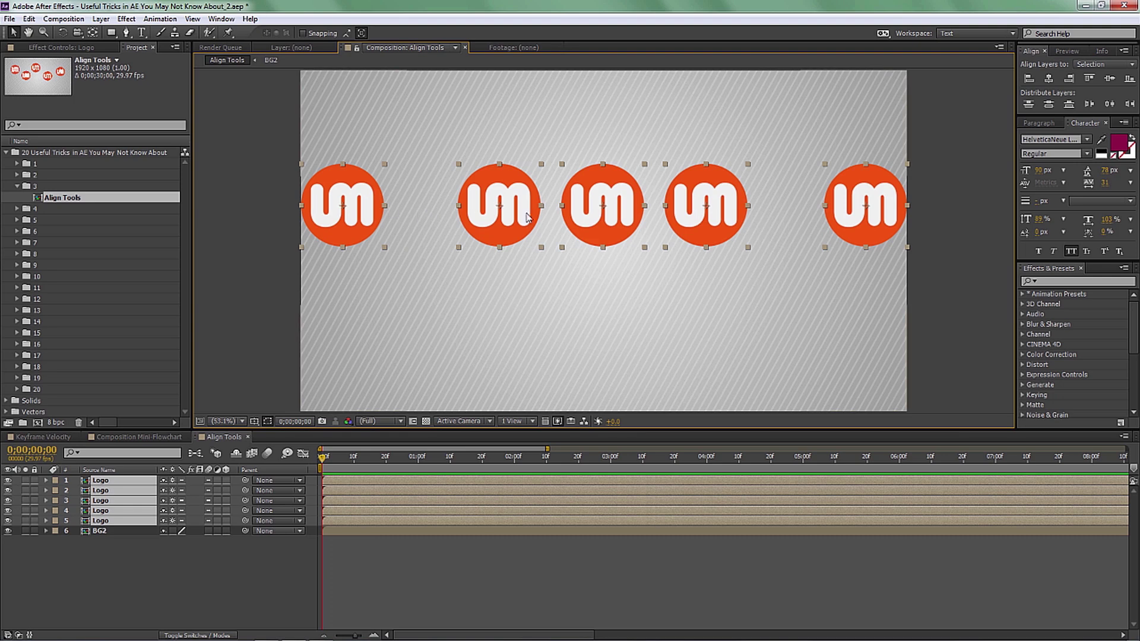
pyautogui.click(1109, 105)
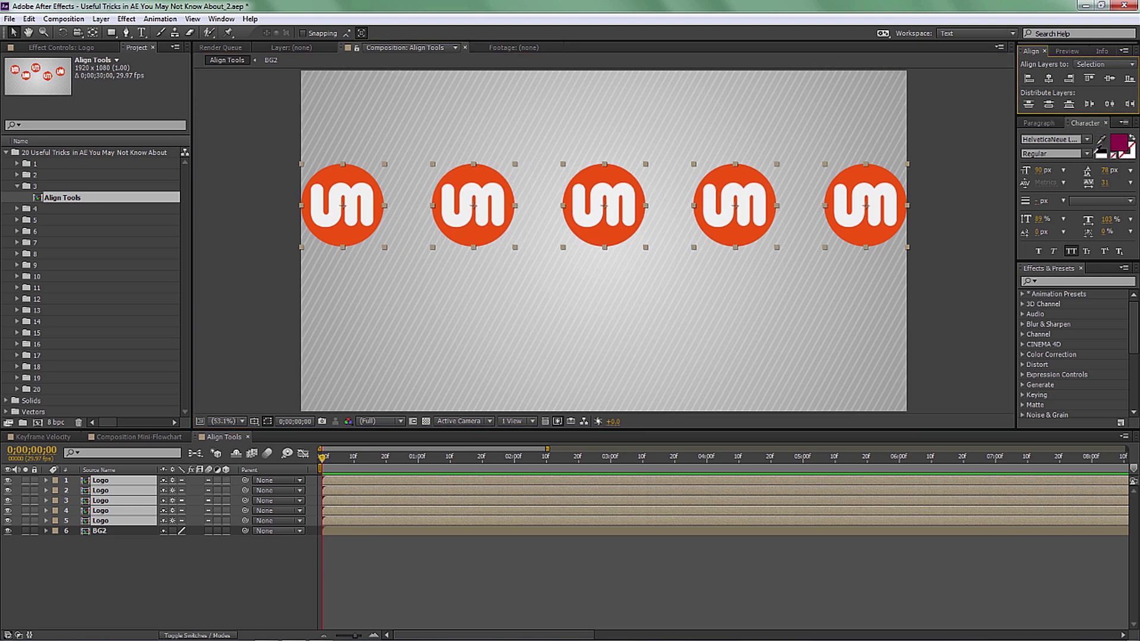
pyautogui.click(1026, 253)
pyautogui.click(275, 263)
# Move the three leftmost logos into a rough vertical column in the left part of the composition.
pyautogui.moveTo(355, 211); pyautogui.dragTo(409, 131)
pyautogui.moveTo(453, 244); pyautogui.dragTo(394, 288)
pyautogui.moveTo(593, 214); pyautogui.dragTo(406, 359)
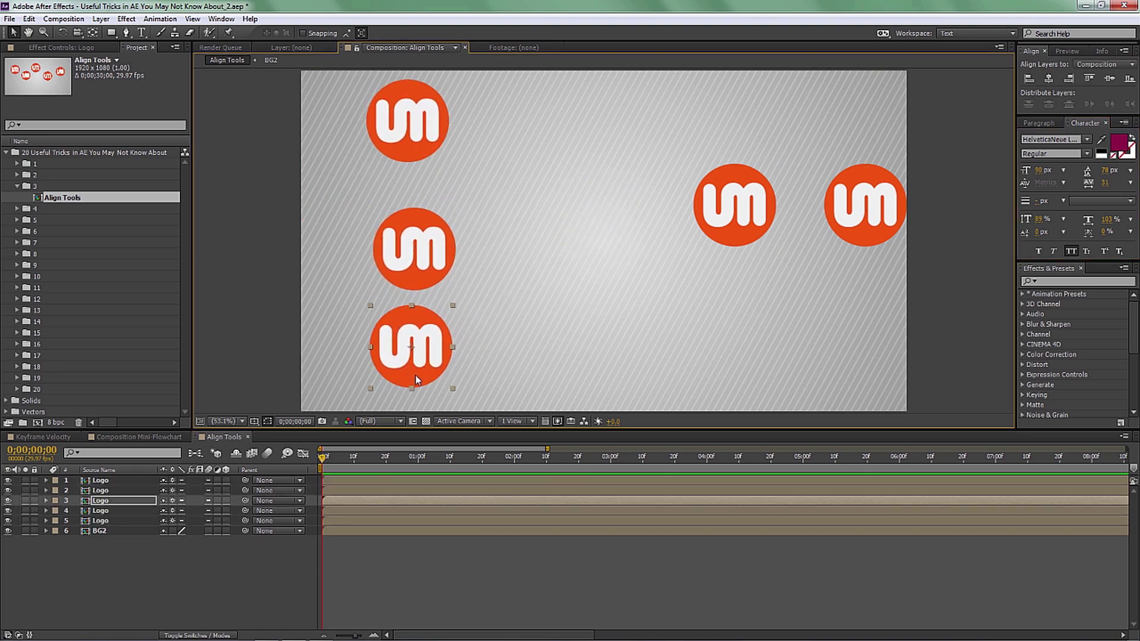
# Align the column's lowest logo to the composition's bottom edge and its highest logo to the top edge.
pyautogui.click(1130, 78)
pyautogui.click(407, 118)
pyautogui.click(1089, 78)
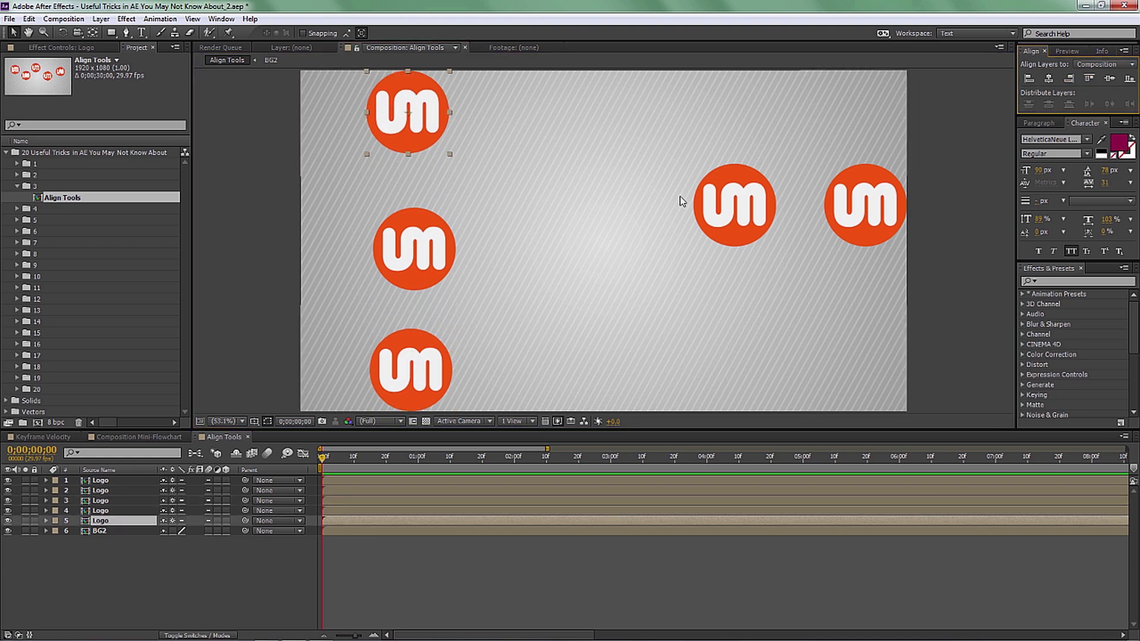
# Select the three column logos, align their horizontal centers and distribute them vertically by their centers.
pyautogui.keyDown('shift'); pyautogui.click(440, 263); pyautogui.keyUp('shift')
pyautogui.keyDown('shift'); pyautogui.click(425, 350); pyautogui.keyUp('shift')
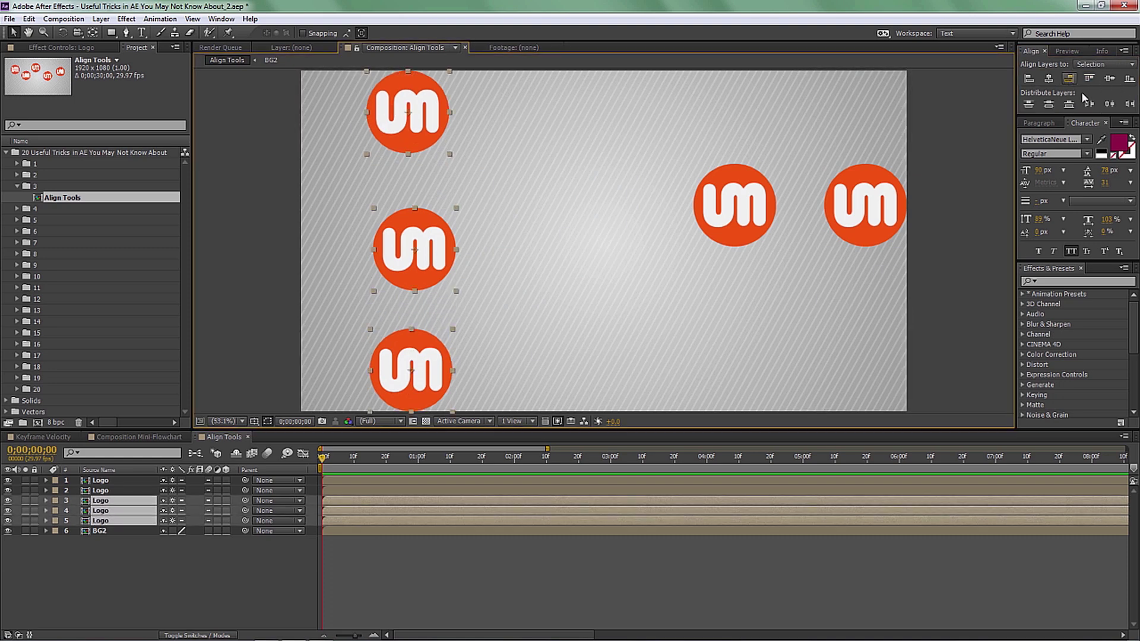
pyautogui.click(1048, 78)
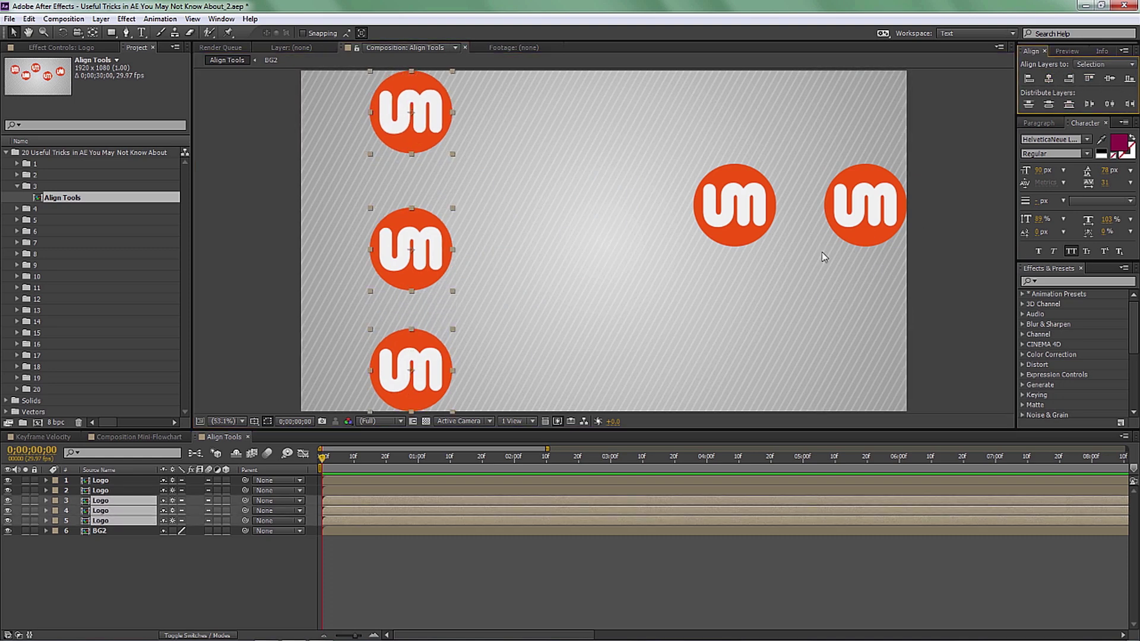
pyautogui.click(1049, 104)
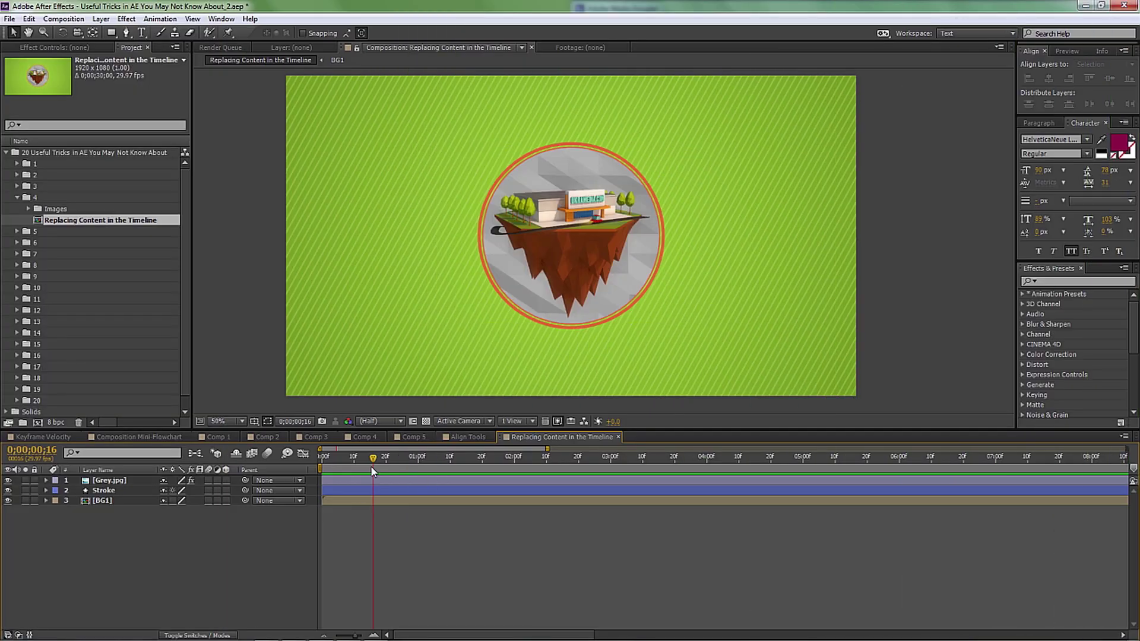
# Inspect the Grey.jpg layer at 0;00;01;10 by selecting it and toggling its solo state on and off.
pyautogui.moveTo(373, 471); pyautogui.dragTo(450, 470)
pyautogui.click(74, 482)
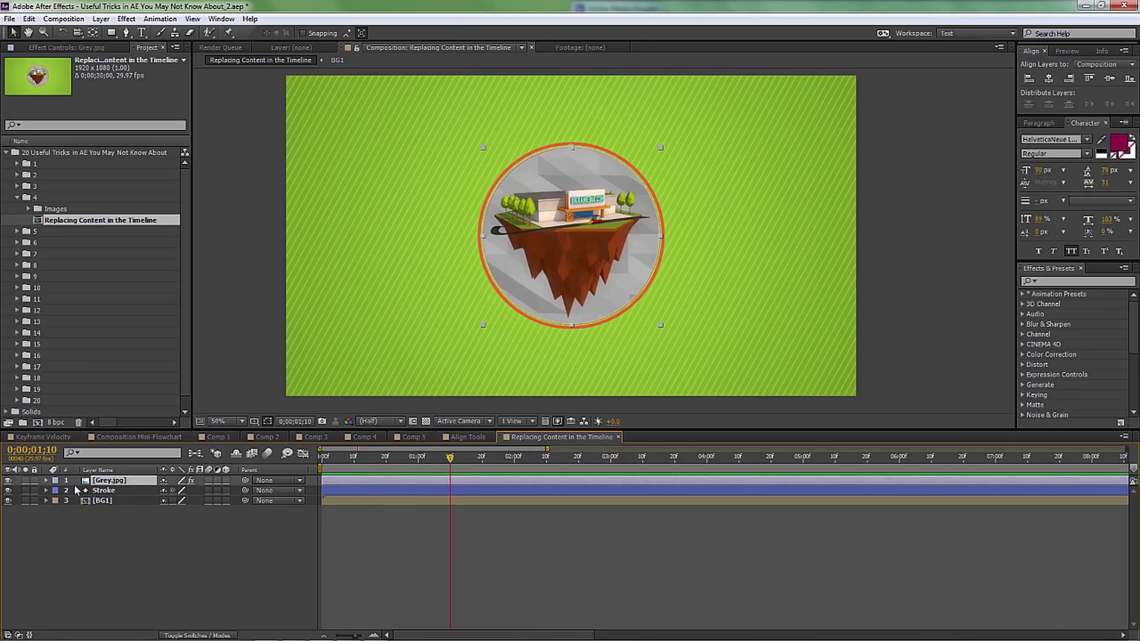
pyautogui.click(26, 481)
pyautogui.click(26, 481)
# Expand the Images folder and preview the Green.jpg and Blue.jpg footage.
pyautogui.click(29, 209)
pyautogui.click(74, 232)
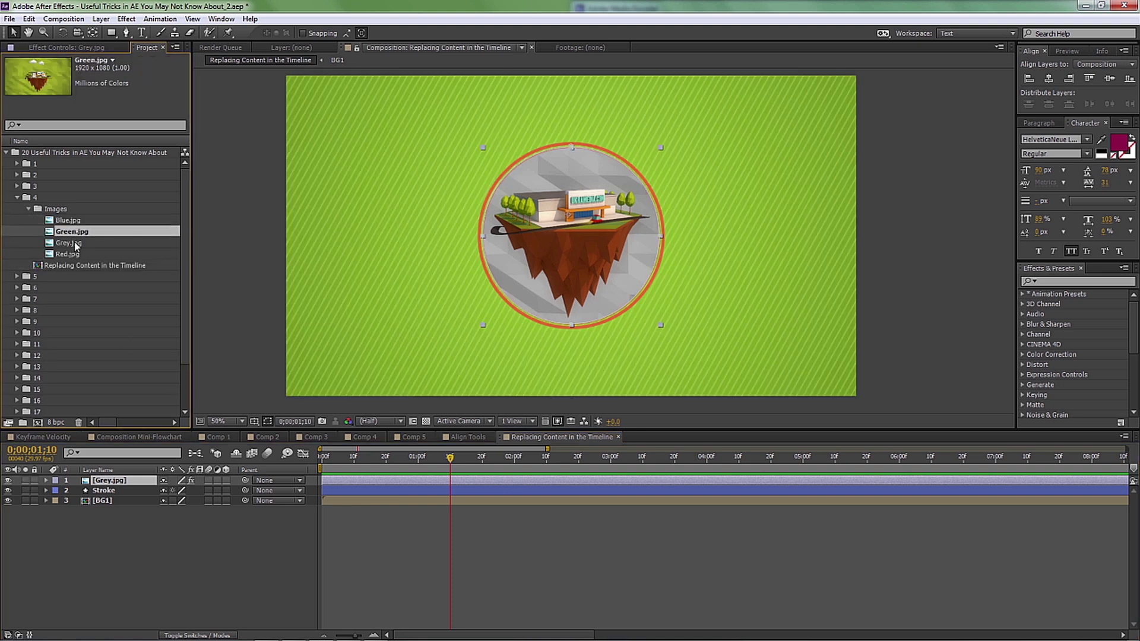
pyautogui.click(68, 220)
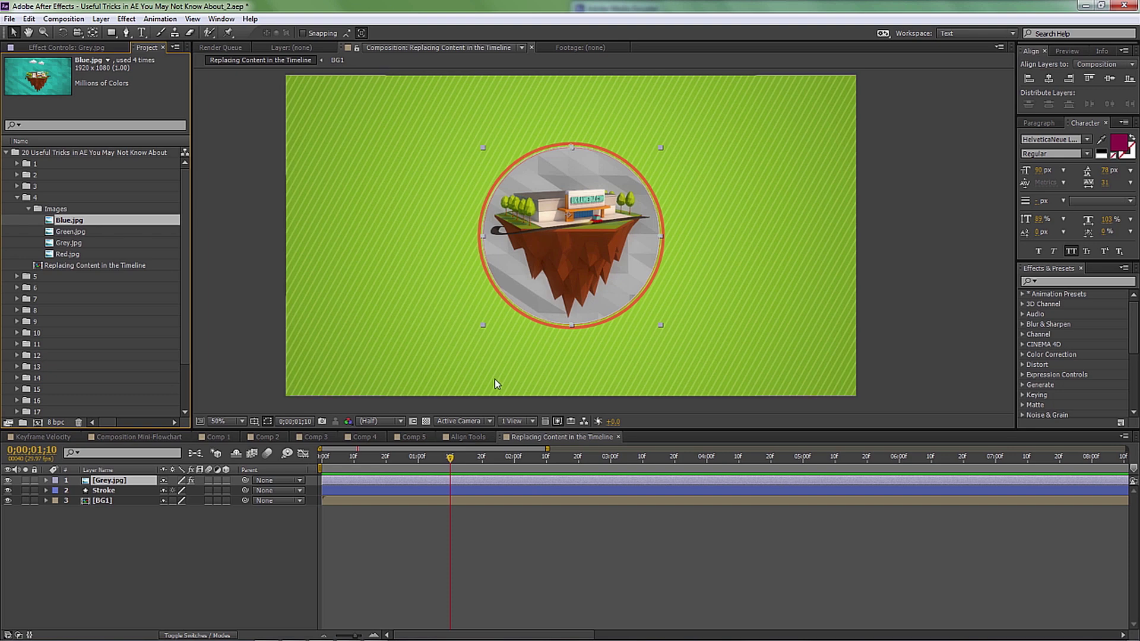
# Try Blue.jpg as a separate scaled-down layer beneath Grey.jpg and delete that layer.
pyautogui.moveTo(80, 222); pyautogui.dragTo(164, 496)
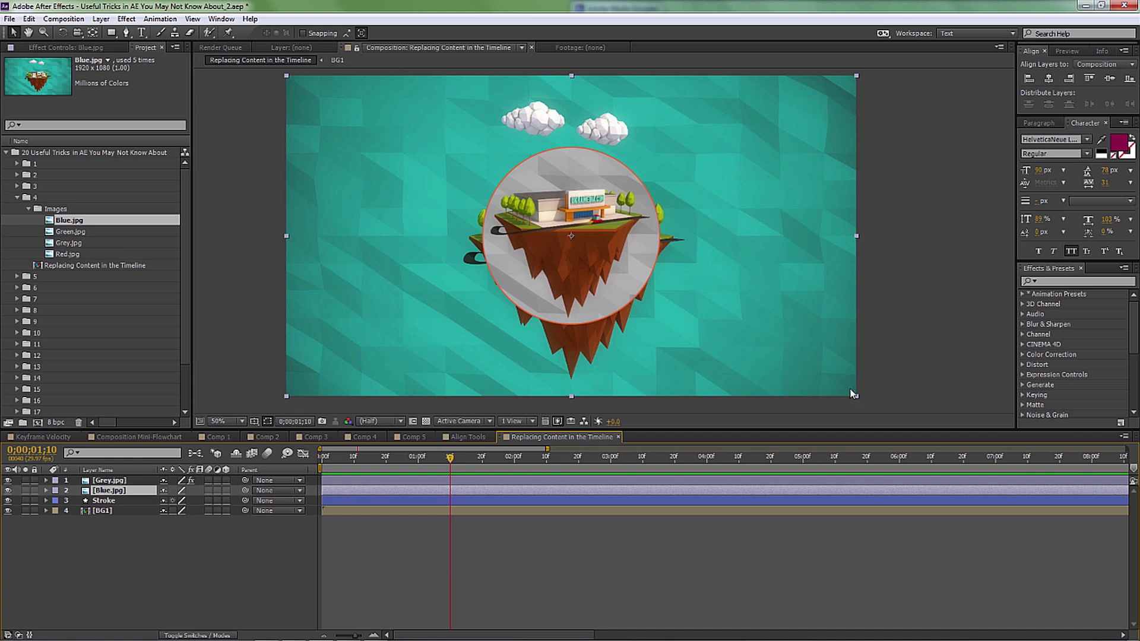
pyautogui.moveTo(857, 399); pyautogui.dragTo(740, 356)
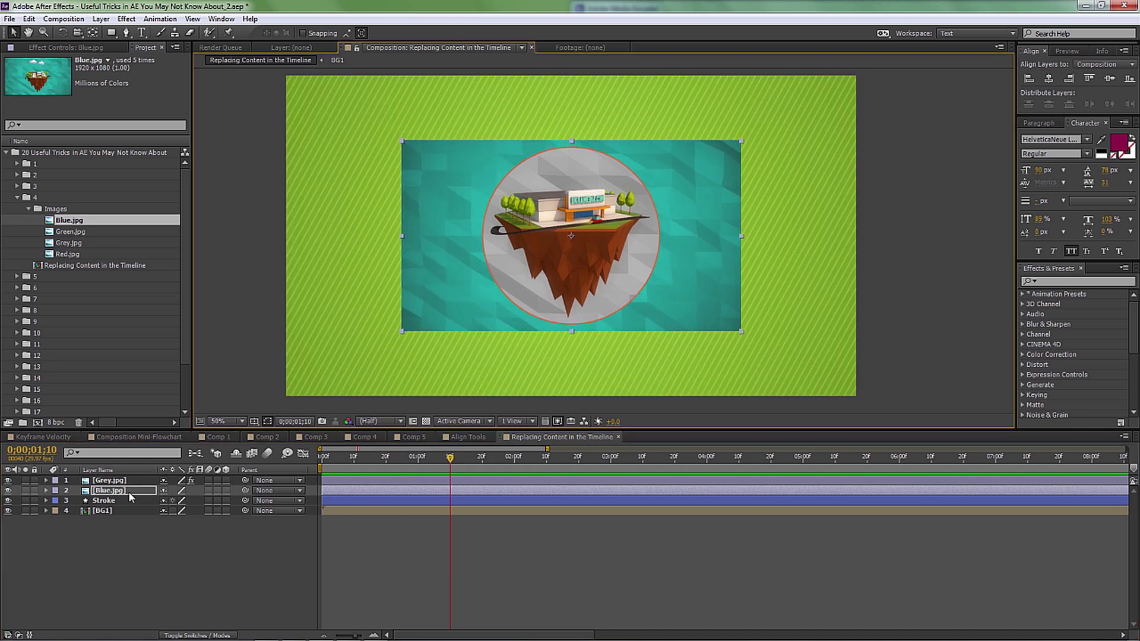
pyautogui.press('Delete')
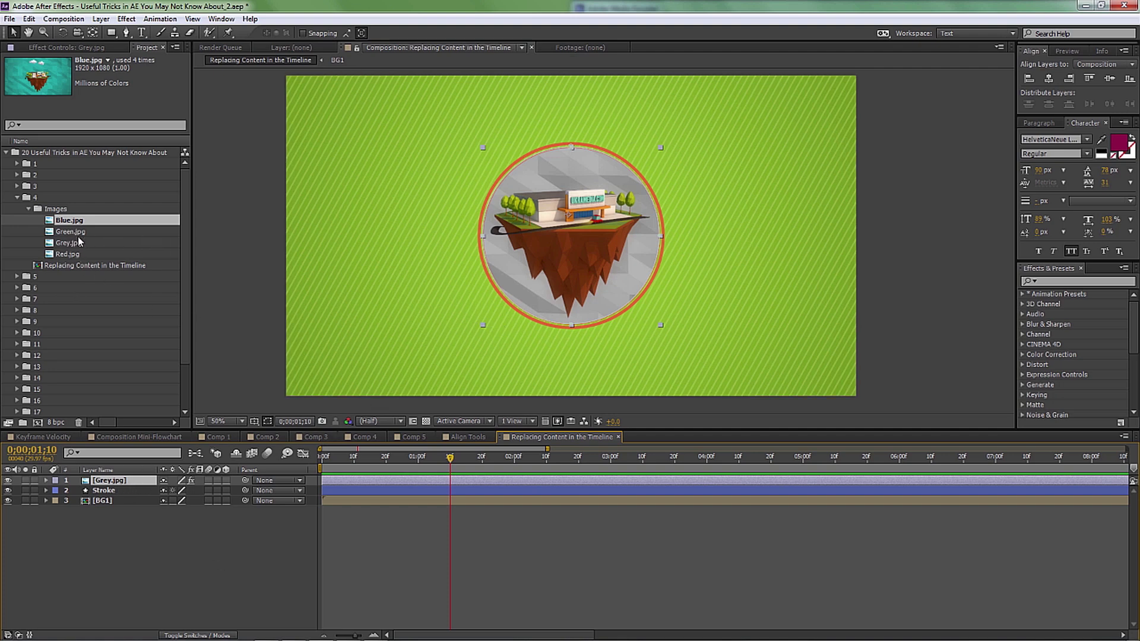
# Replace the source of the Grey.jpg layer with Green.jpg and swap it back to Grey.jpg.
pyautogui.moveTo(76, 237); pyautogui.dragTo(388, 257)
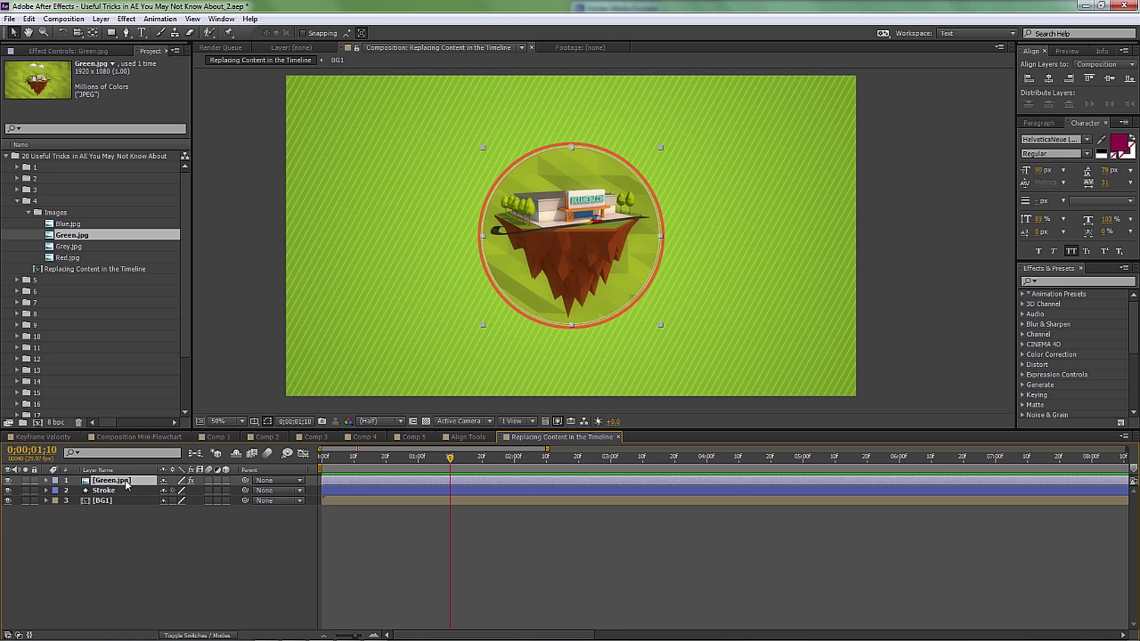
pyautogui.click(72, 247)
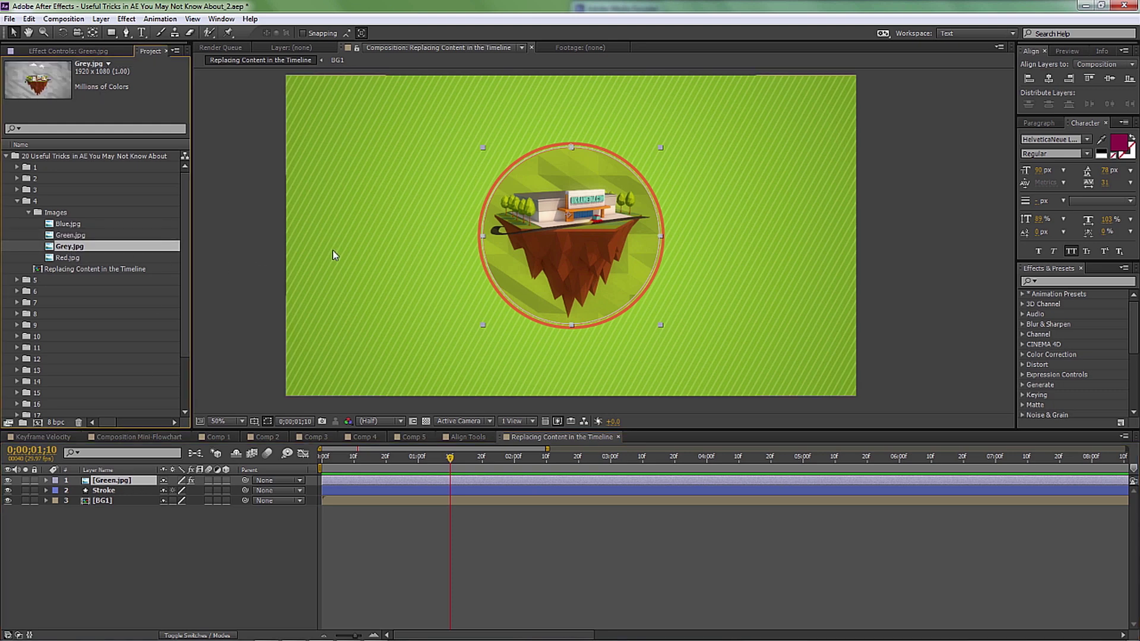
pyautogui.hotkey('ctrl', 'alt', '/')
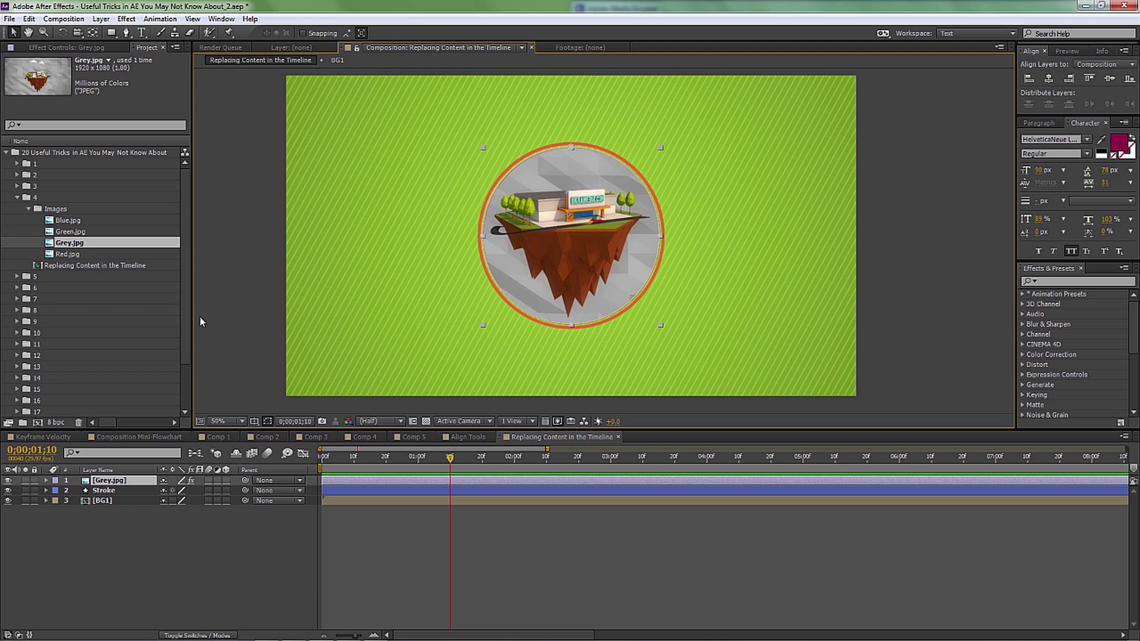
pyautogui.click(29, 209)
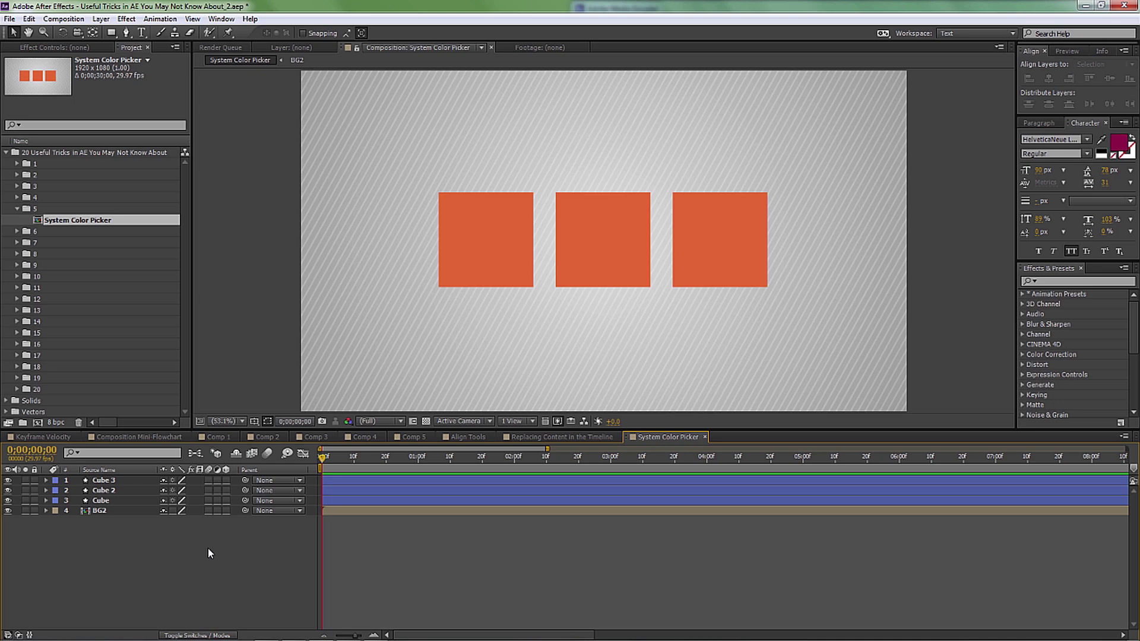
# Check the default text color picker without changing the color, and enable Use System Color Picker in the General preferences.
pyautogui.click(1120, 144)
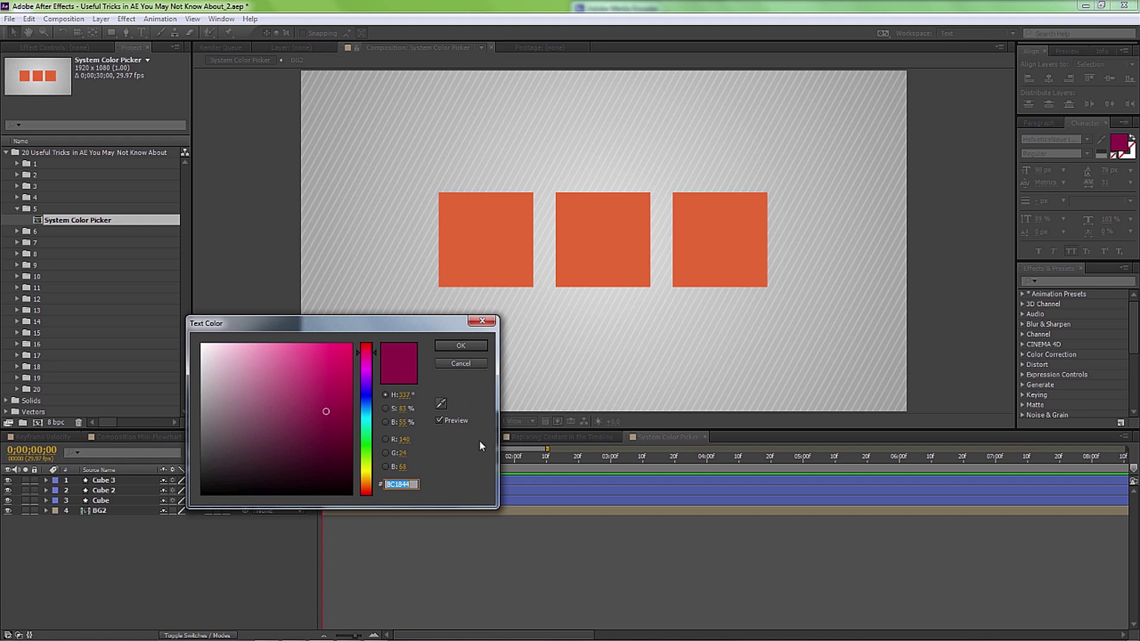
pyautogui.click(461, 363)
pyautogui.click(26, 19)
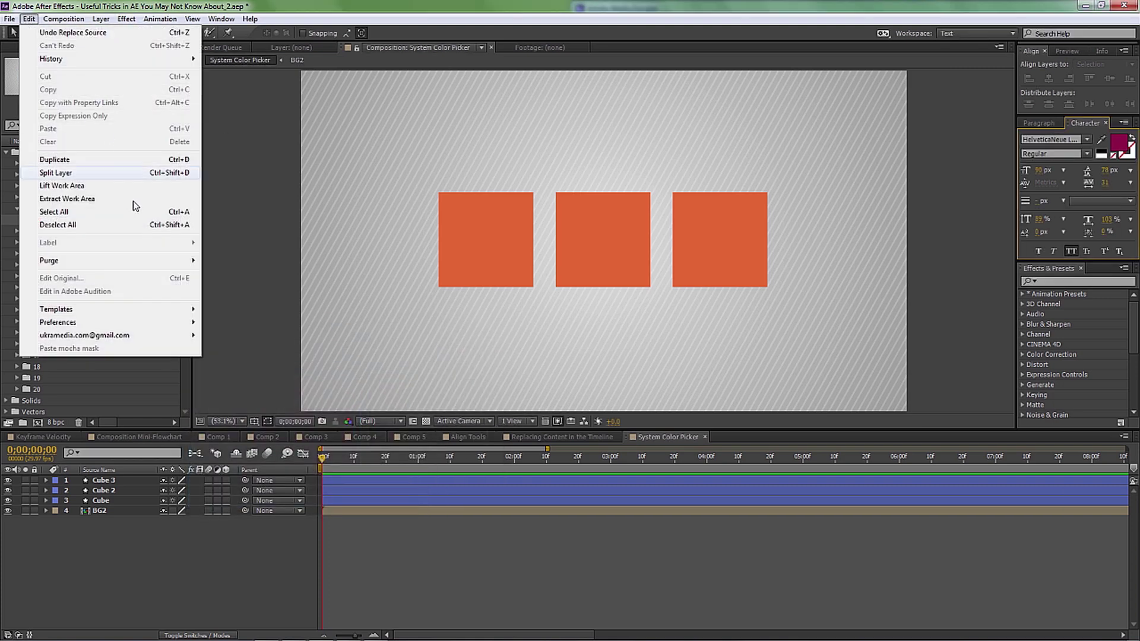
pyautogui.moveTo(108, 323)
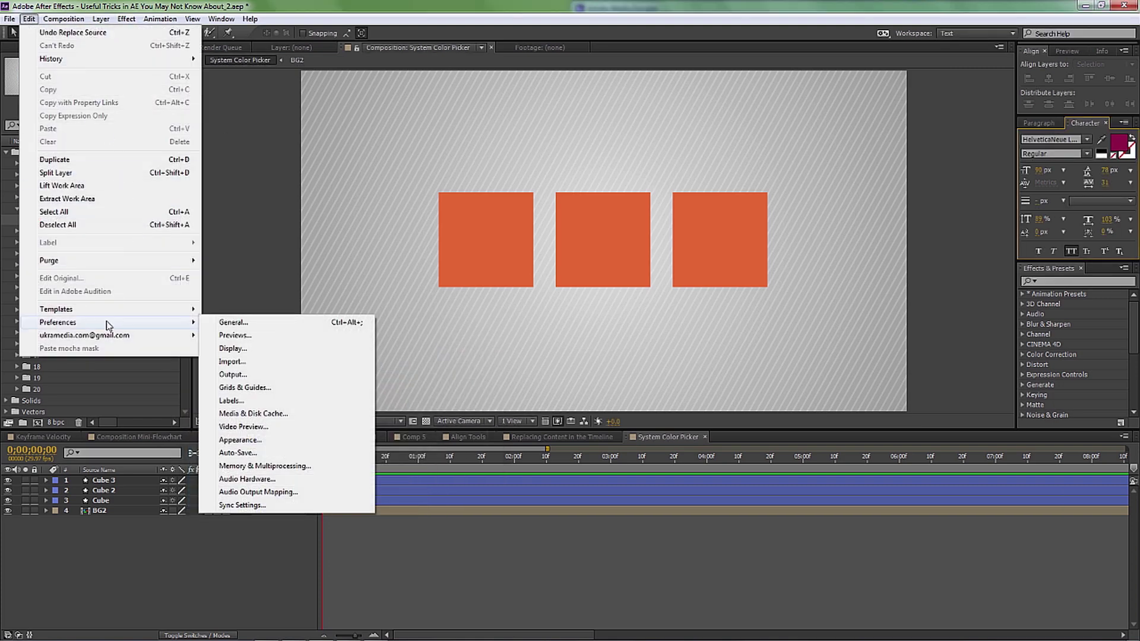
pyautogui.click(269, 325)
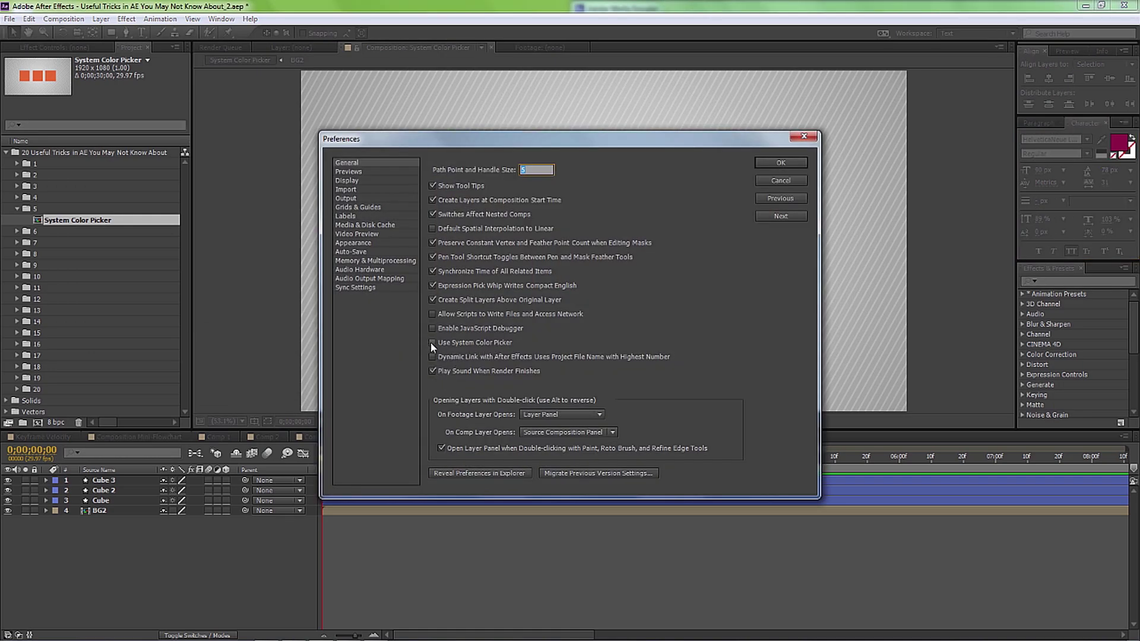
pyautogui.click(433, 343)
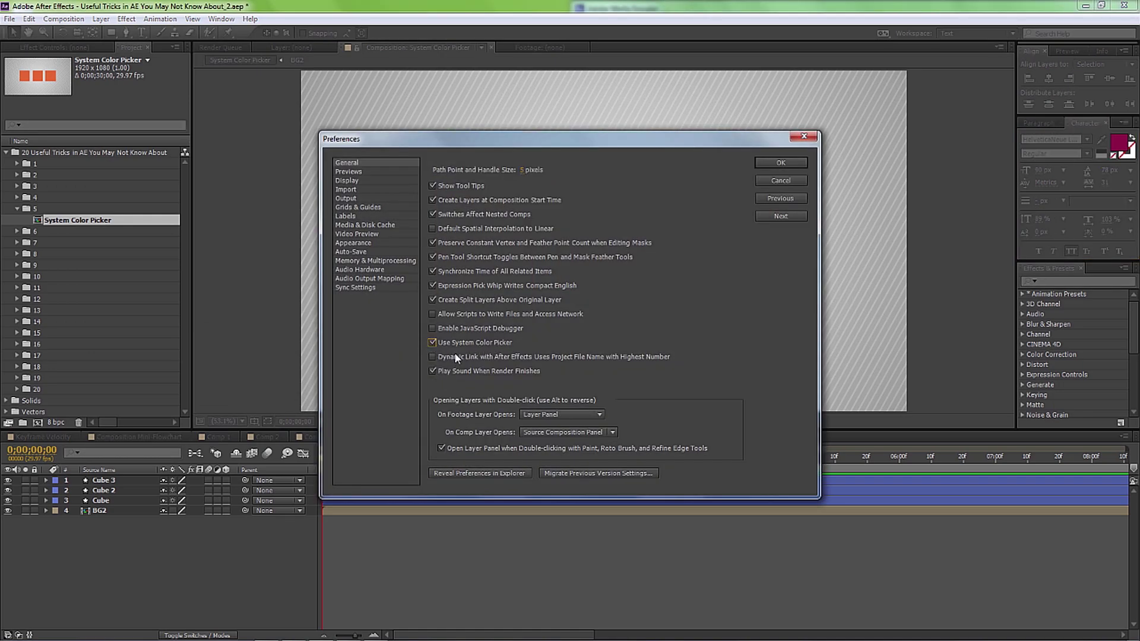
pyautogui.click(781, 164)
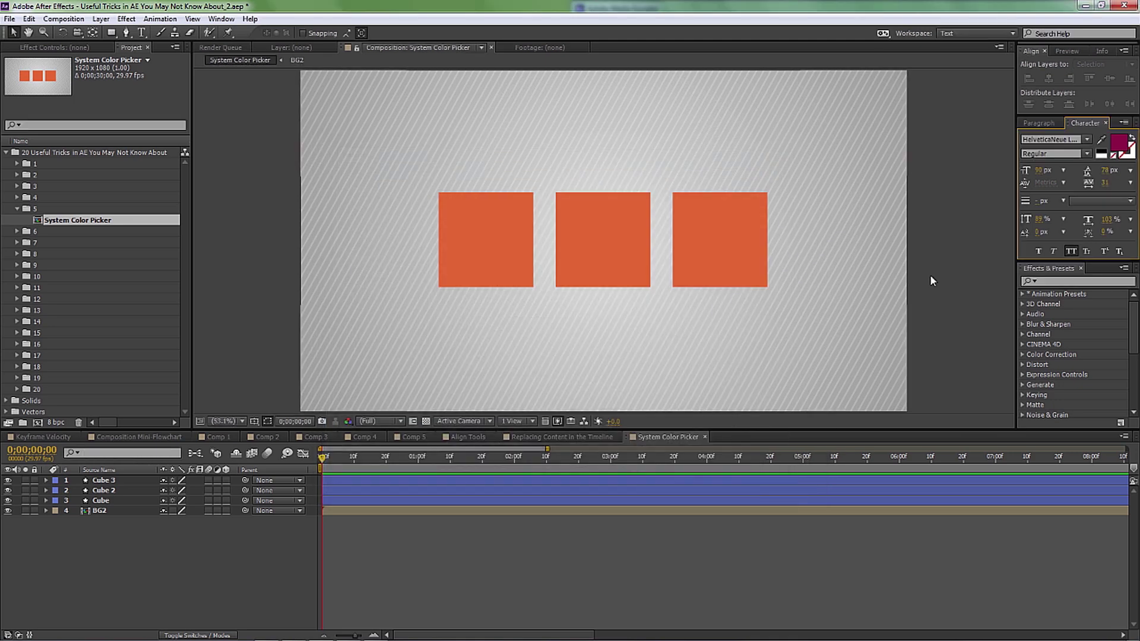
# Open the text color's system picker and store light green (Red 141, Green 222, Blue 126) in the second custom color slot.
pyautogui.click(1119, 144)
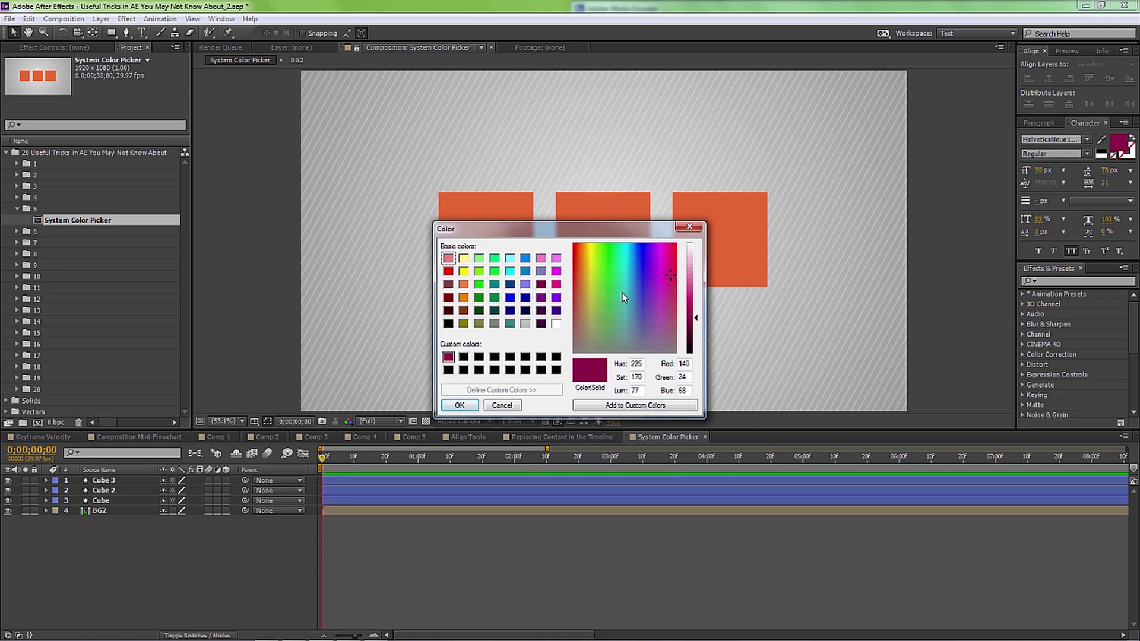
pyautogui.click(464, 357)
pyautogui.moveTo(630, 308)
pyautogui.mouseDown()
pyautogui.moveTo(646, 269)
pyautogui.moveTo(610, 303)
pyautogui.mouseUp()
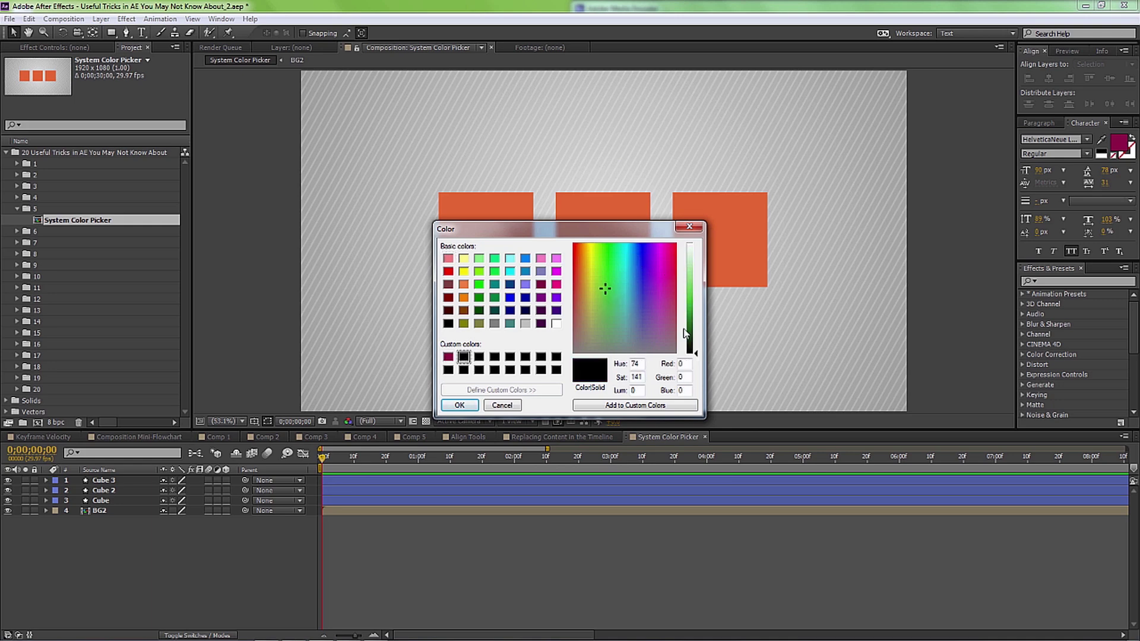
pyautogui.click(692, 280)
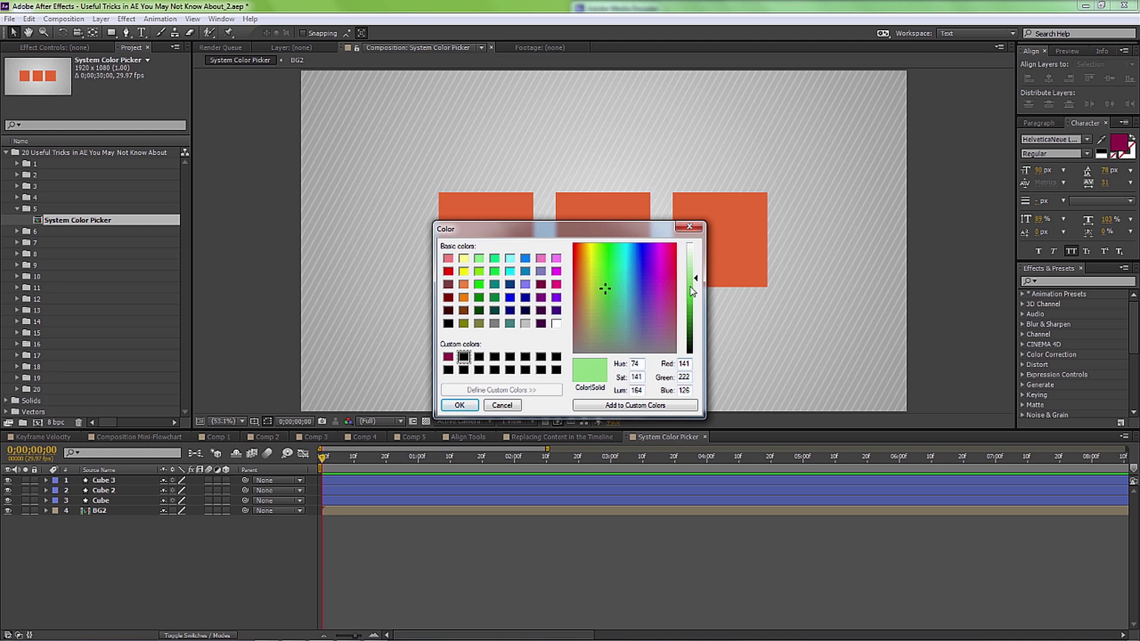
pyautogui.click(657, 410)
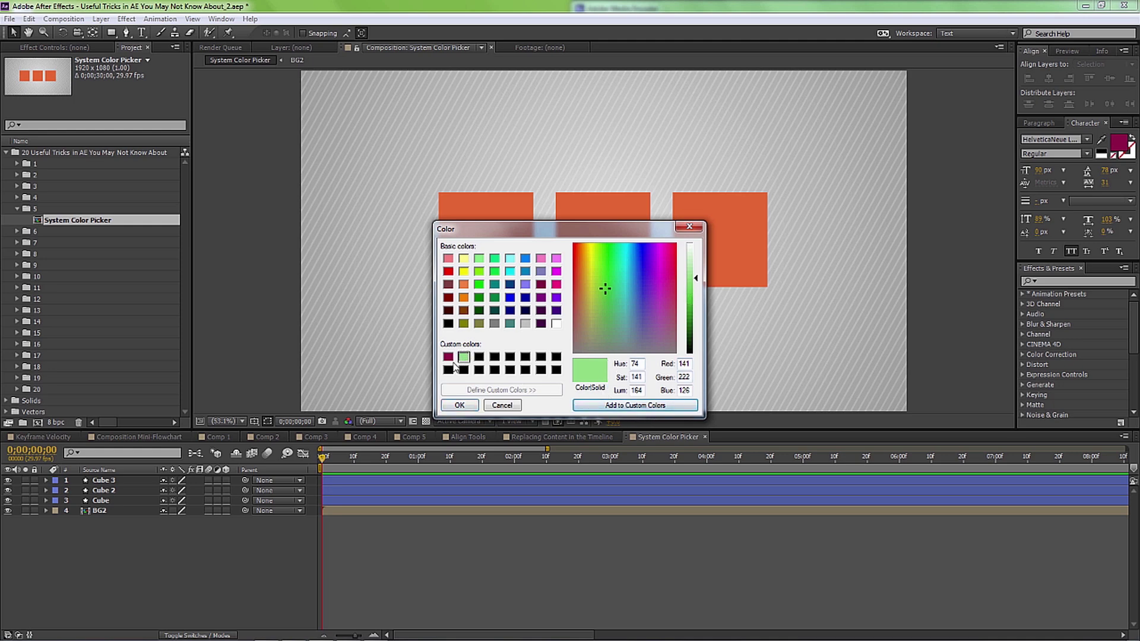
# Store a deep blue (Red 27, Green 11, Blue 225) in the third custom color slot.
pyautogui.click(480, 357)
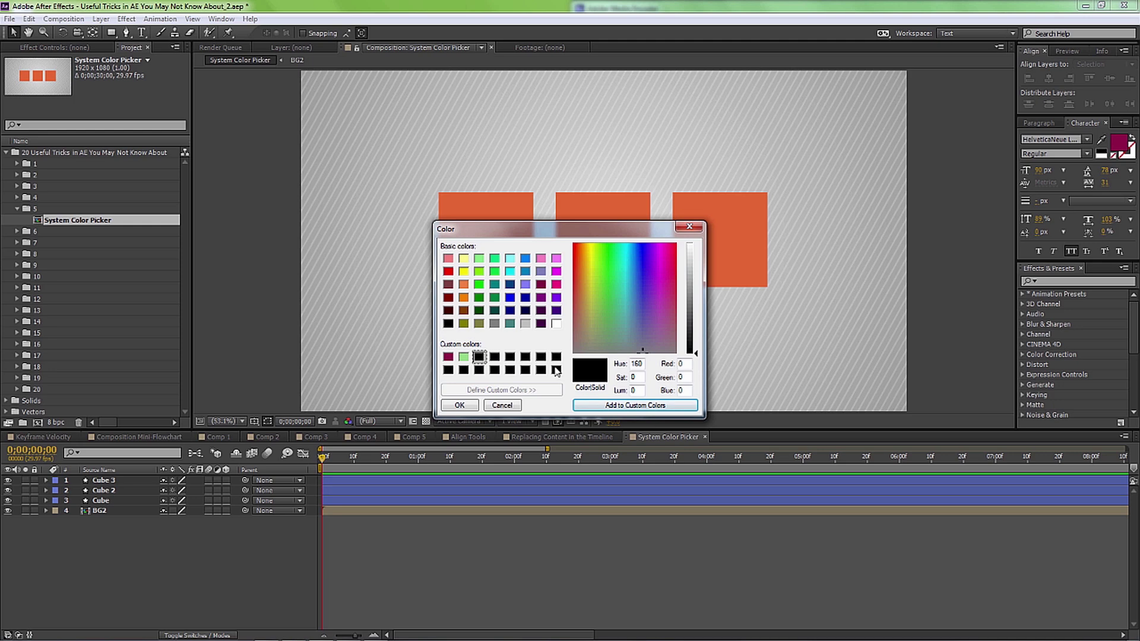
pyautogui.moveTo(643, 311); pyautogui.dragTo(643, 253)
pyautogui.click(689, 302)
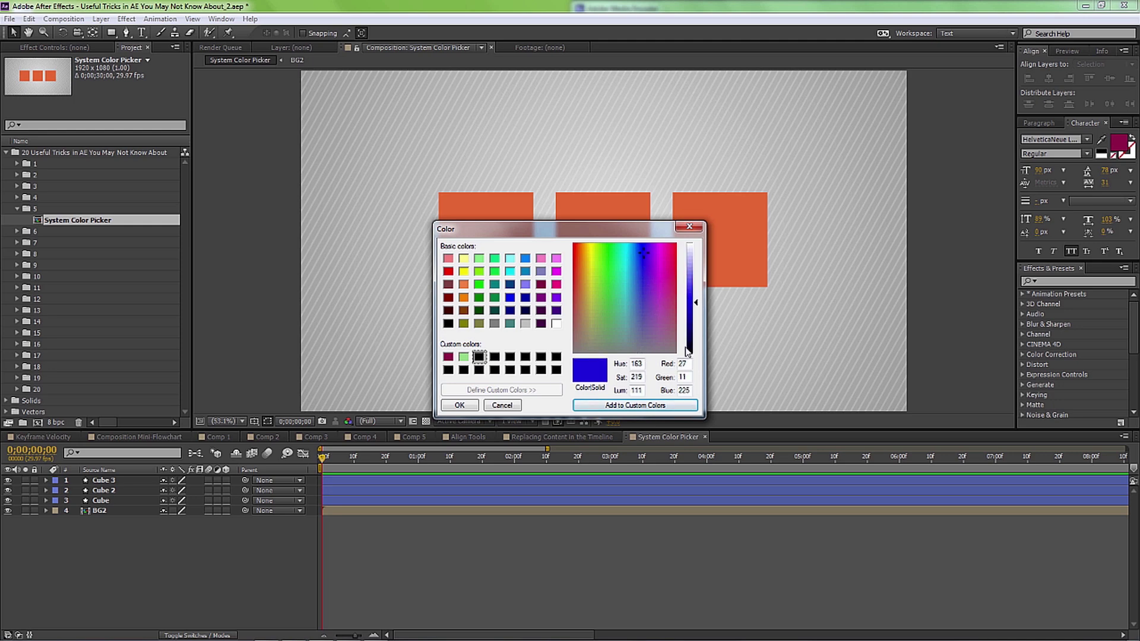
pyautogui.click(639, 410)
# Store a bright green in the fourth custom color slot and apply it as the text color.
pyautogui.click(495, 357)
pyautogui.click(605, 263)
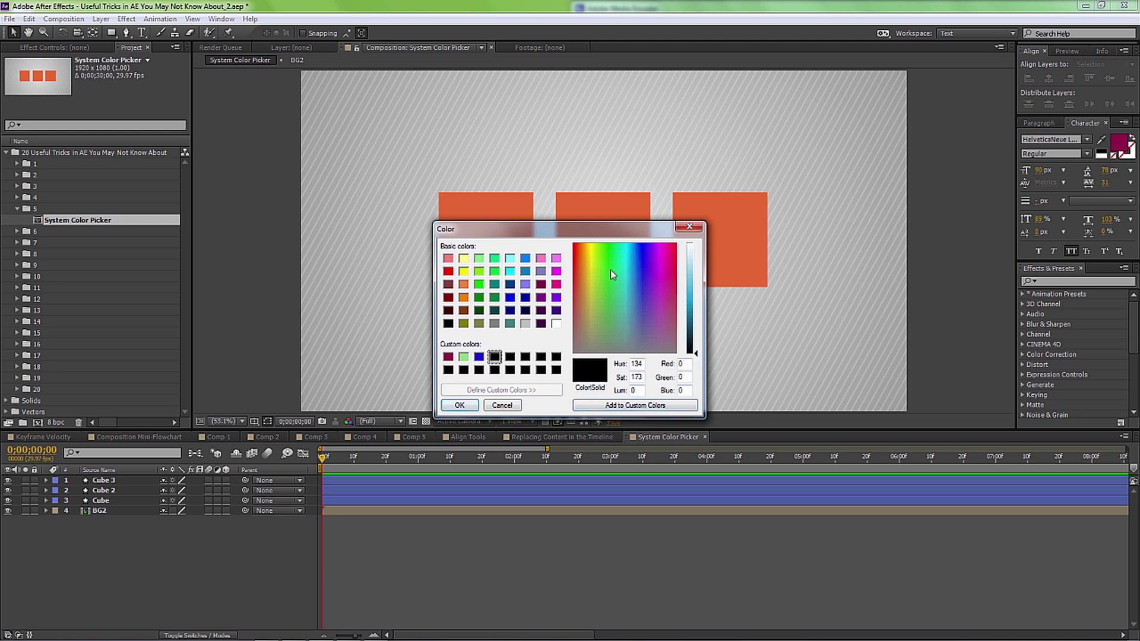
pyautogui.click(691, 291)
pyautogui.click(645, 409)
pyautogui.click(460, 406)
# Fill the first square, Cube, with the stored maroon from the first custom color slot.
pyautogui.click(502, 229)
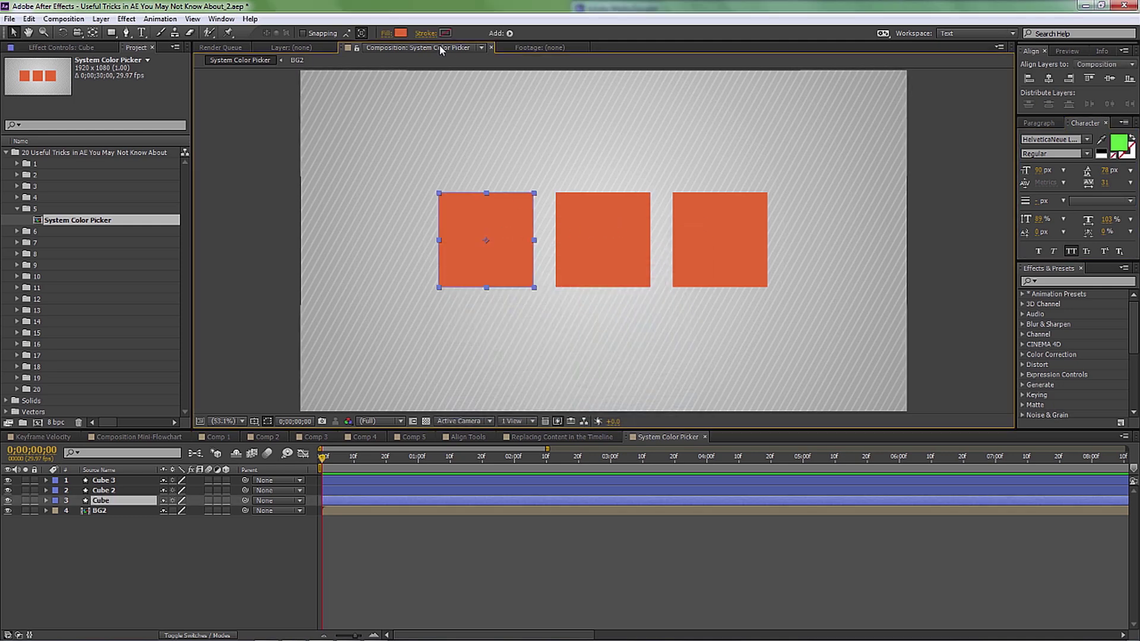
pyautogui.click(402, 34)
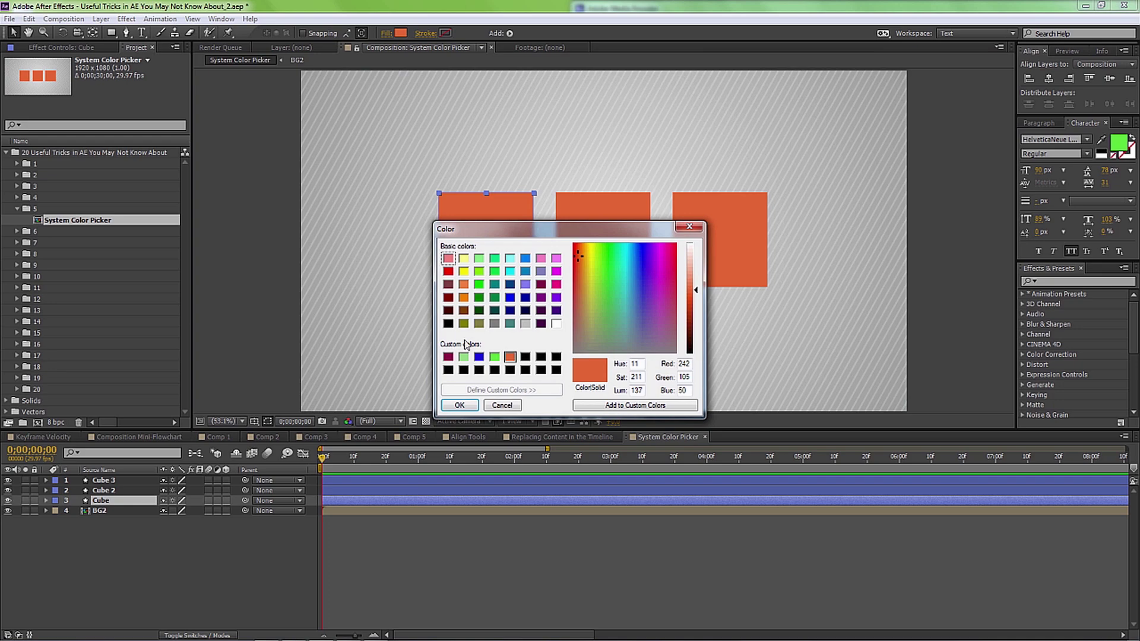
pyautogui.click(448, 357)
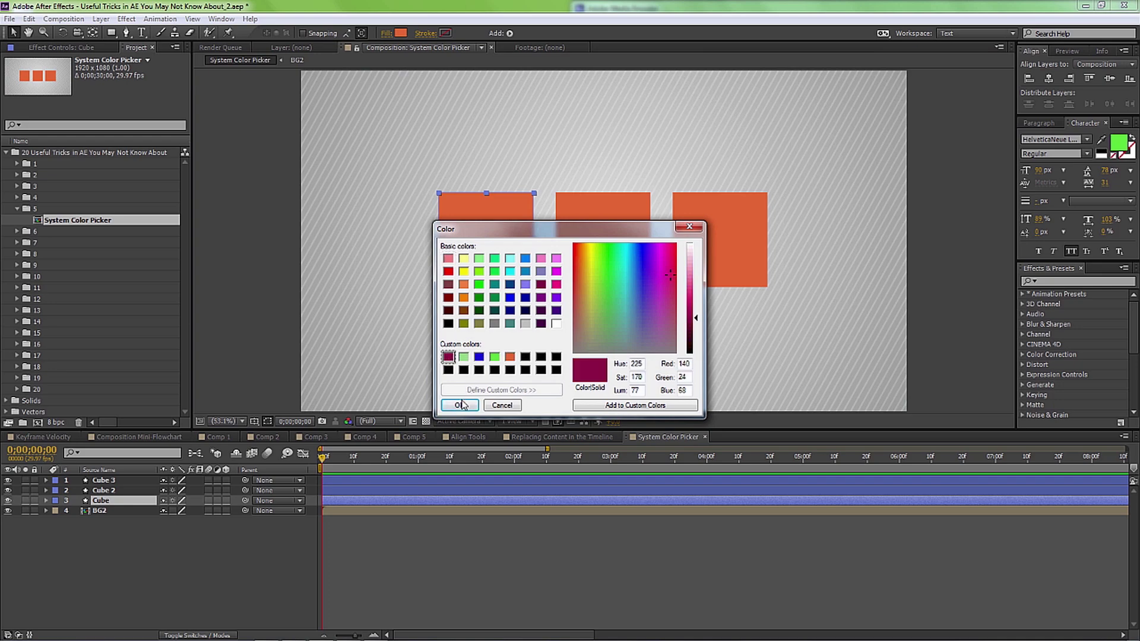
pyautogui.click(462, 404)
# Fill the middle square, Cube 2, with the stored bright green from the fourth custom color slot.
pyautogui.click(591, 249)
pyautogui.click(402, 33)
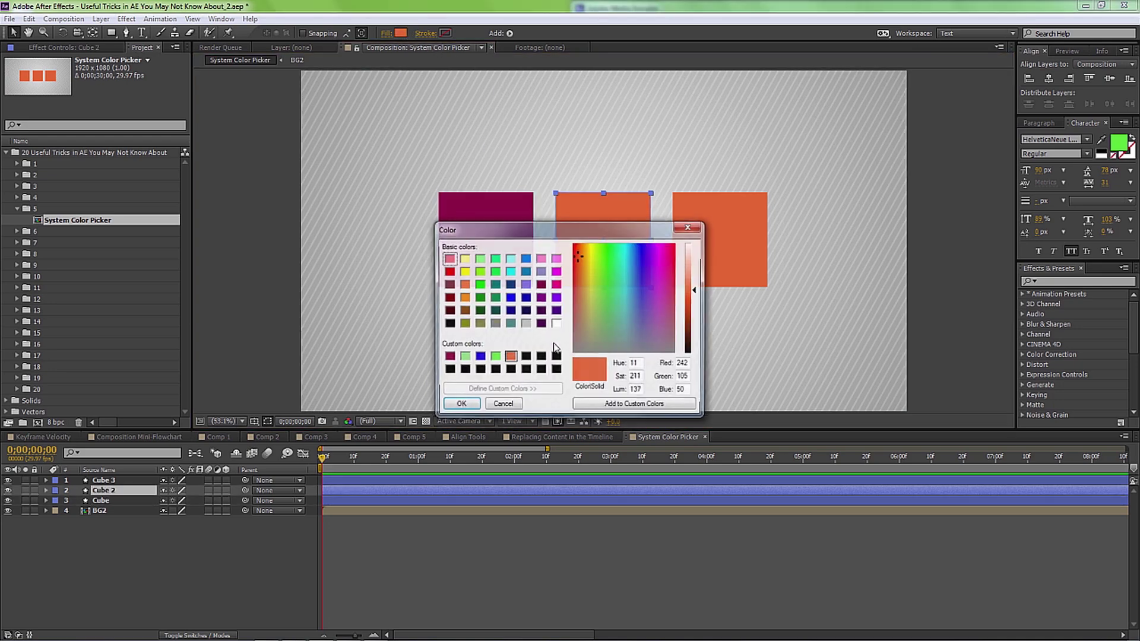
pyautogui.click(495, 356)
pyautogui.click(462, 404)
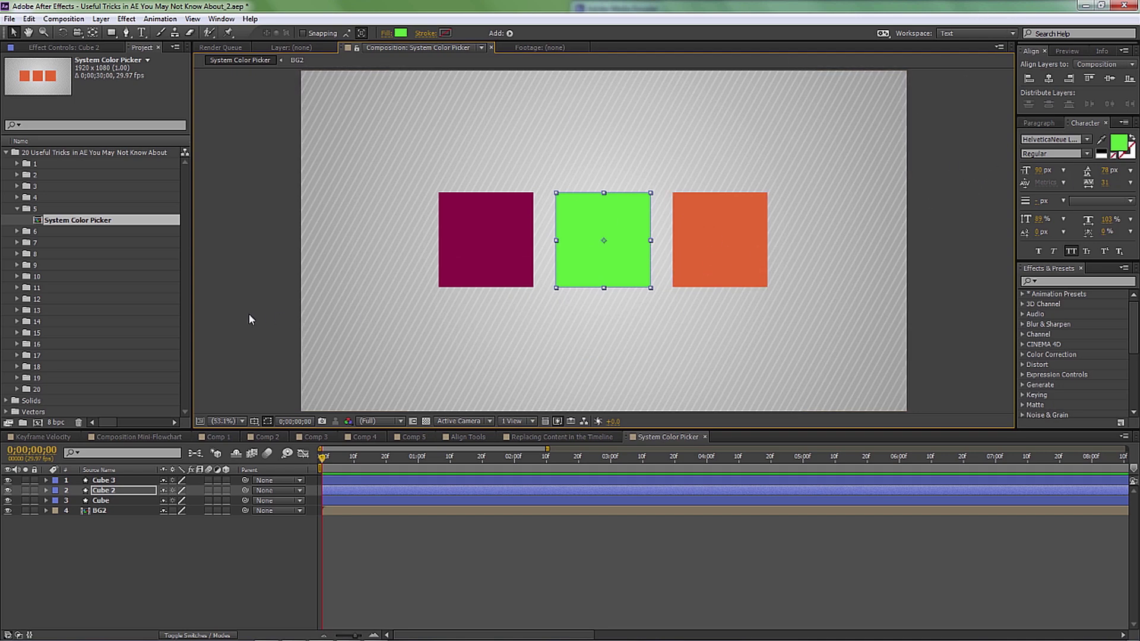
# Open the Render Presets composition from project folder 6 and add it to the render queue.
pyautogui.click(17, 209)
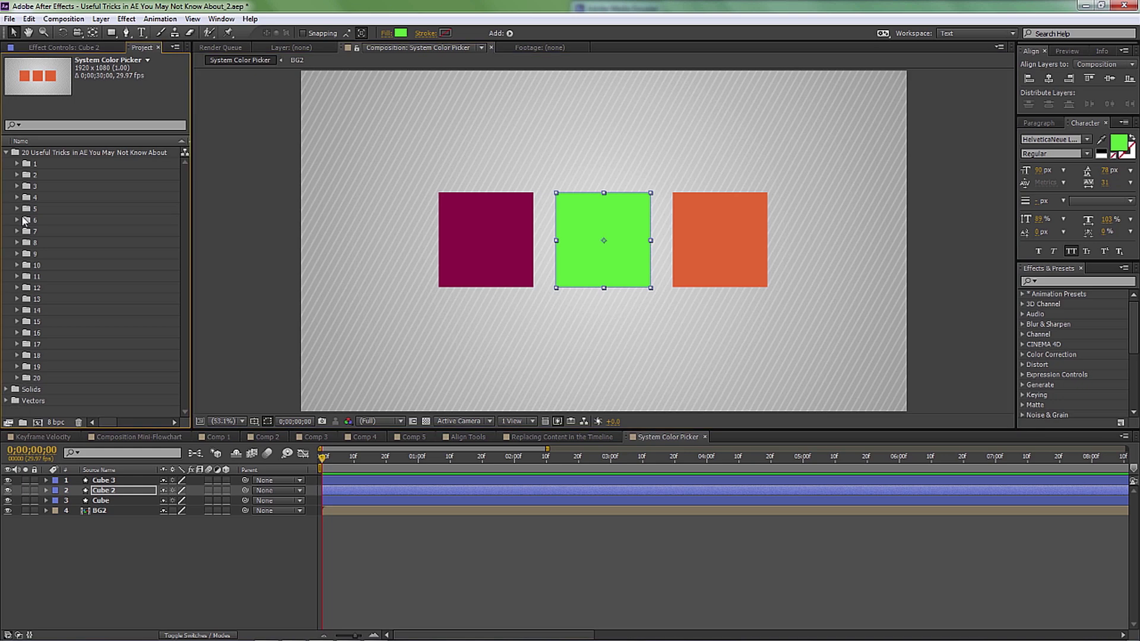
pyautogui.click(17, 220)
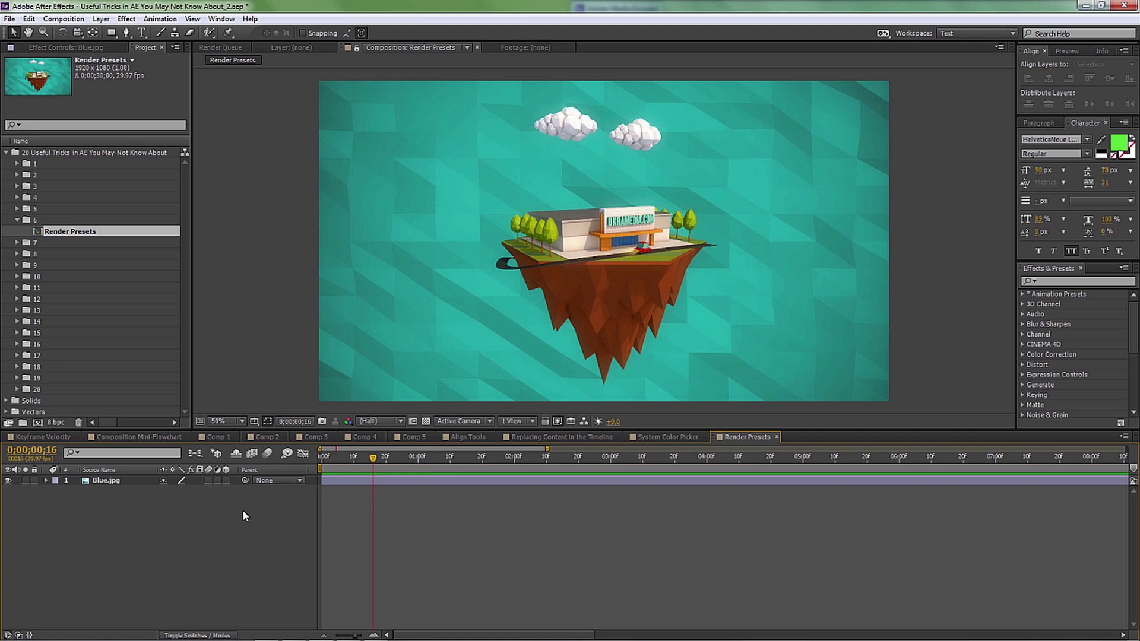
pyautogui.click(140, 483)
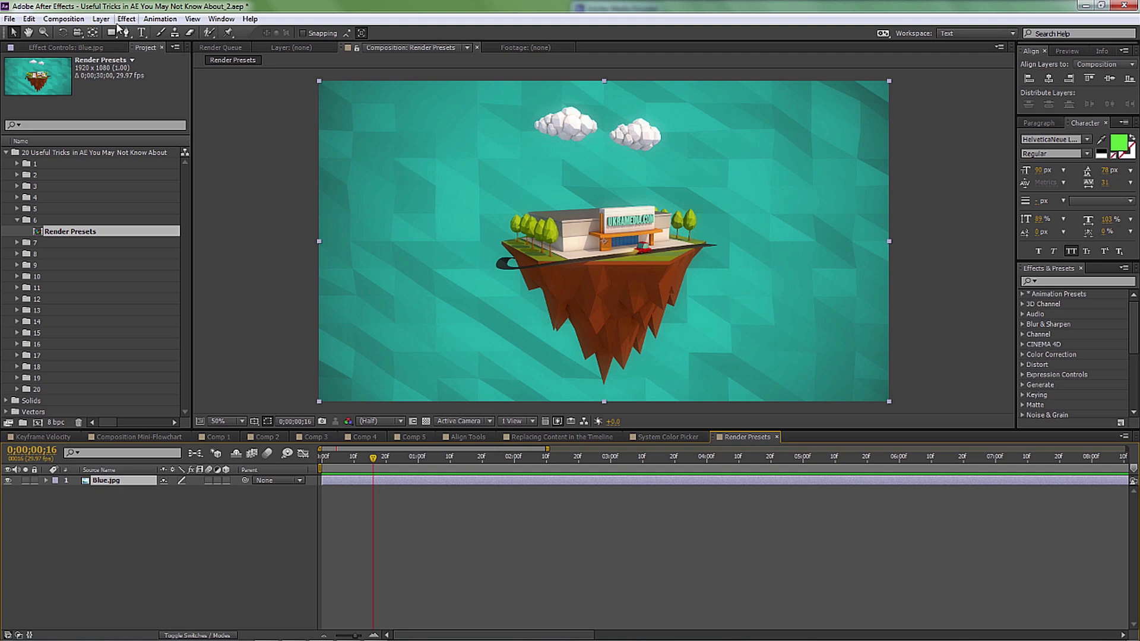
pyautogui.click(69, 19)
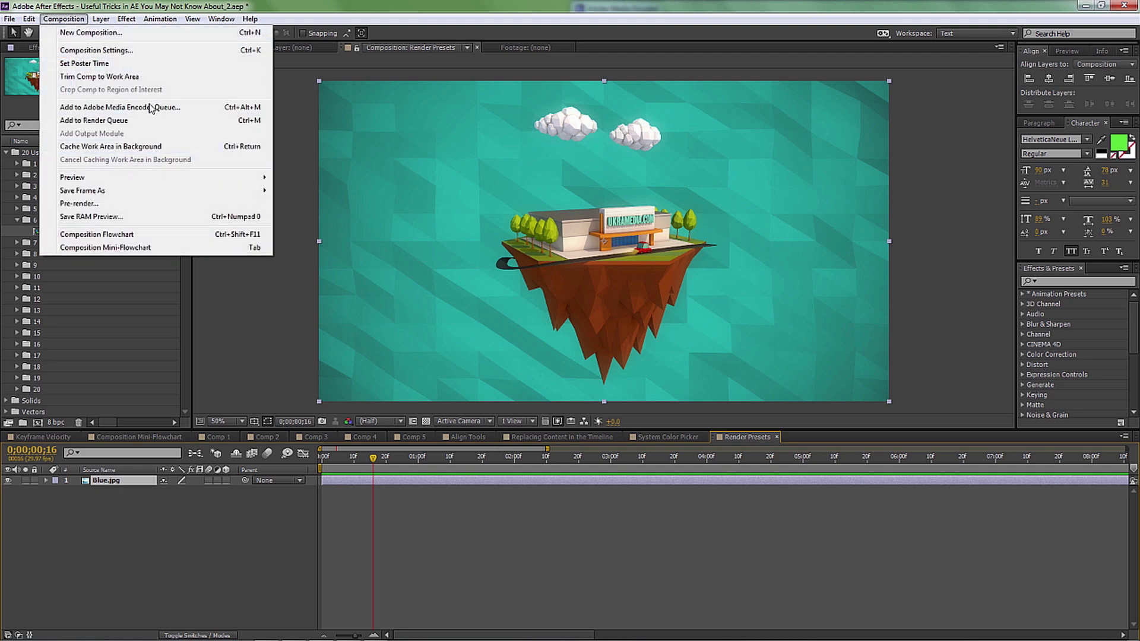
pyautogui.click(94, 122)
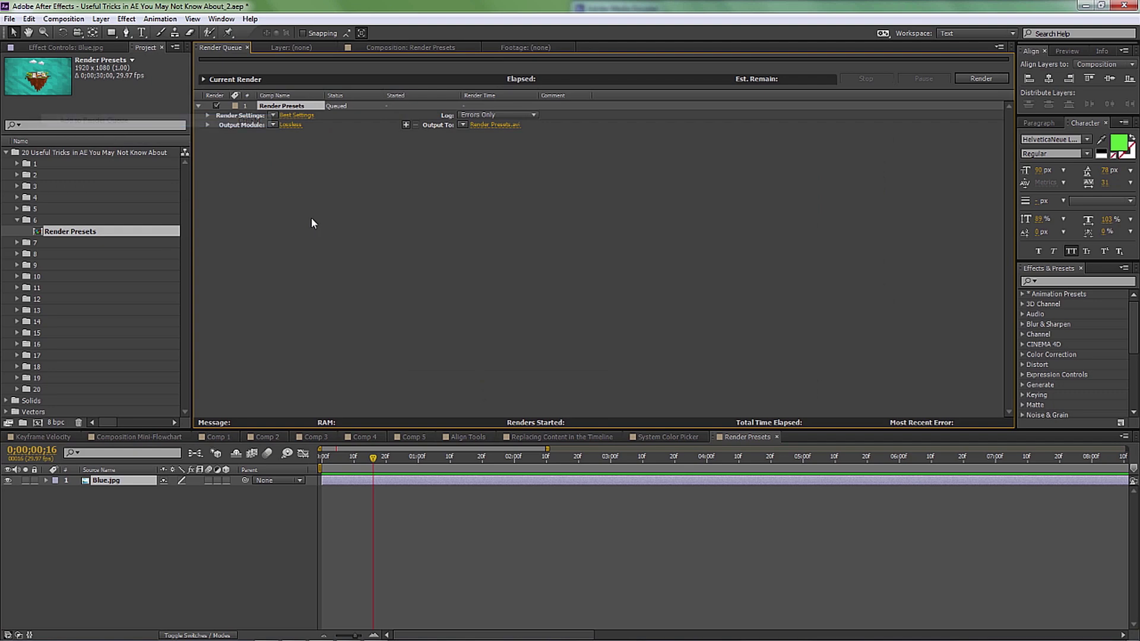
# Set the queued item's output module to QuickTime format, resized to 960 x 540.
pyautogui.click(291, 125)
pyautogui.click(538, 168)
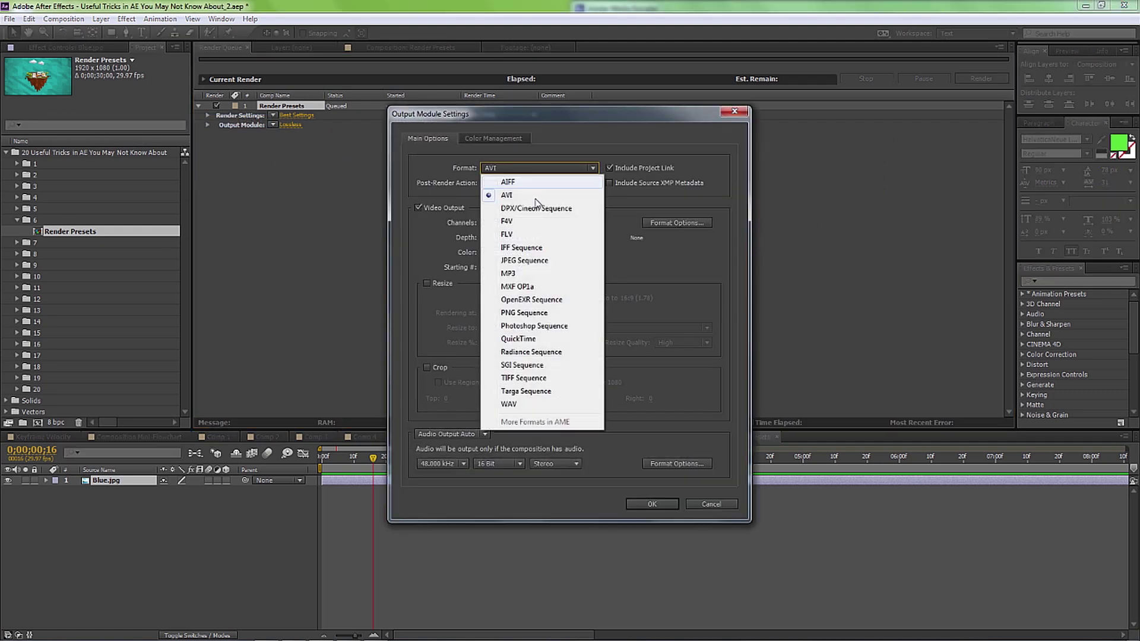
pyautogui.click(539, 339)
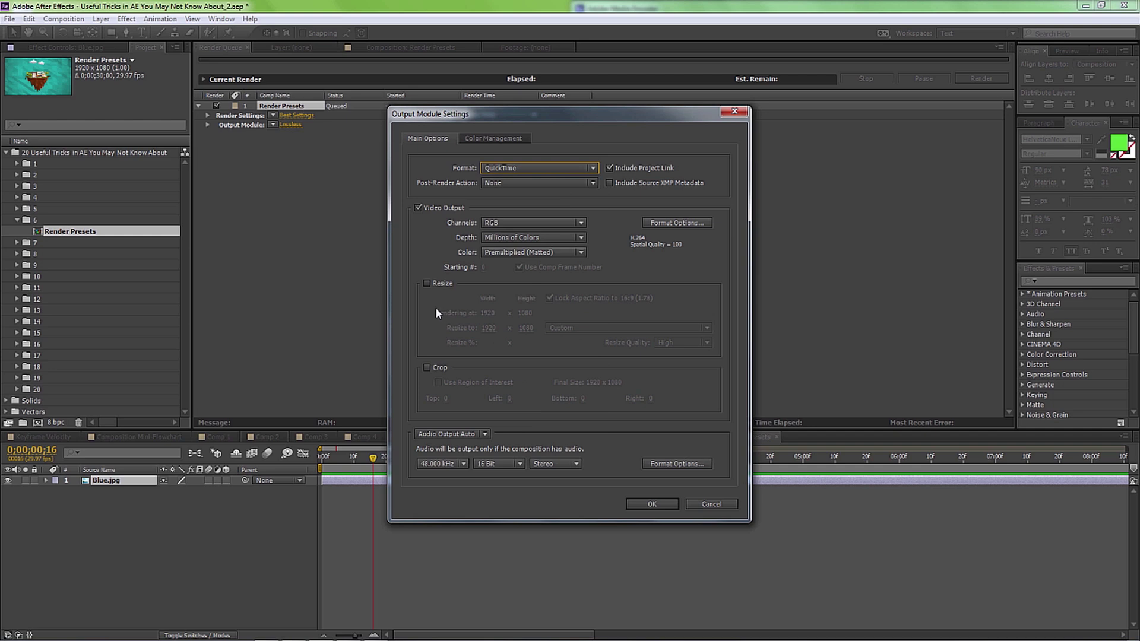
pyautogui.click(426, 283)
pyautogui.click(492, 328)
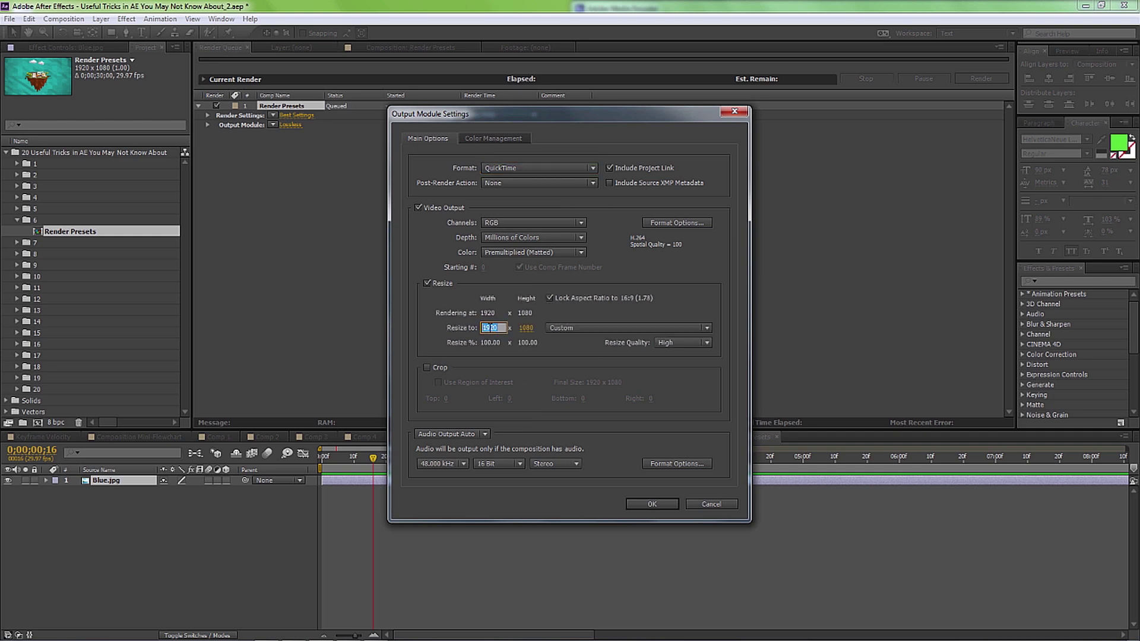
pyautogui.press('Return')
pyautogui.click(652, 503)
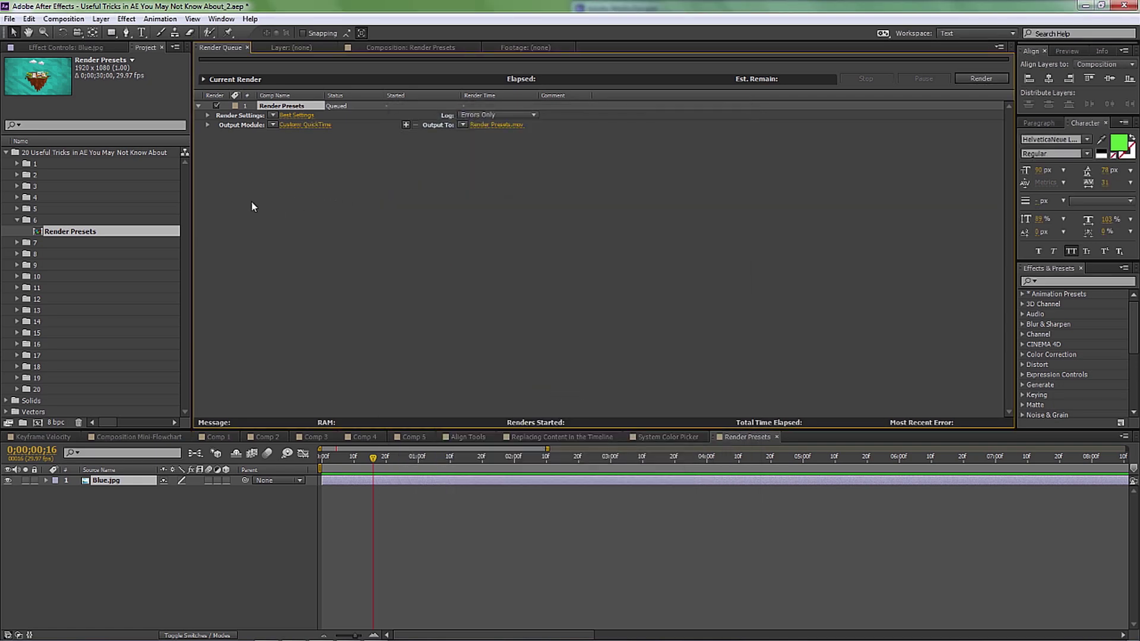
# Add the Render Presets composition to the render queue five more times.
pyautogui.hotkey('ctrl', 'm')
pyautogui.hotkey('ctrl', 'm')
pyautogui.hotkey('ctrl', 'm')
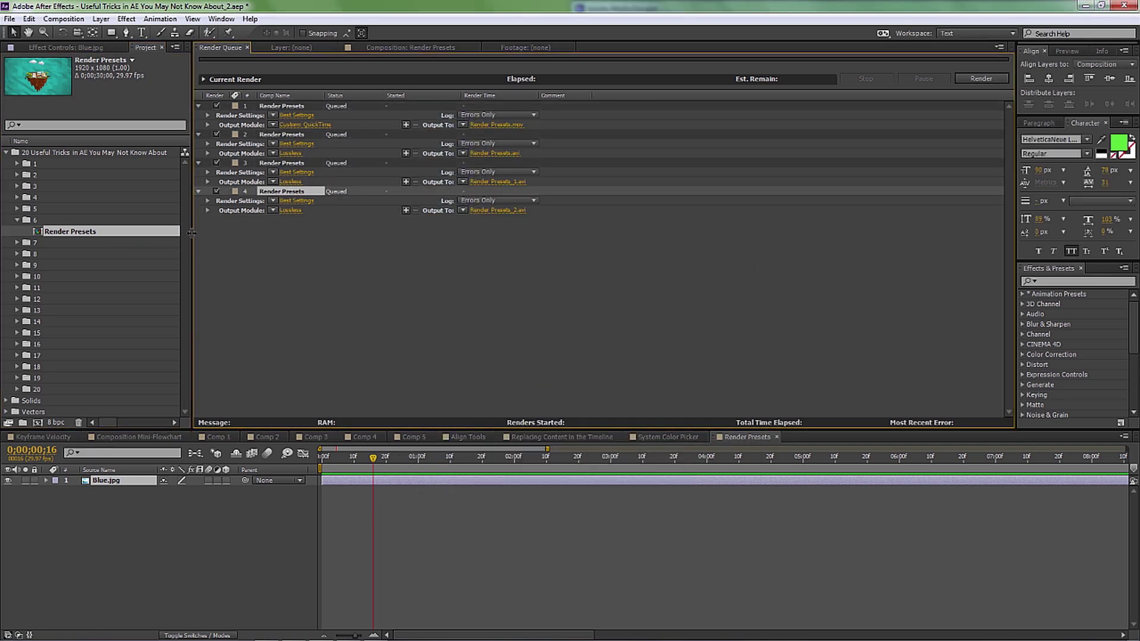
pyautogui.hotkey('ctrl', 'm')
pyautogui.hotkey('ctrl', 'm')
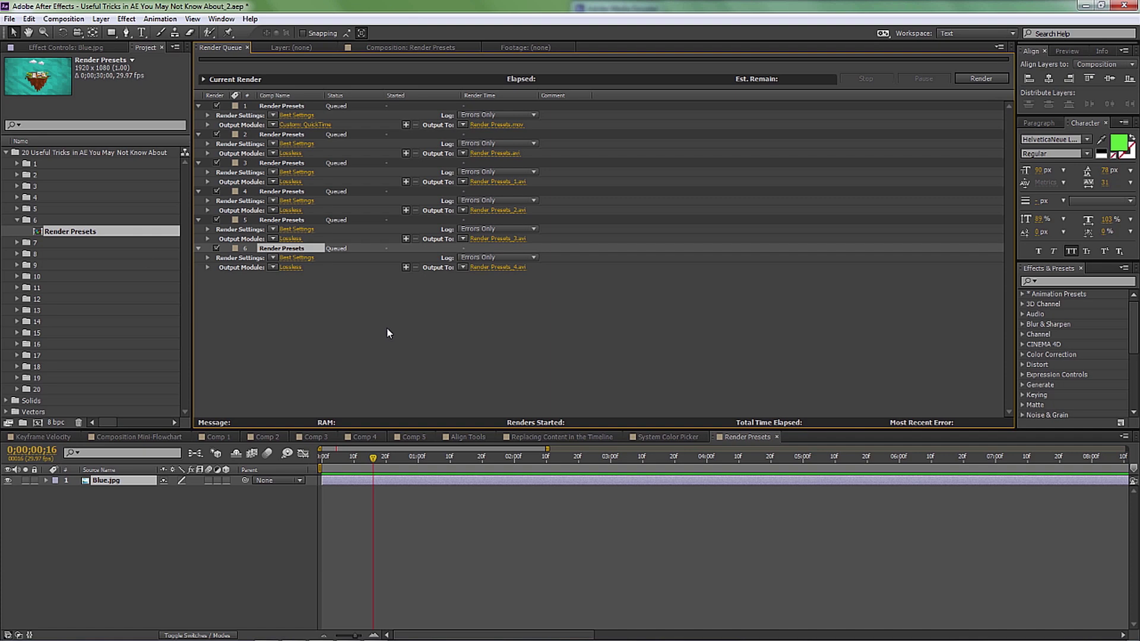
pyautogui.click(387, 328)
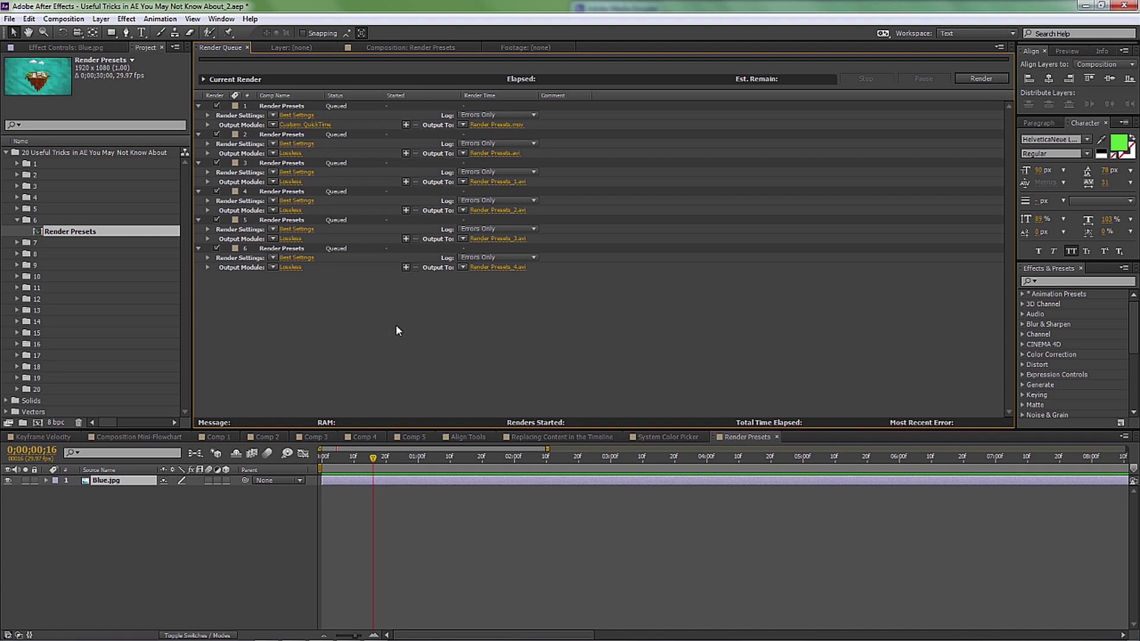
# Examine the output module settings of the second and first render queue items without changing them.
pyautogui.click(289, 154)
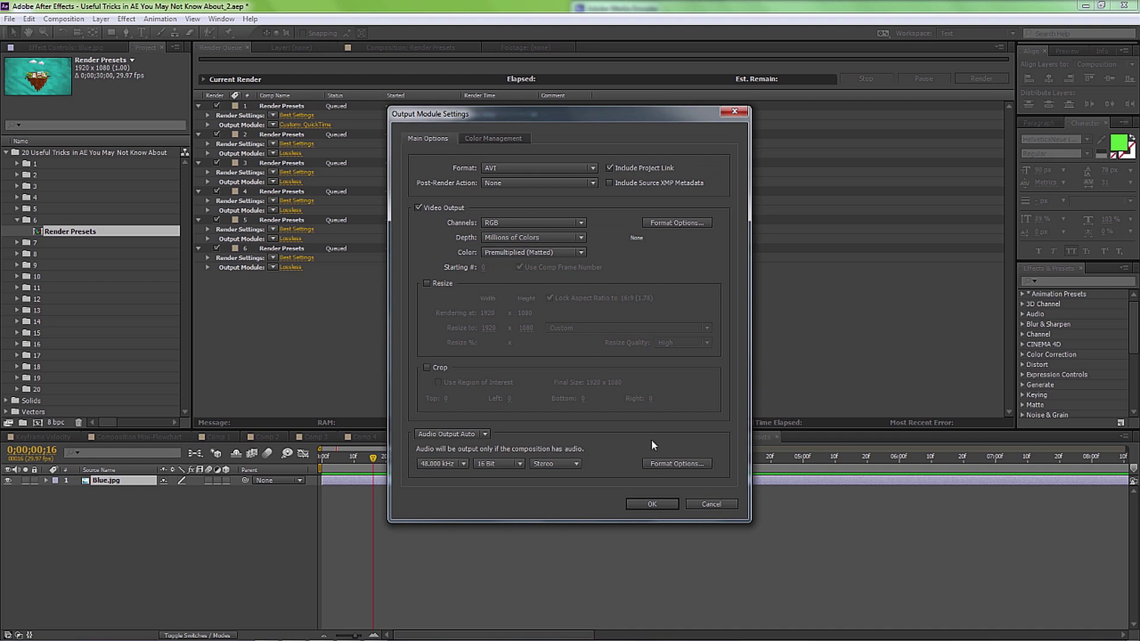
pyautogui.click(717, 503)
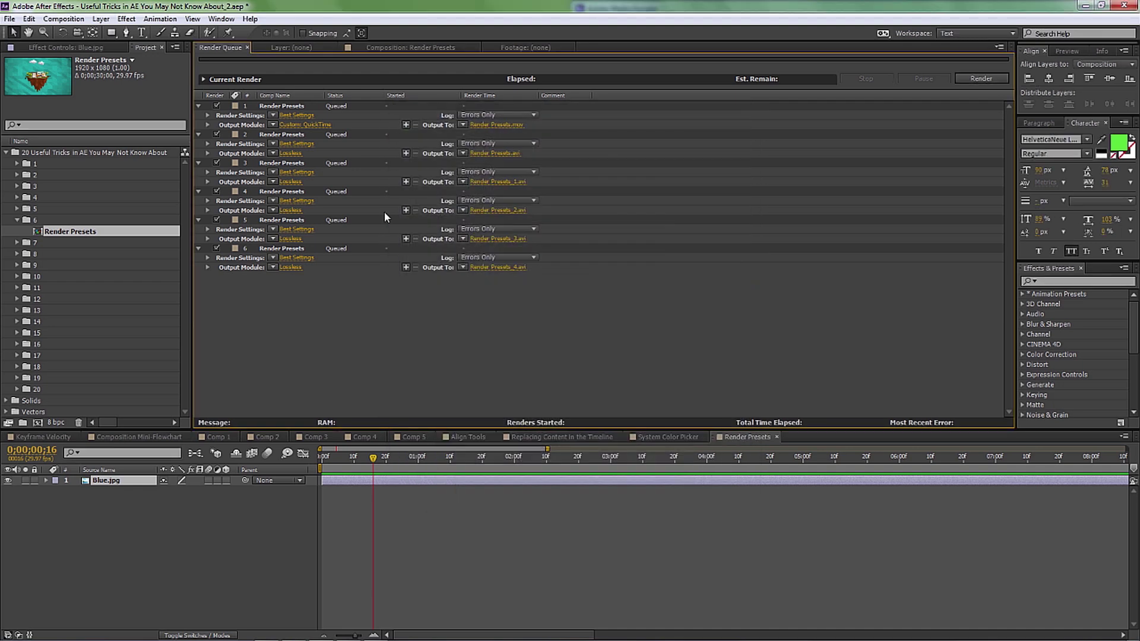
pyautogui.click(291, 109)
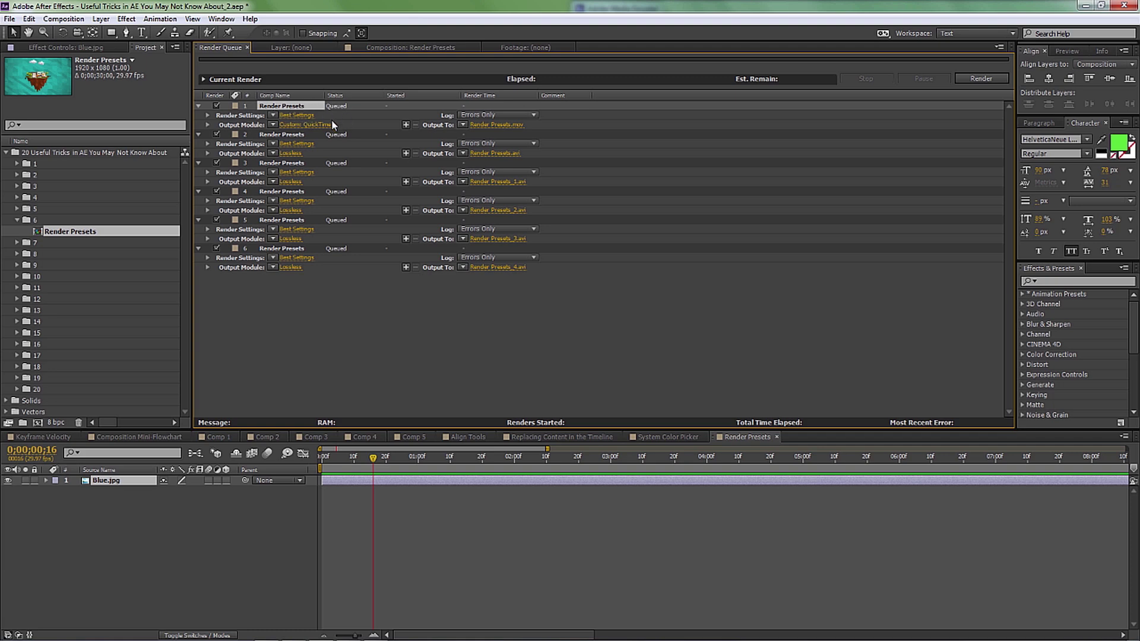
pyautogui.click(303, 125)
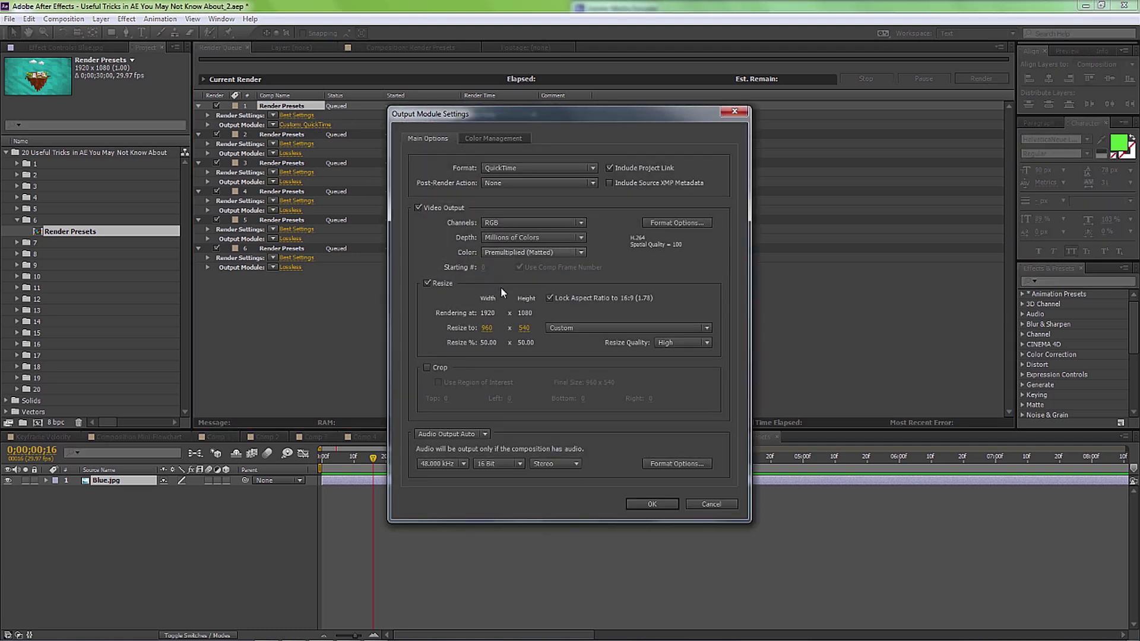
pyautogui.click(699, 504)
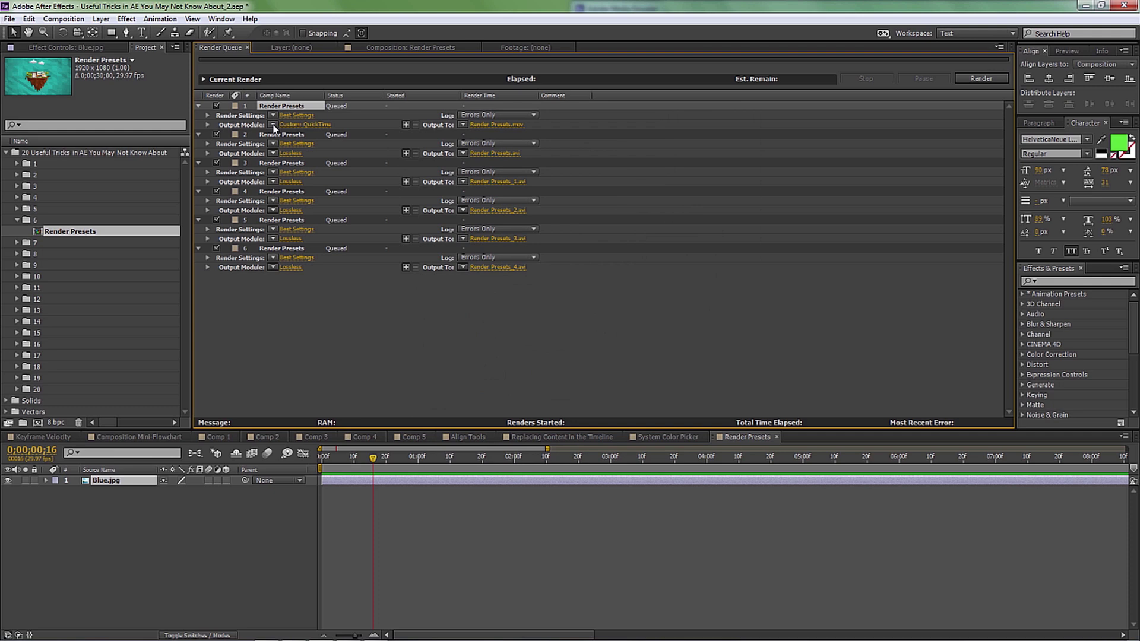
# Save the first render item's output module settings as a template named H264.
pyautogui.click(273, 125)
pyautogui.click(315, 380)
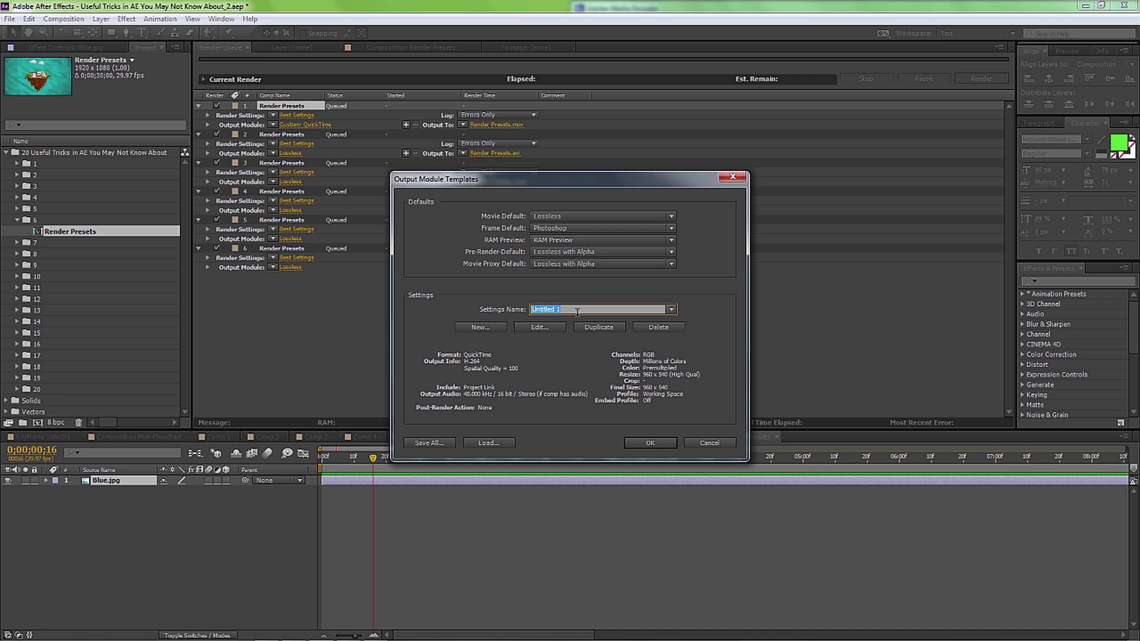
pyautogui.write('H264')
pyautogui.click(652, 441)
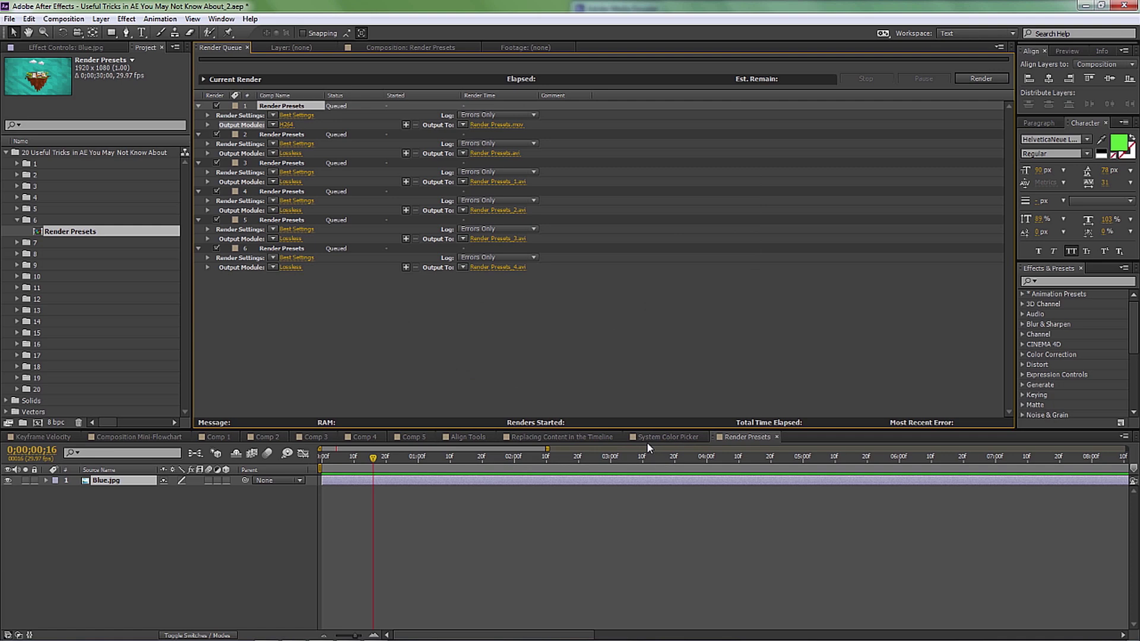
# Apply the H264 output module template to render queue items 2 through 6 at once.
pyautogui.click(290, 136)
pyautogui.keyDown('shift'); pyautogui.click(295, 251); pyautogui.keyUp('shift')
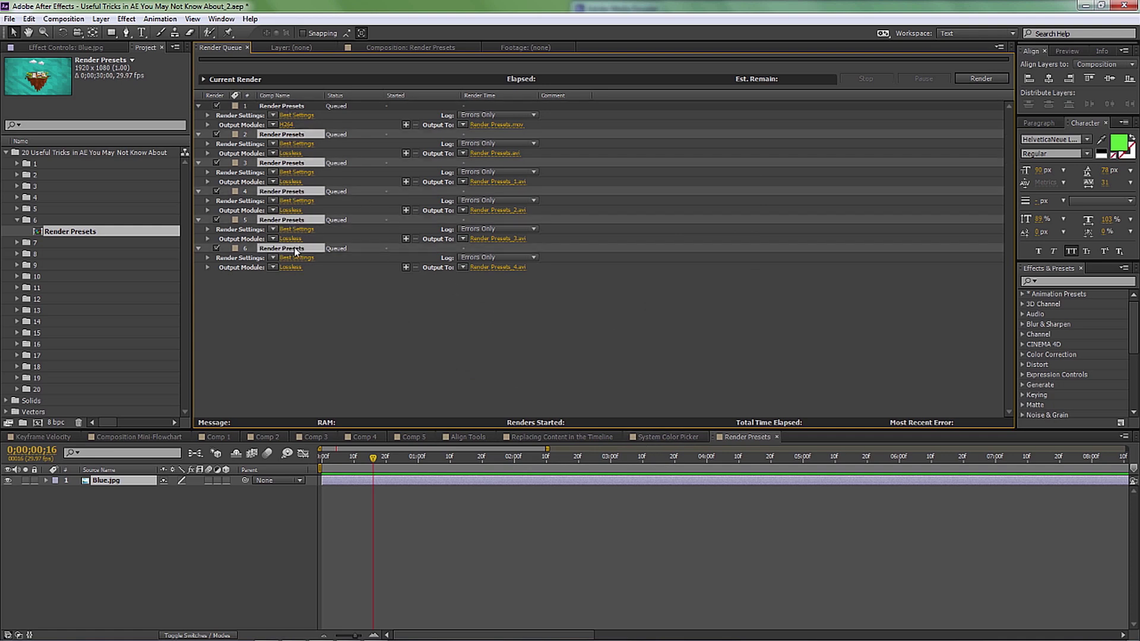
pyautogui.click(273, 267)
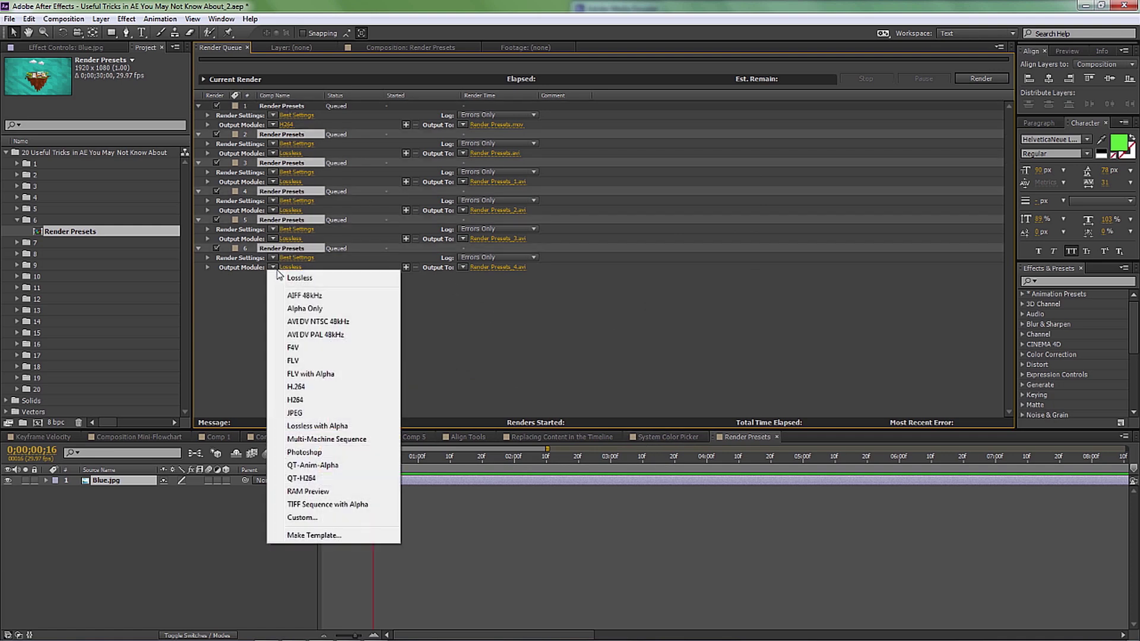
pyautogui.click(300, 401)
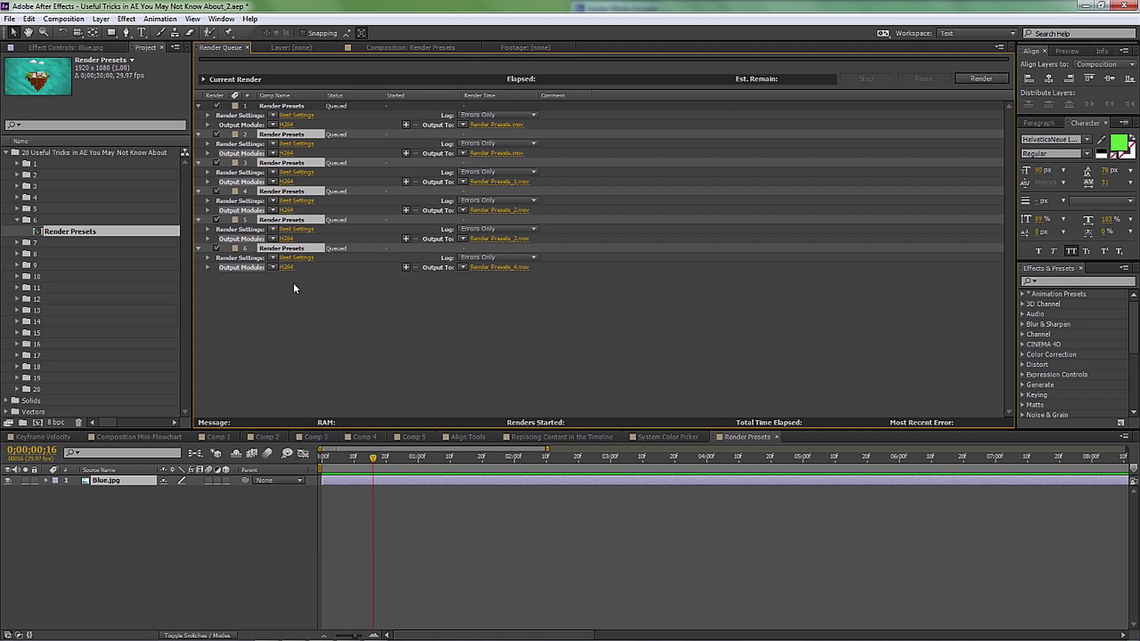
pyautogui.click(285, 107)
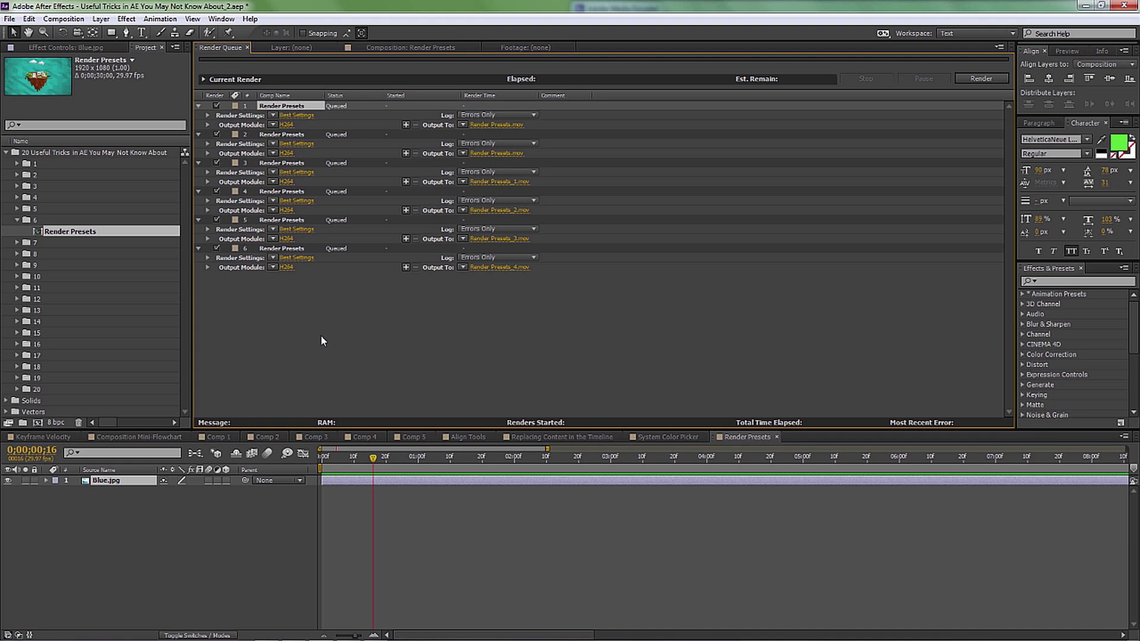
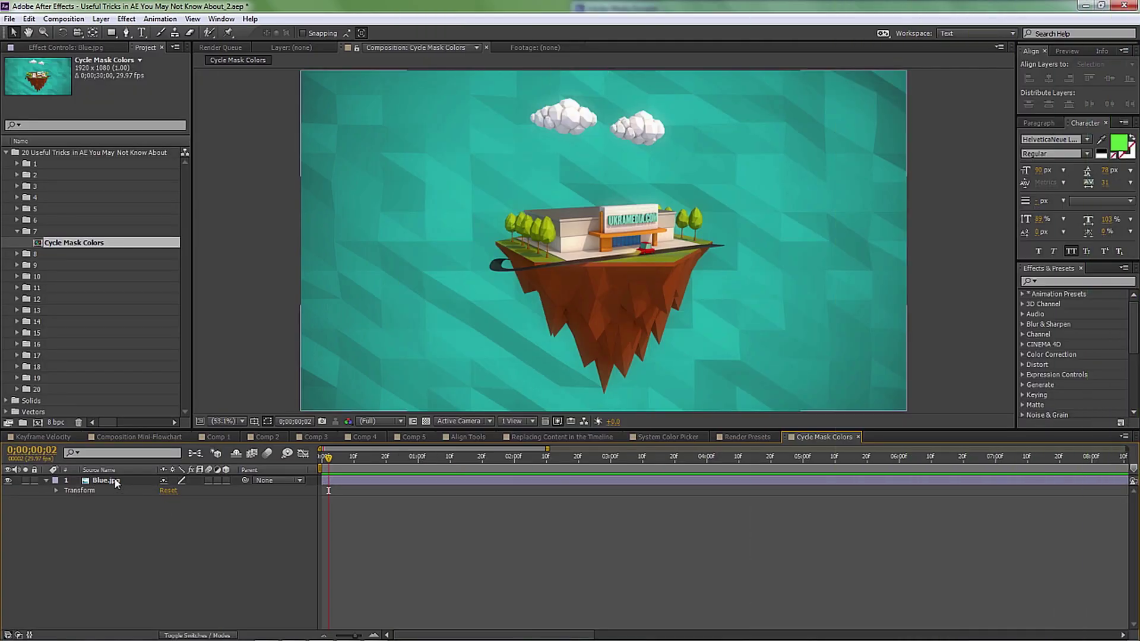
# Draw three separate elliptical masks on the Blue.jpg layer, over the trees, the building's far side and the central rock.
pyautogui.click(525, 269)
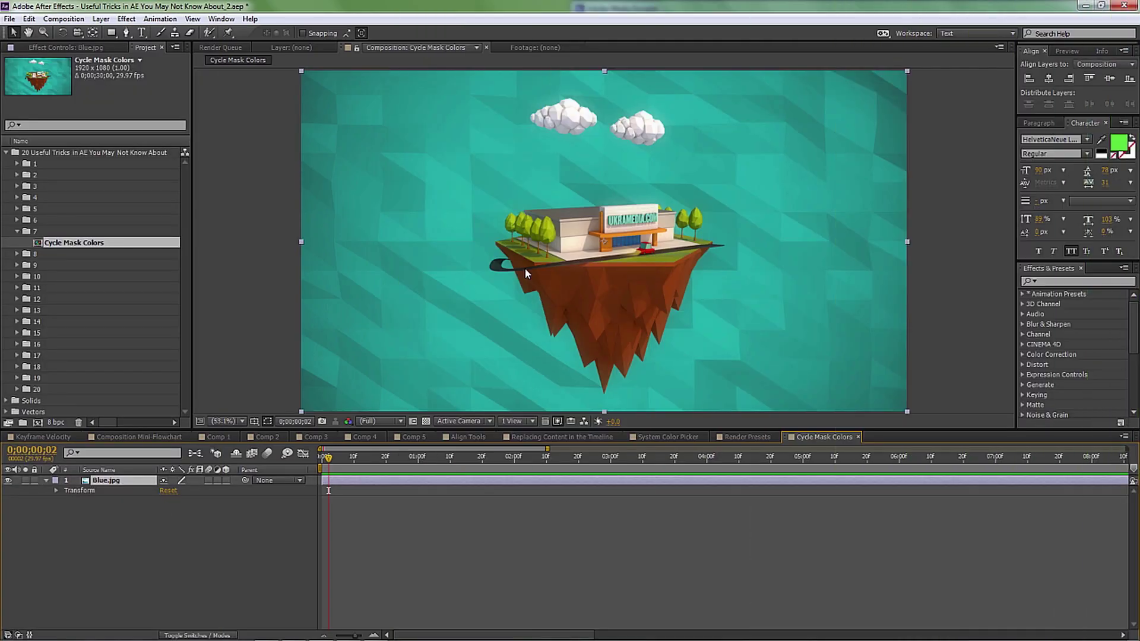
pyautogui.click(111, 33)
pyautogui.click(163, 58)
pyautogui.moveTo(497, 164); pyautogui.dragTo(568, 239)
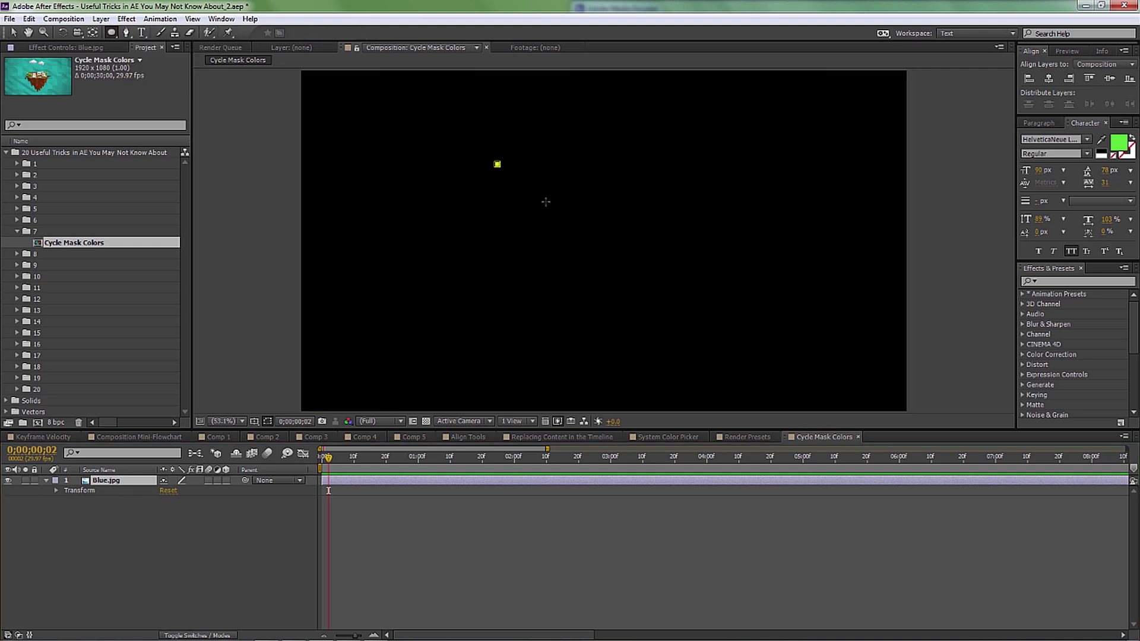
pyautogui.moveTo(640, 197); pyautogui.dragTo(717, 279)
pyautogui.moveTo(533, 225); pyautogui.dragTo(633, 330)
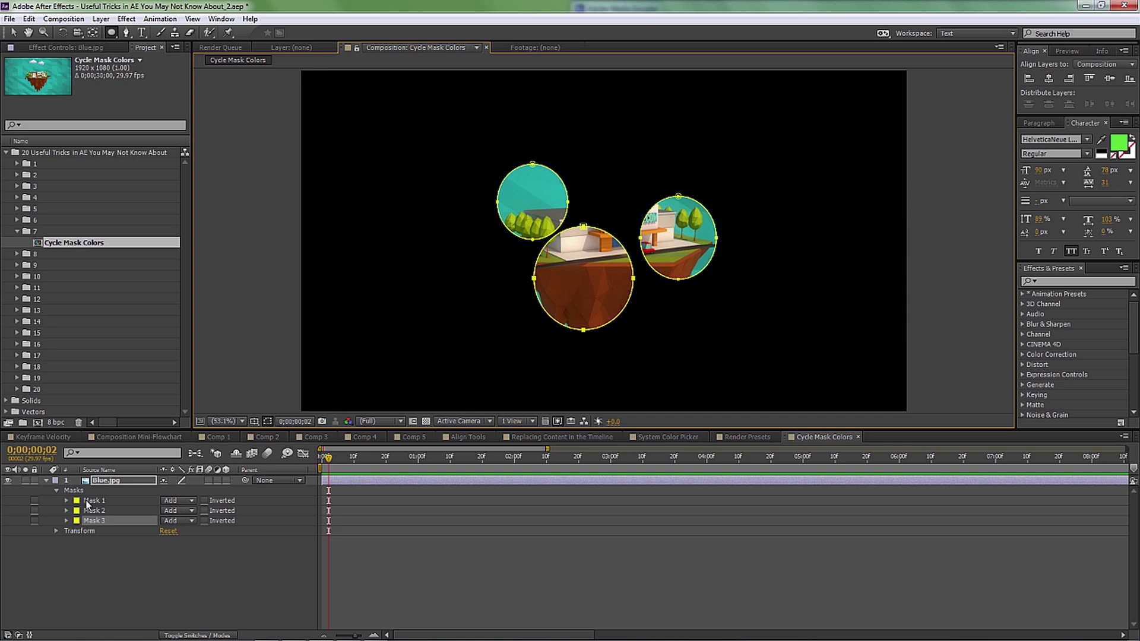
# Change Mask 2's color to magenta (E90EB8) and draw three more elliptical masks stacked beside the existing ones on Blue.jpg.
pyautogui.click(77, 520)
pyautogui.click(366, 362)
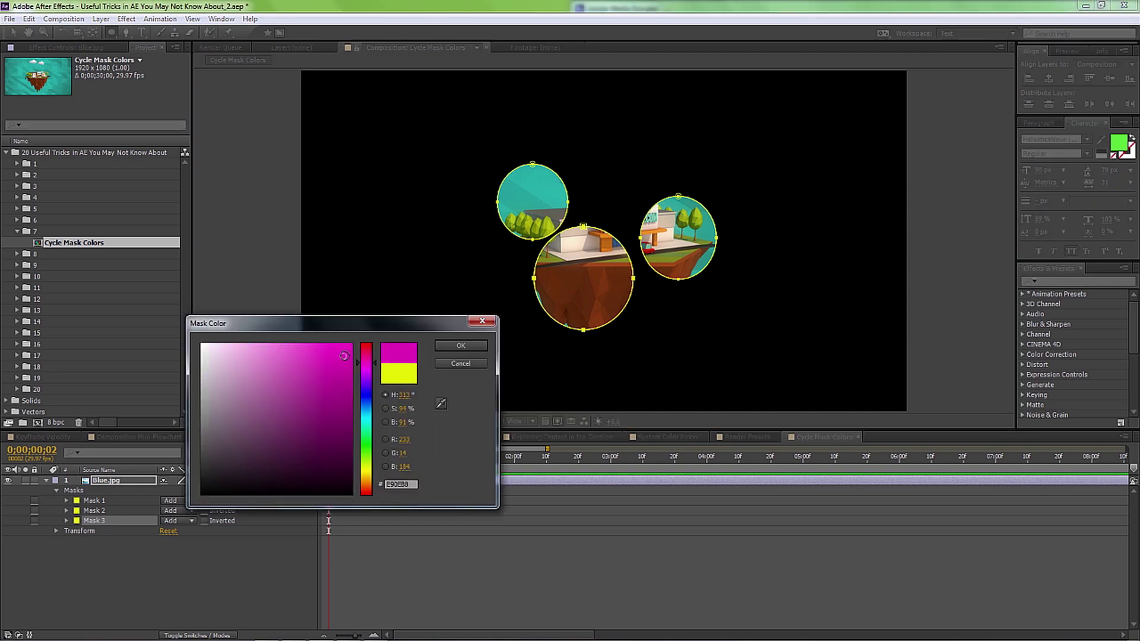
pyautogui.click(460, 347)
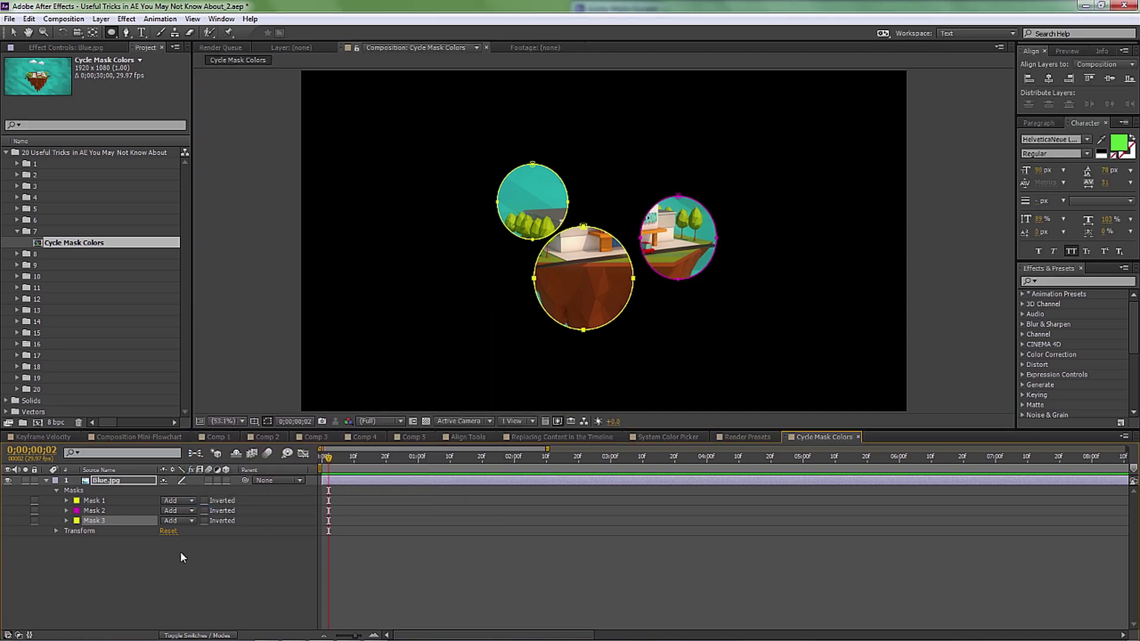
pyautogui.moveTo(413, 124)
pyautogui.mouseDown()
pyautogui.moveTo(453, 178)
pyautogui.moveTo(504, 325)
pyautogui.mouseUp()
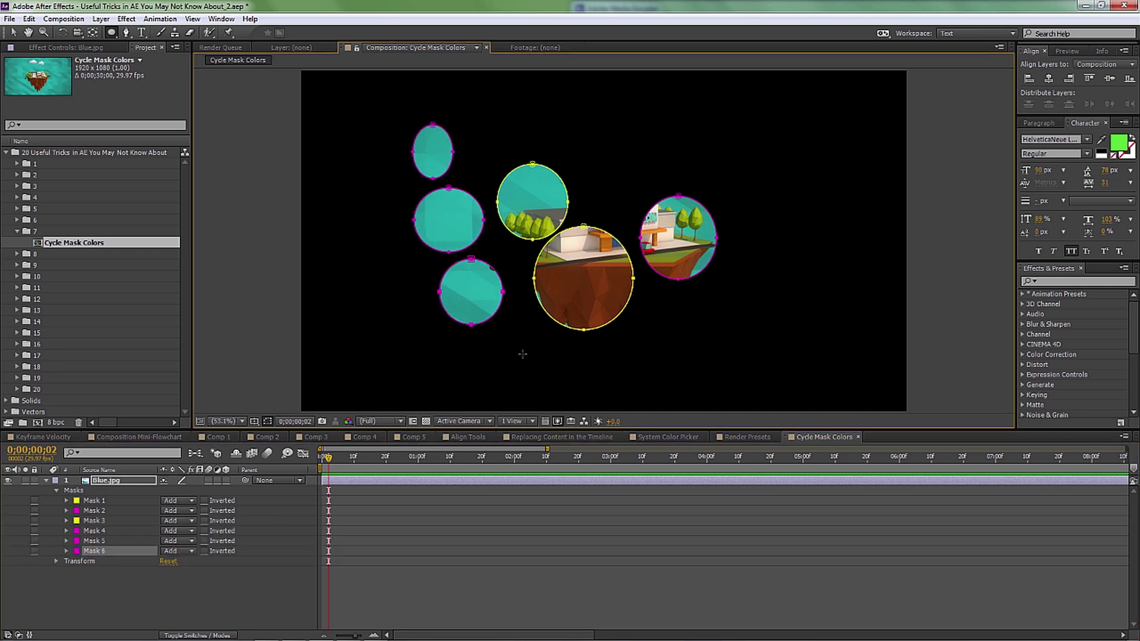
# Delete all six masks from the Blue.jpg layer and enable Cycle Mask Colors in the Appearance preferences.
pyautogui.keyDown('shift'); pyautogui.click(98, 501); pyautogui.keyUp('shift')
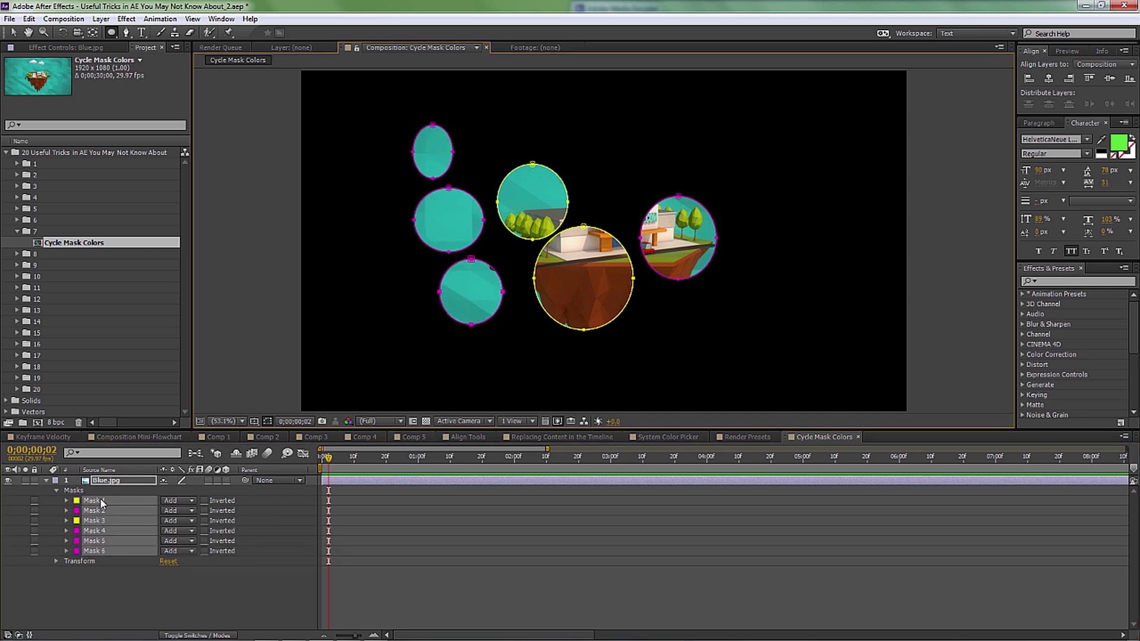
pyautogui.press('Delete')
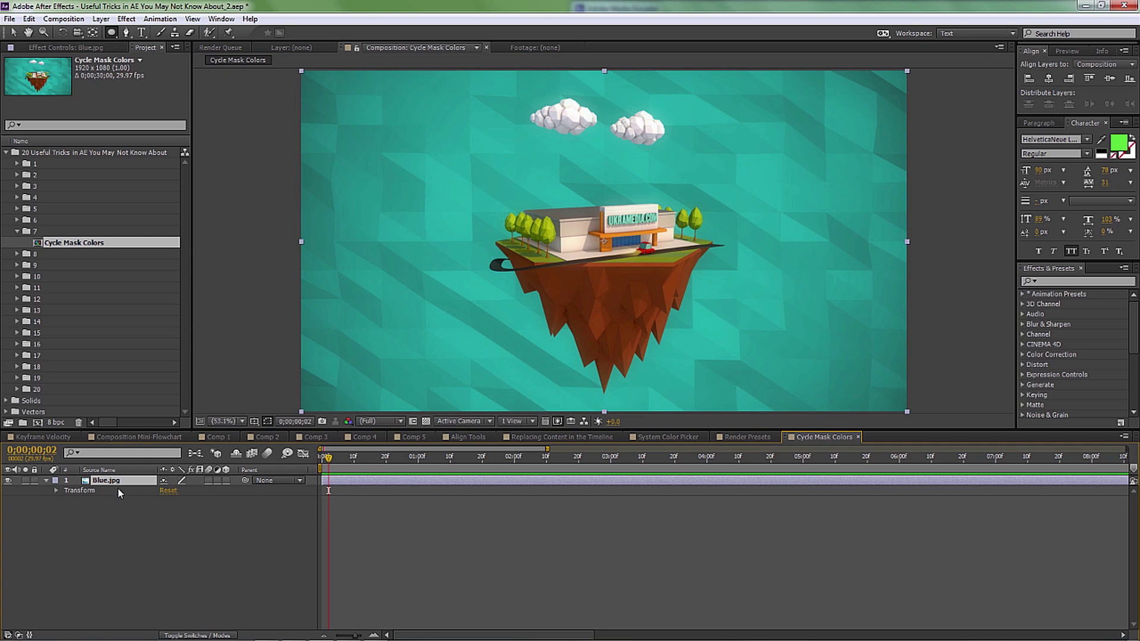
pyautogui.click(28, 19)
pyautogui.moveTo(126, 324)
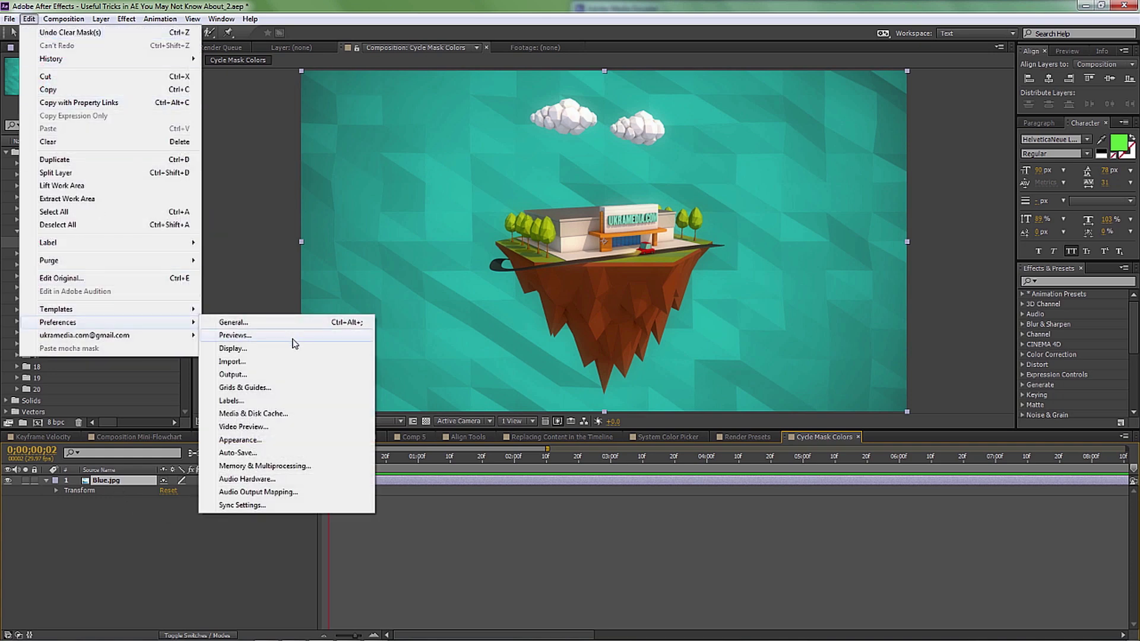
pyautogui.click(293, 444)
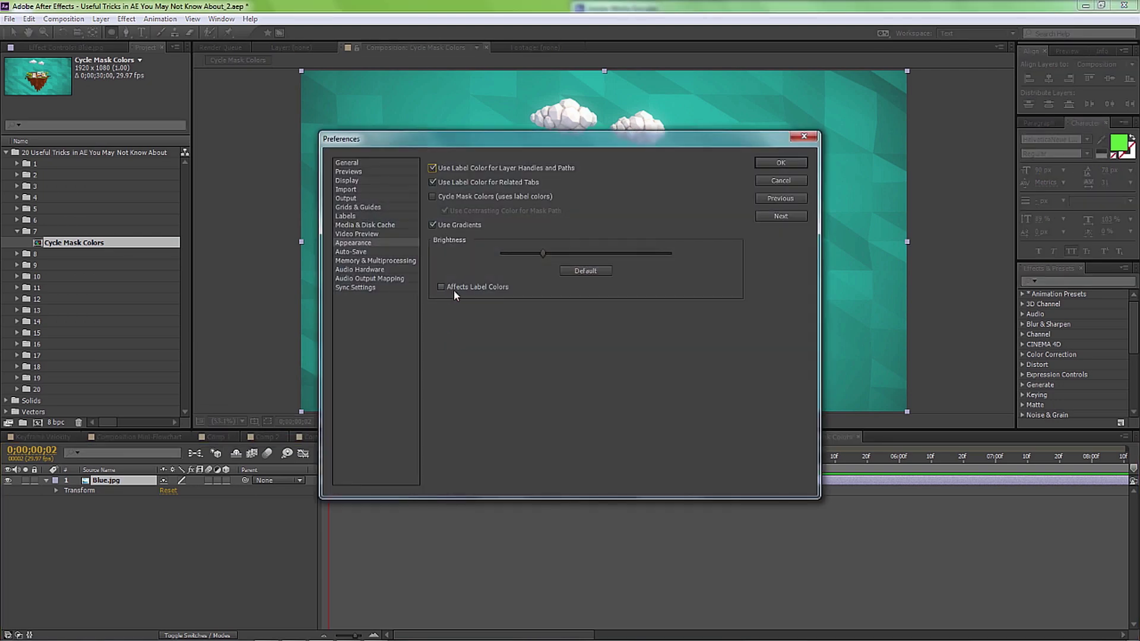
pyautogui.click(436, 197)
pyautogui.click(780, 164)
# Draw a series of elliptical masks across the Blue.jpg layer, from the open sky over the trees and building to the far side.
pyautogui.moveTo(404, 126); pyautogui.dragTo(558, 273)
pyautogui.moveTo(532, 226); pyautogui.dragTo(644, 322)
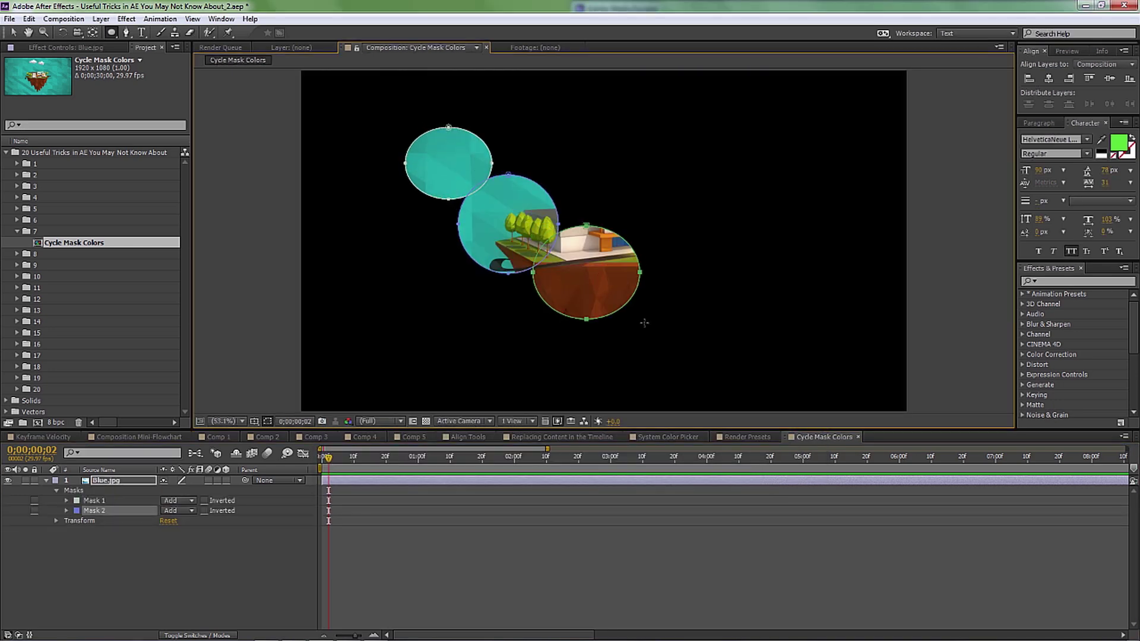
pyautogui.moveTo(592, 143); pyautogui.dragTo(714, 236)
pyautogui.moveTo(672, 118); pyautogui.dragTo(822, 250)
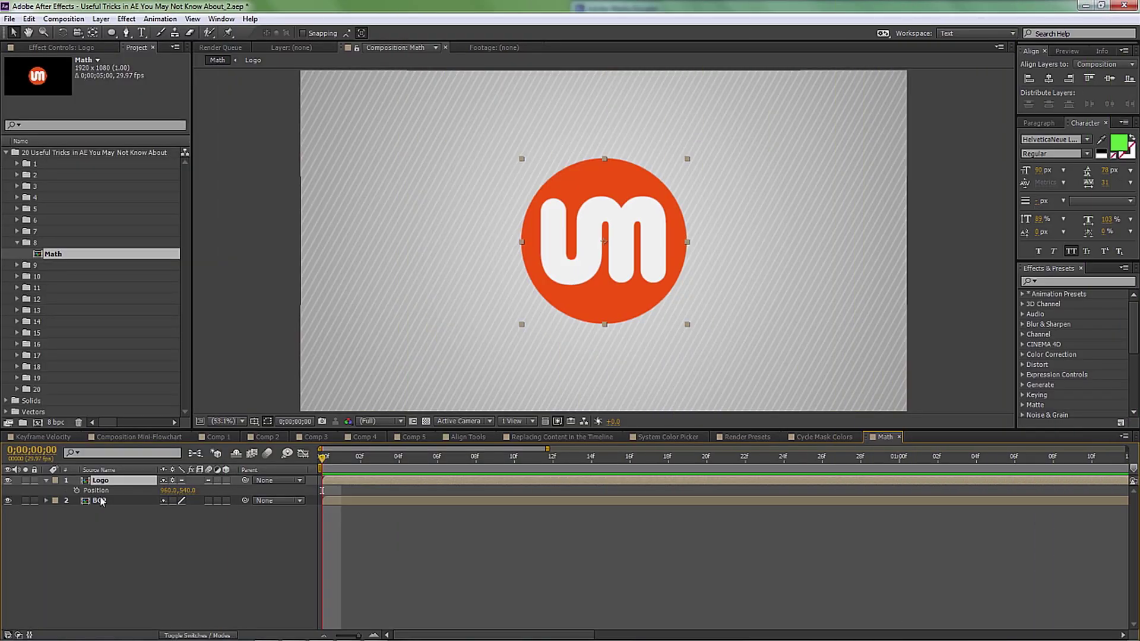
# Keyframe the Logo layer's Position at frame 0, and at frame 10 offset its X value by +133.
pyautogui.click(76, 491)
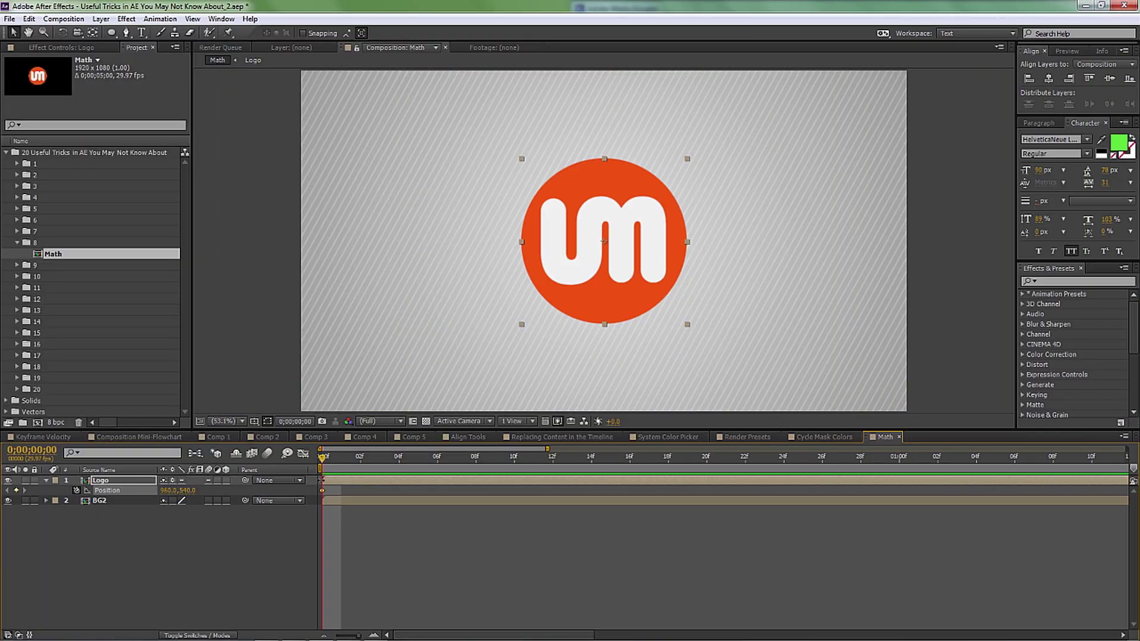
pyautogui.hotkey('shift', 'pagedown')
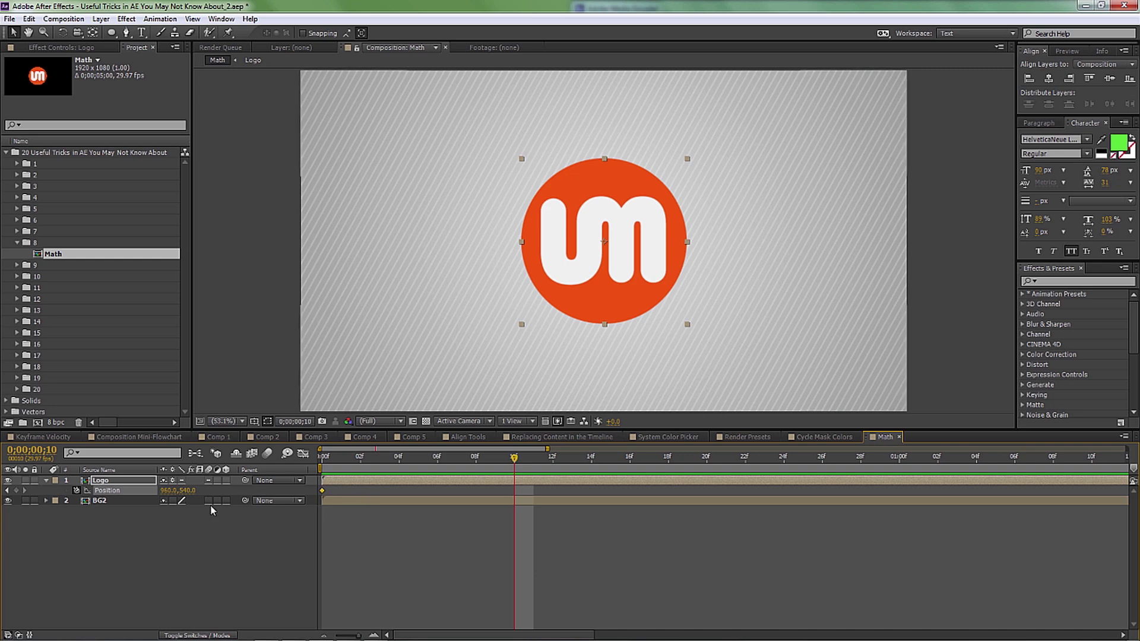
pyautogui.click(168, 491)
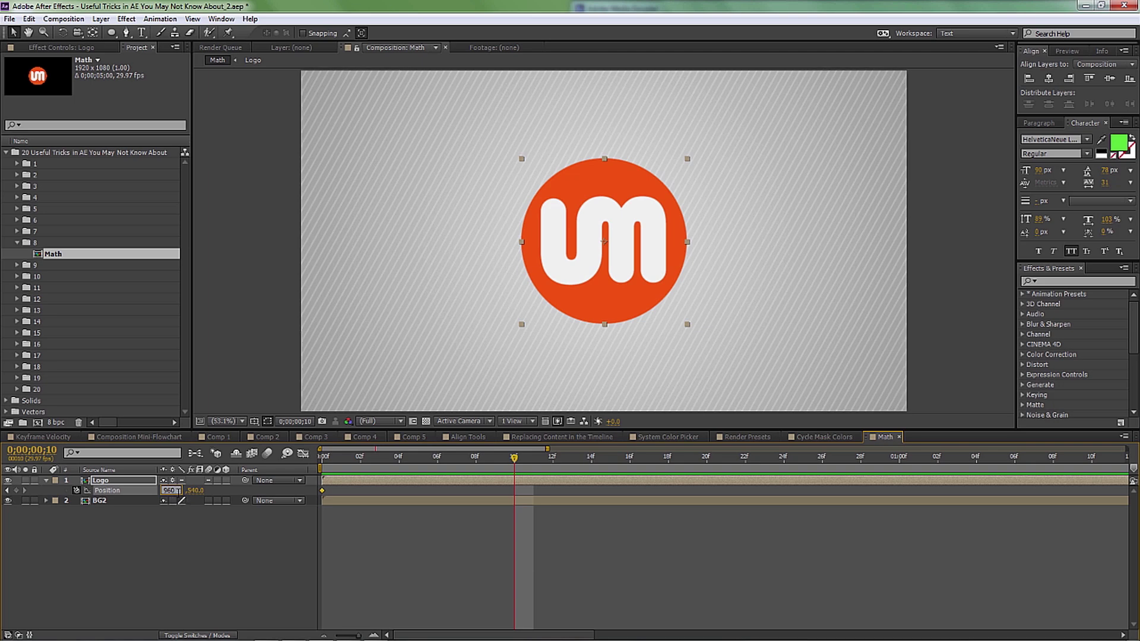
pyautogui.write('+133')
pyautogui.press('Return')
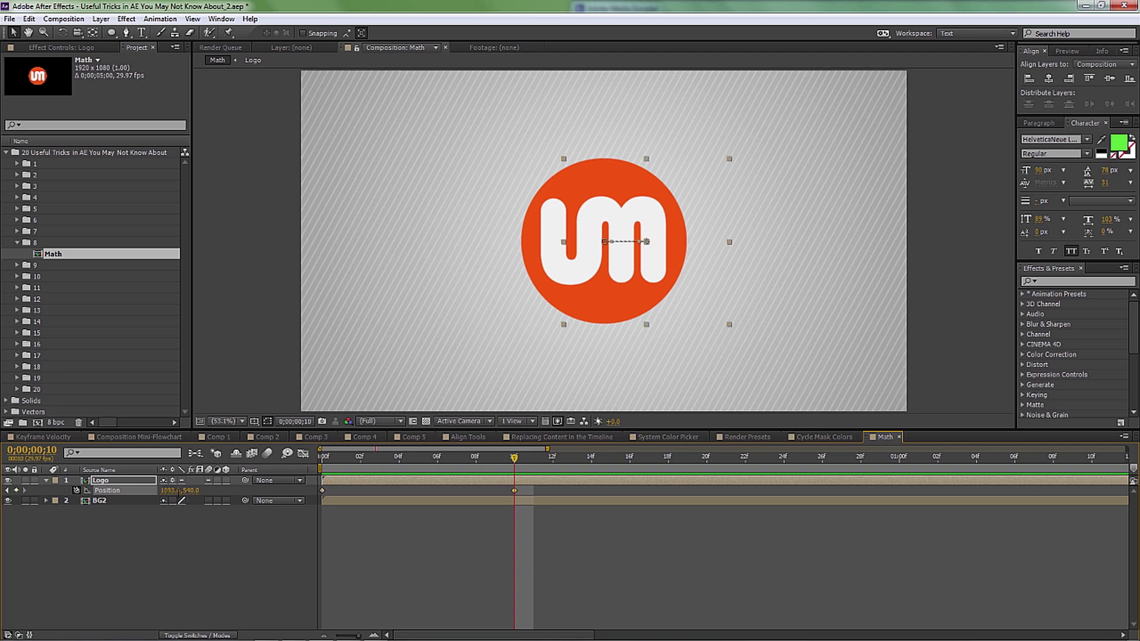
pyautogui.click(270, 524)
pyautogui.click(107, 491)
pyautogui.click(172, 490)
pyautogui.click(254, 575)
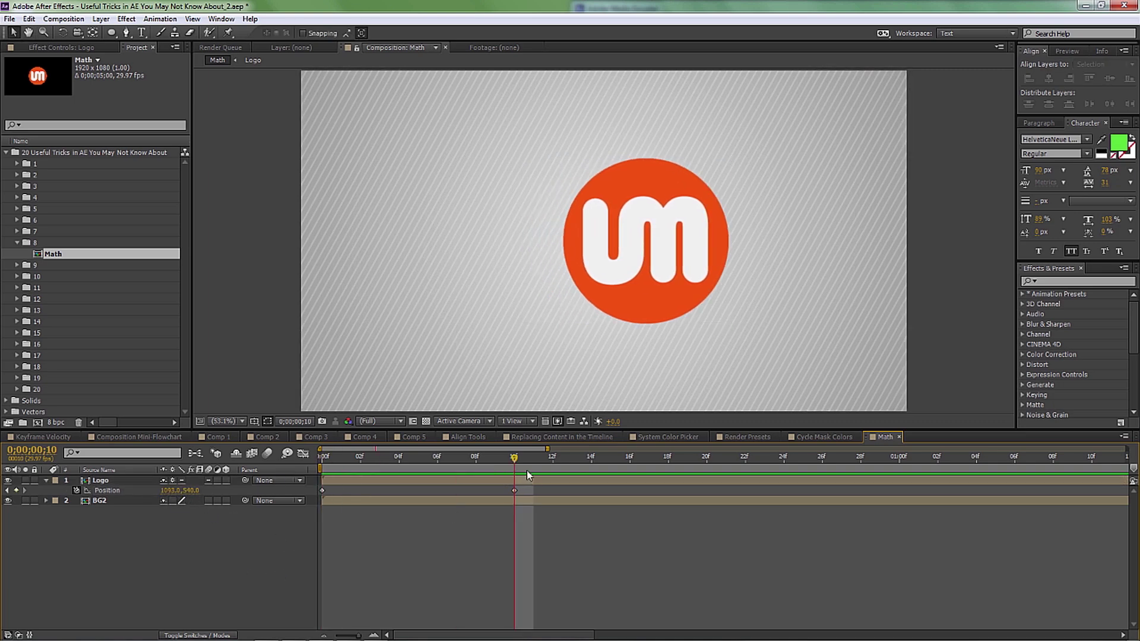
# Halve the Math composition's width to 960 px by dividing 1920 by 2 in its composition settings.
pyautogui.hotkey('ctrl', 'k')
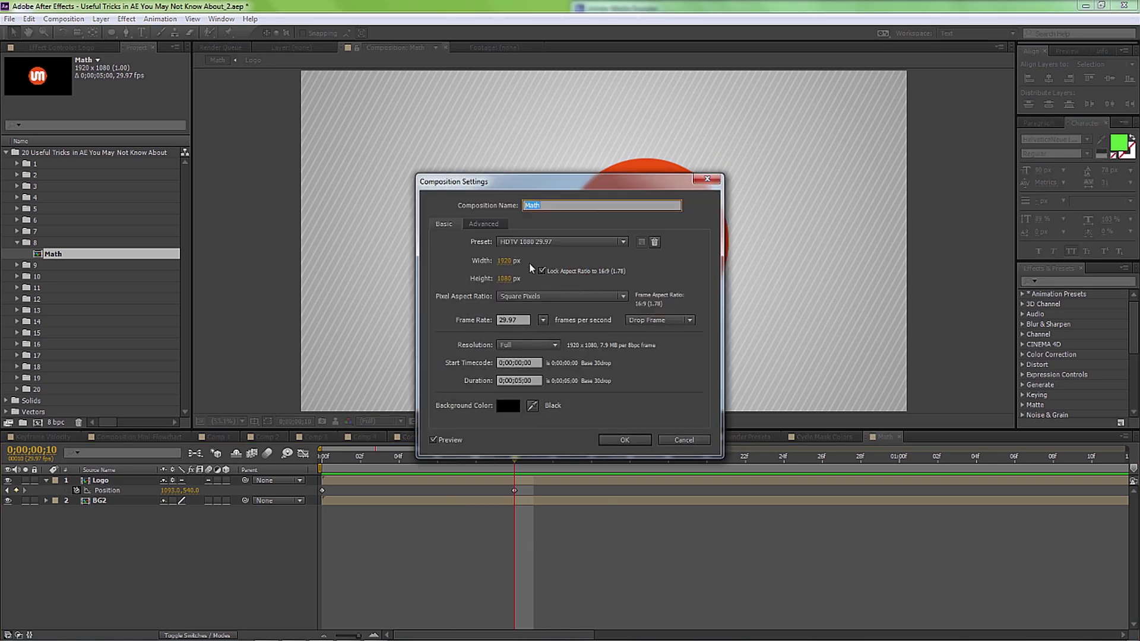
pyautogui.click(505, 262)
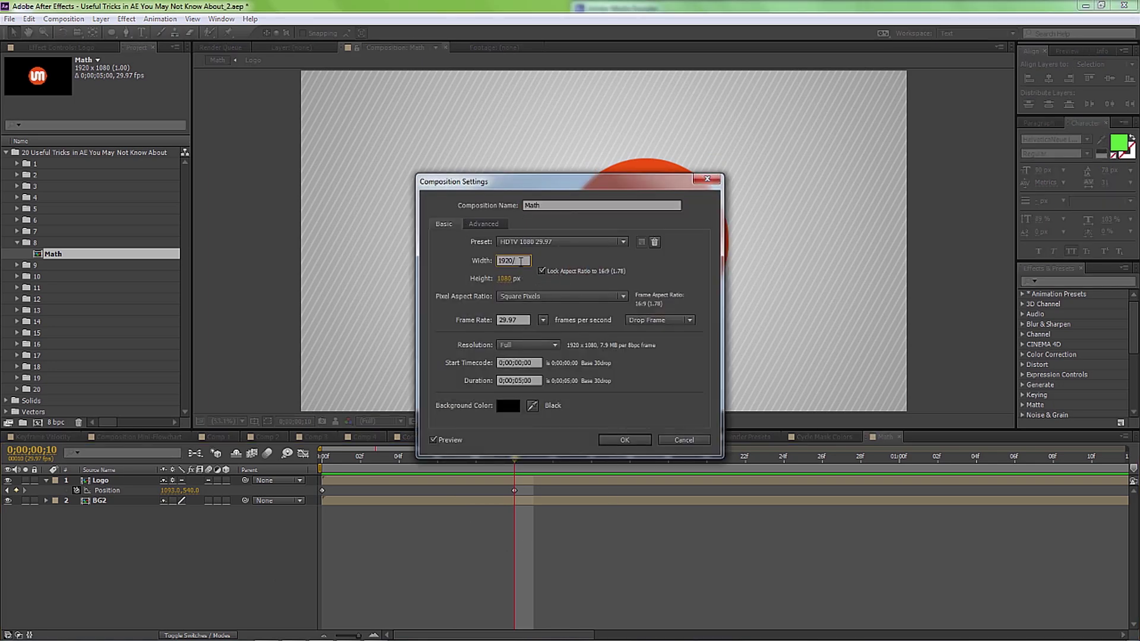
pyautogui.write('/2')
pyautogui.press('Return')
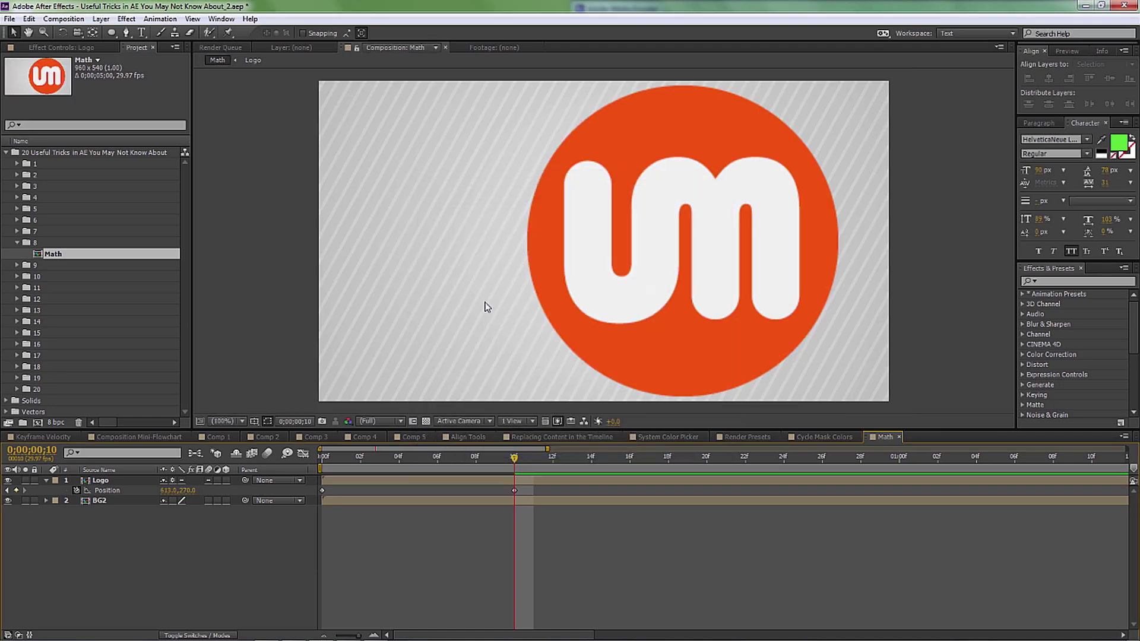
# Try tripling the Math composition's width to 2880 px by multiplying 960 by 3, and discard the change.
pyautogui.hotkey('ctrl', 'k')
pyautogui.click(515, 261)
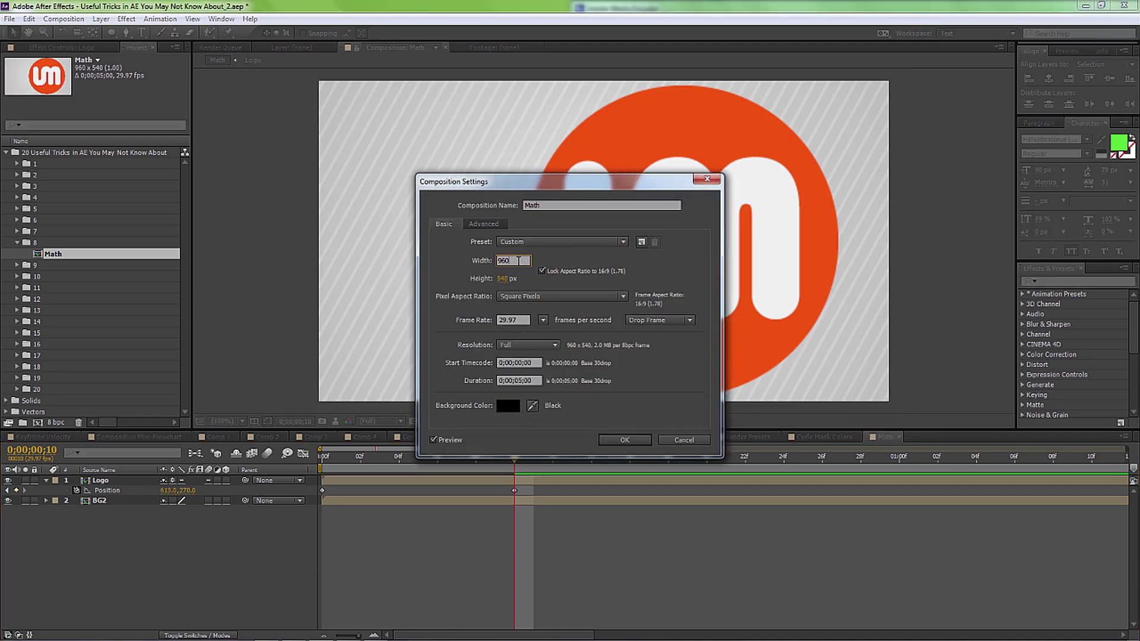
pyautogui.write('*3')
pyautogui.press('Tab')
pyautogui.click(520, 261)
pyautogui.click(528, 261)
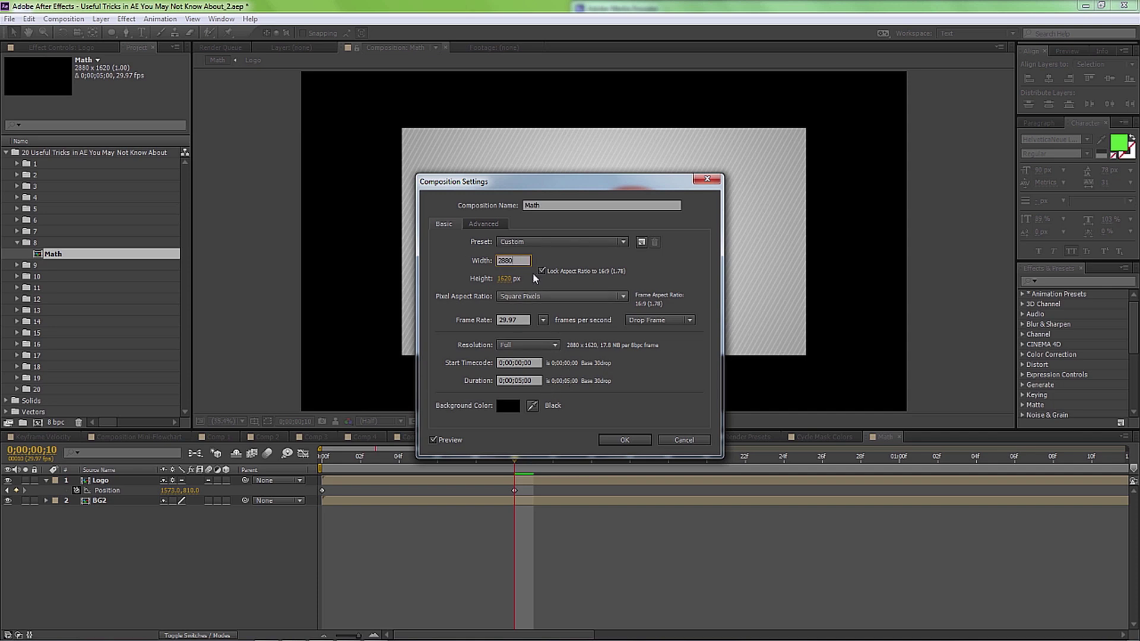
pyautogui.click(697, 440)
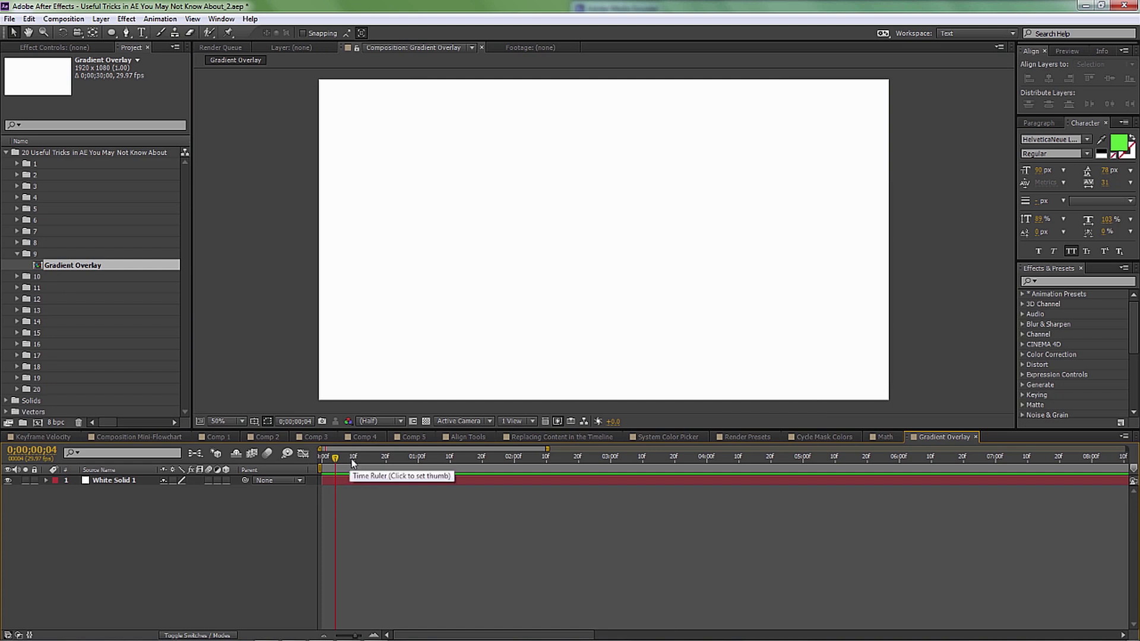
# Try the Gradient Ramp effect on the White Solid 1 layer and remove it.
pyautogui.moveTo(352, 463); pyautogui.dragTo(370, 458)
pyautogui.click(139, 479)
pyautogui.click(1044, 283)
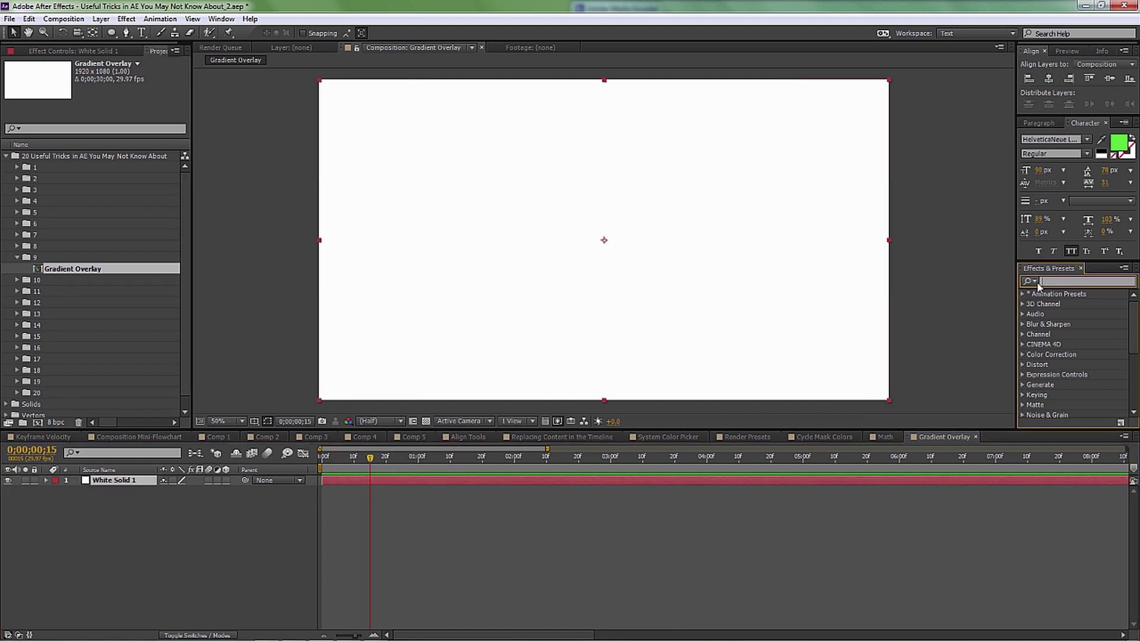
pyautogui.write('ramp')
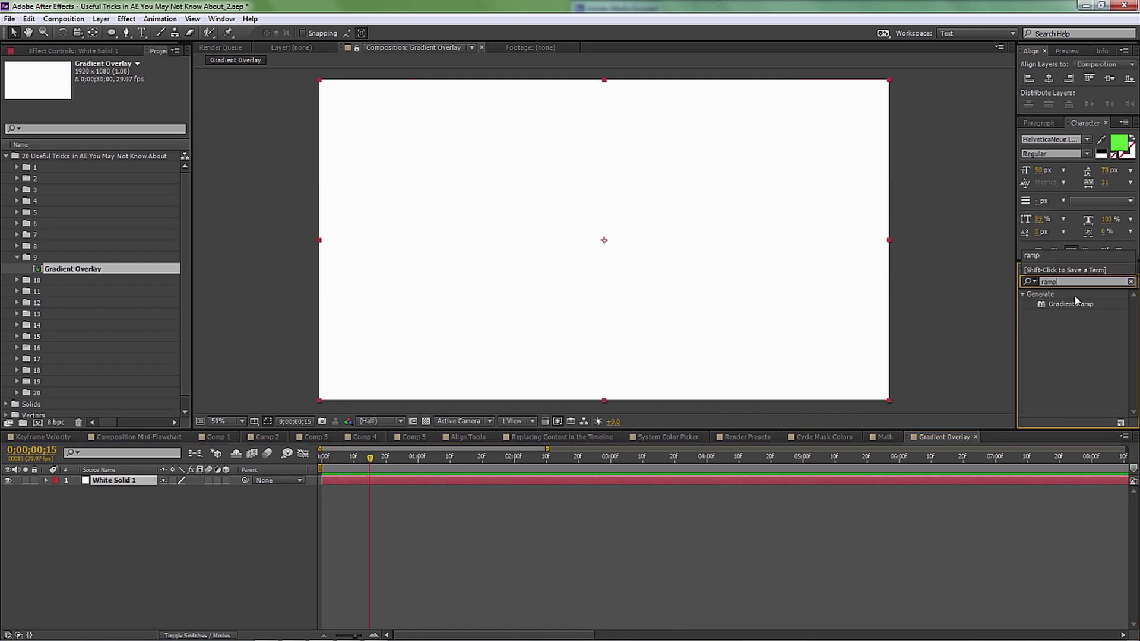
pyautogui.moveTo(1085, 307); pyautogui.dragTo(129, 482)
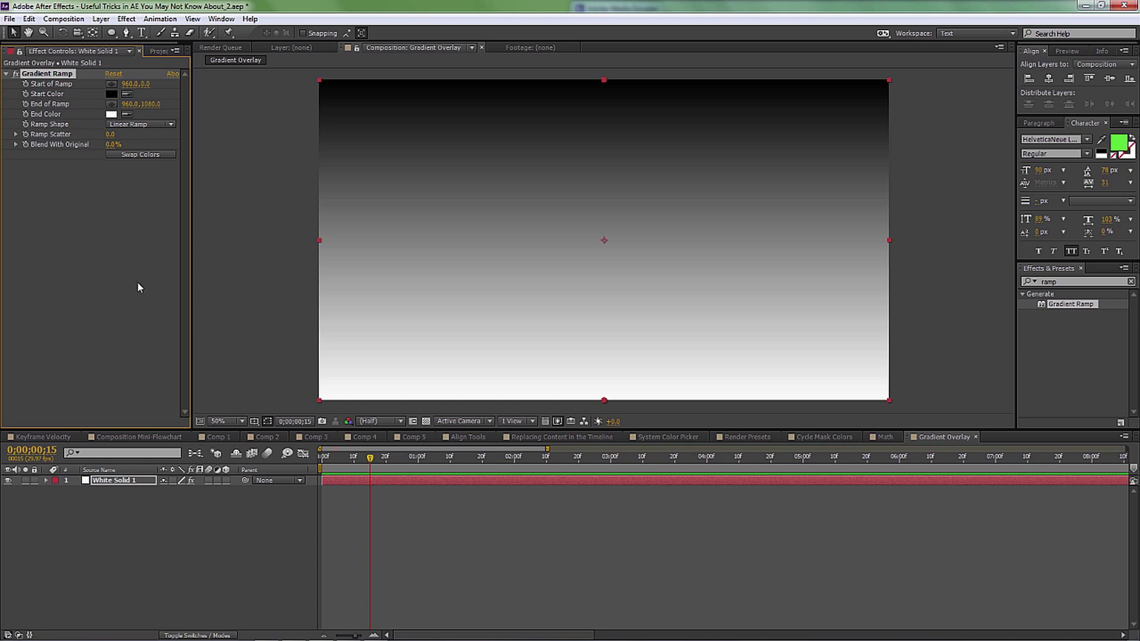
pyautogui.press('Delete')
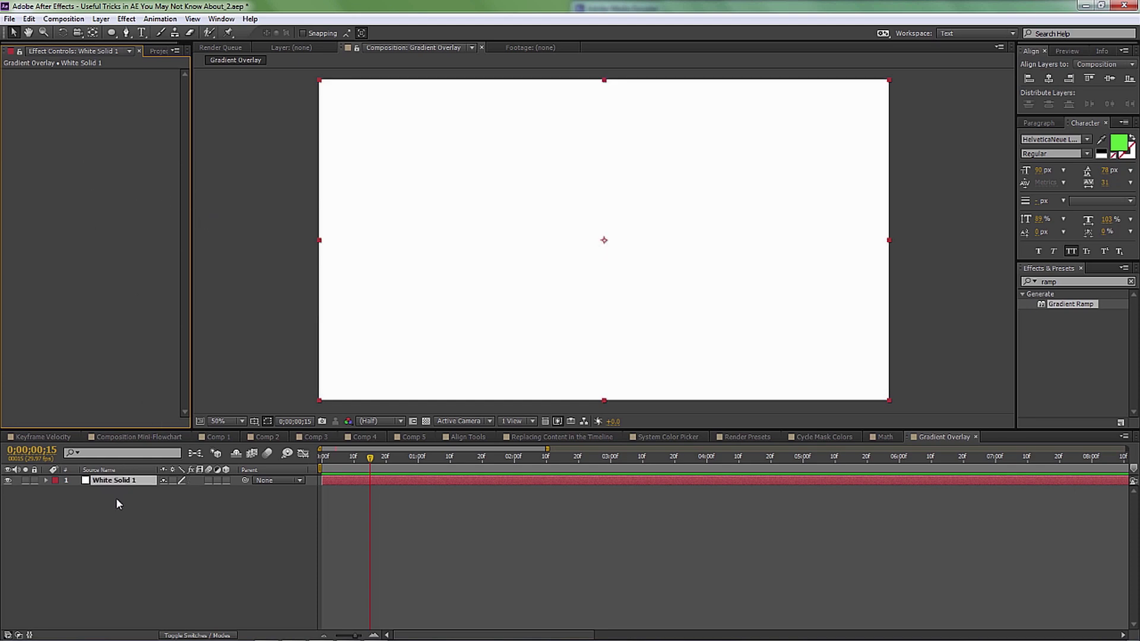
# Add a Gradient Overlay layer style to White Solid 1 and expand its properties.
pyautogui.rightClick(117, 486)
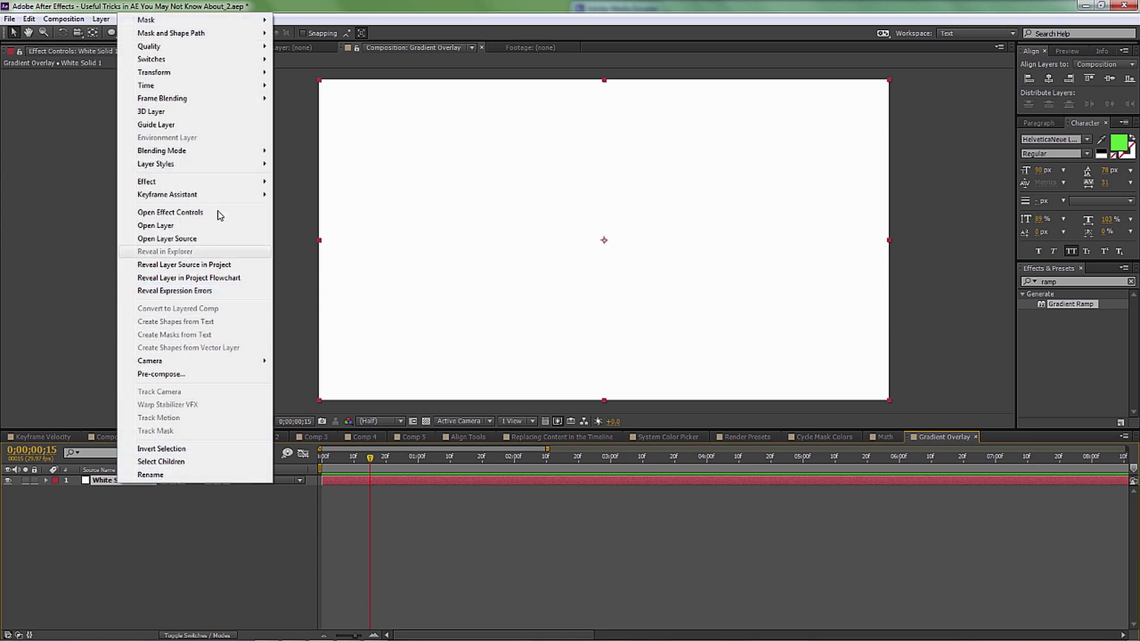
pyautogui.moveTo(196, 171)
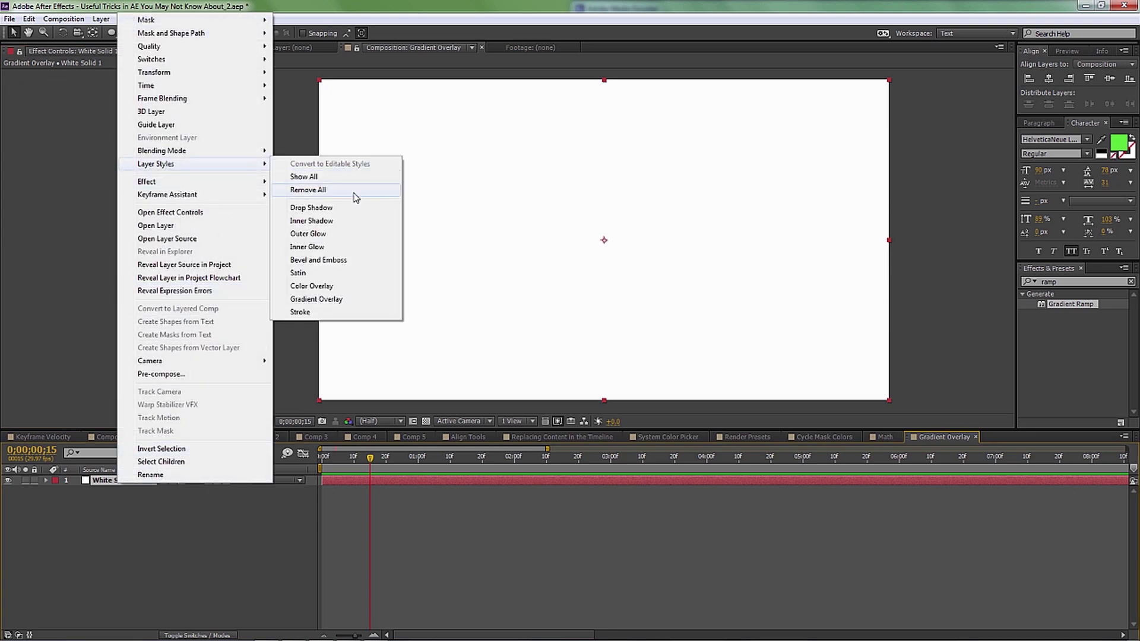
pyautogui.click(354, 298)
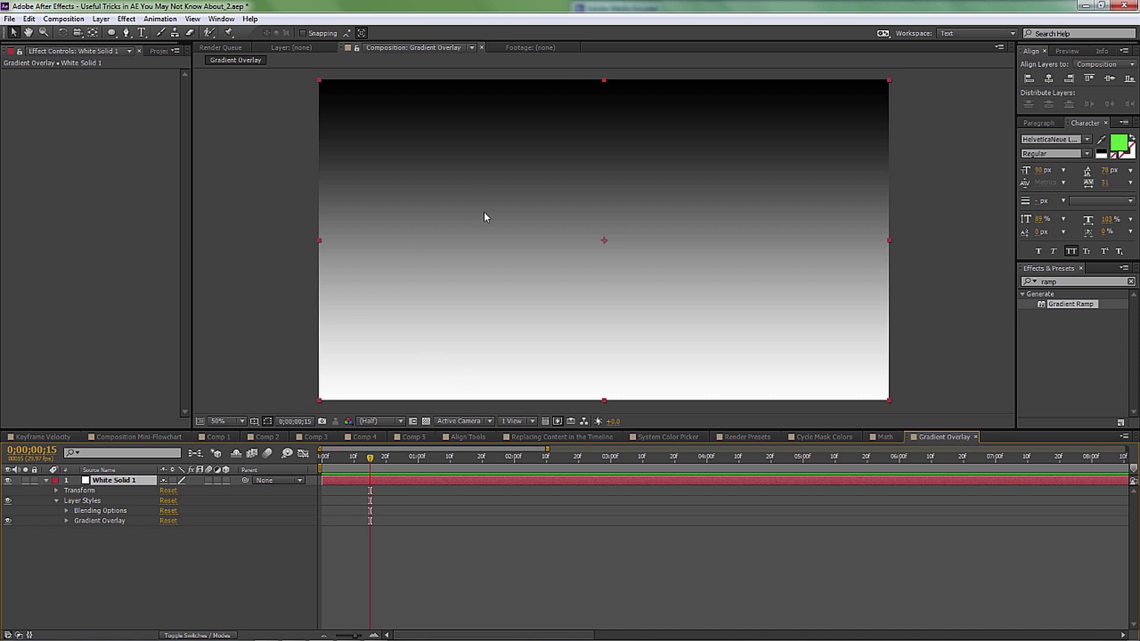
pyautogui.click(67, 521)
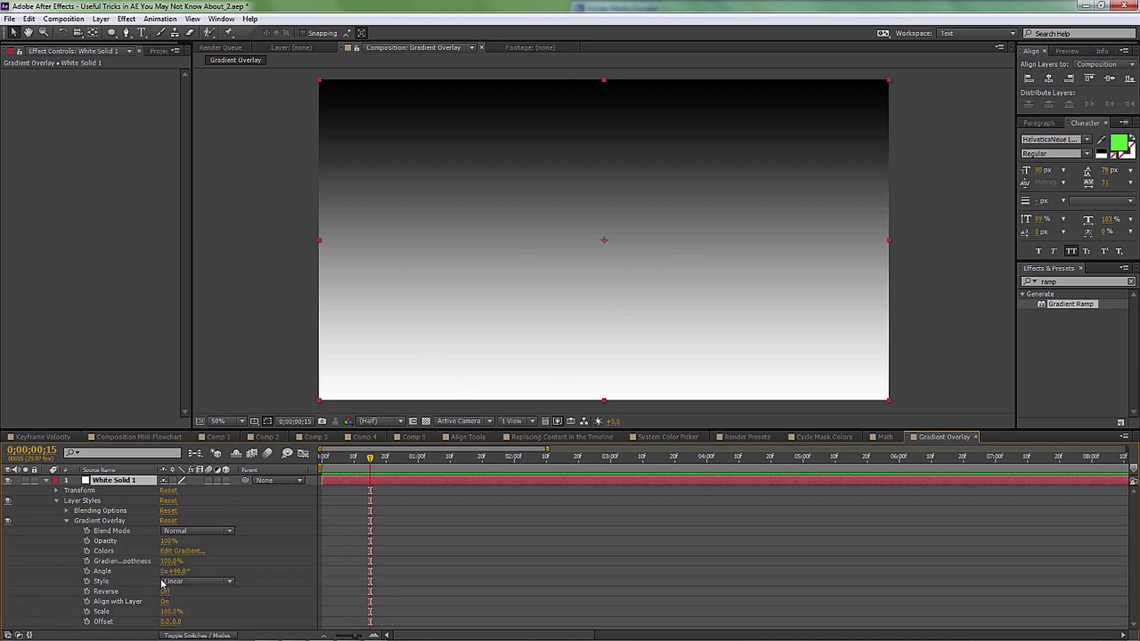
# Recolor the overlay gradient's white end pinkish red, and add a purple stop near the middle and a blue 00539A stop at 71.5%.
pyautogui.click(169, 552)
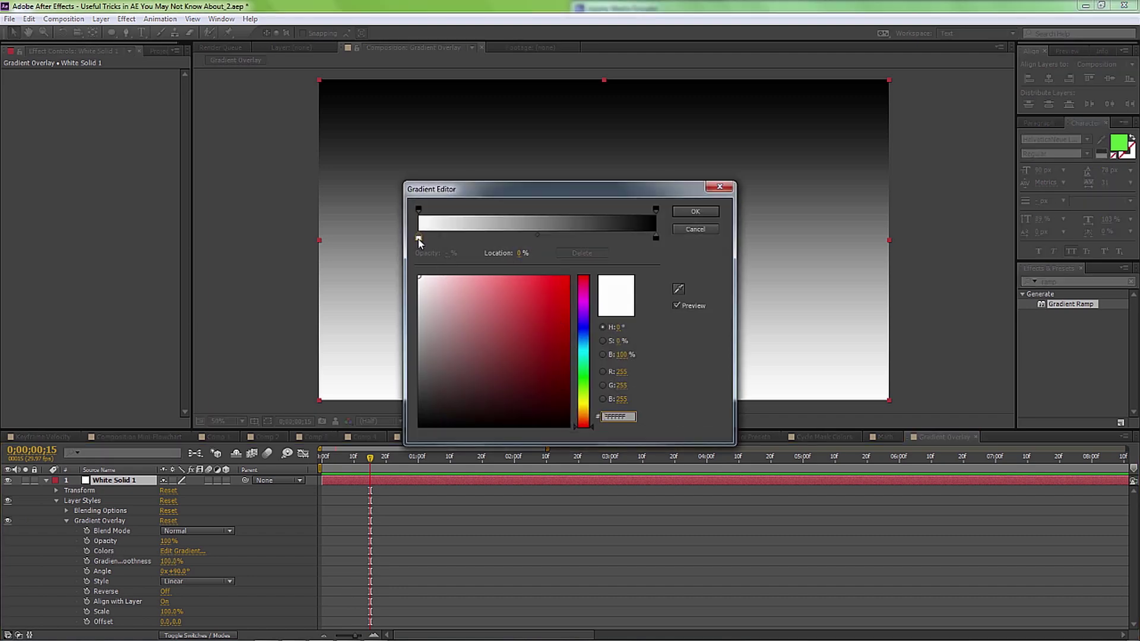
pyautogui.moveTo(506, 294); pyautogui.dragTo(532, 238)
pyautogui.moveTo(584, 300); pyautogui.dragTo(569, 337)
pyautogui.click(588, 237)
pyautogui.click(585, 339)
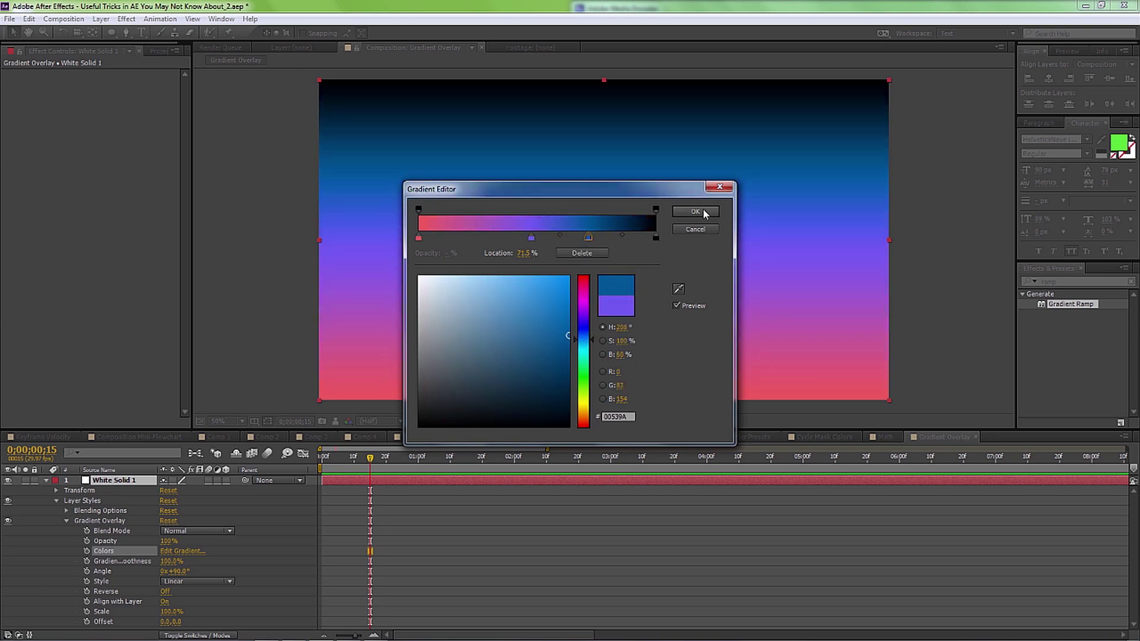
pyautogui.click(696, 212)
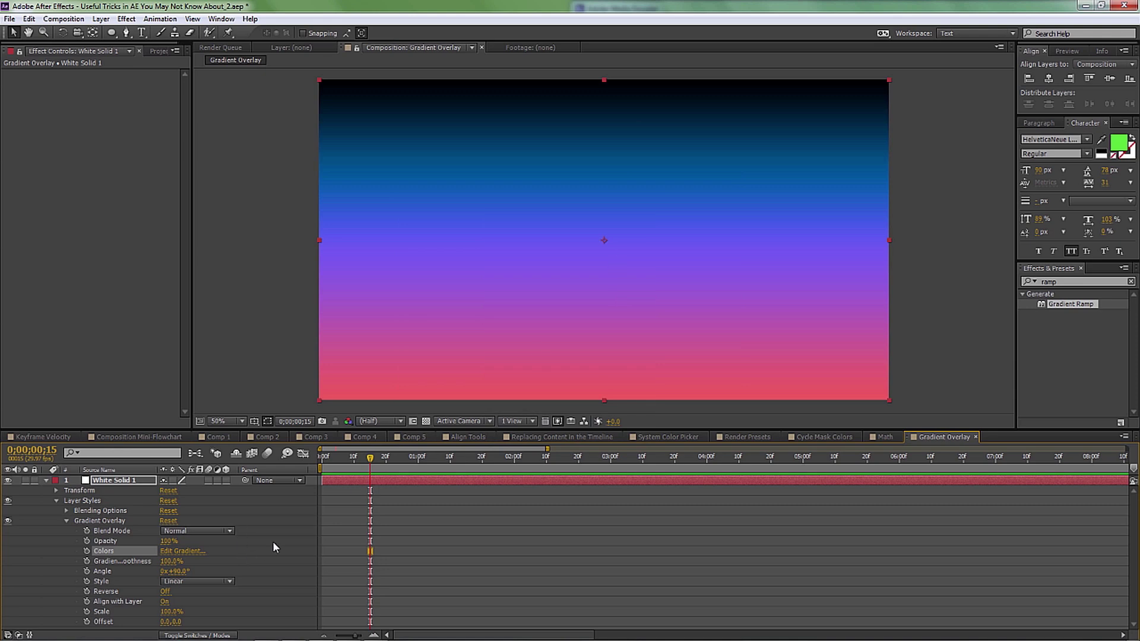
# Change the Gradient Overlay's style to Radial and try the remaining gradient styles one after another.
pyautogui.click(200, 577)
pyautogui.click(231, 529)
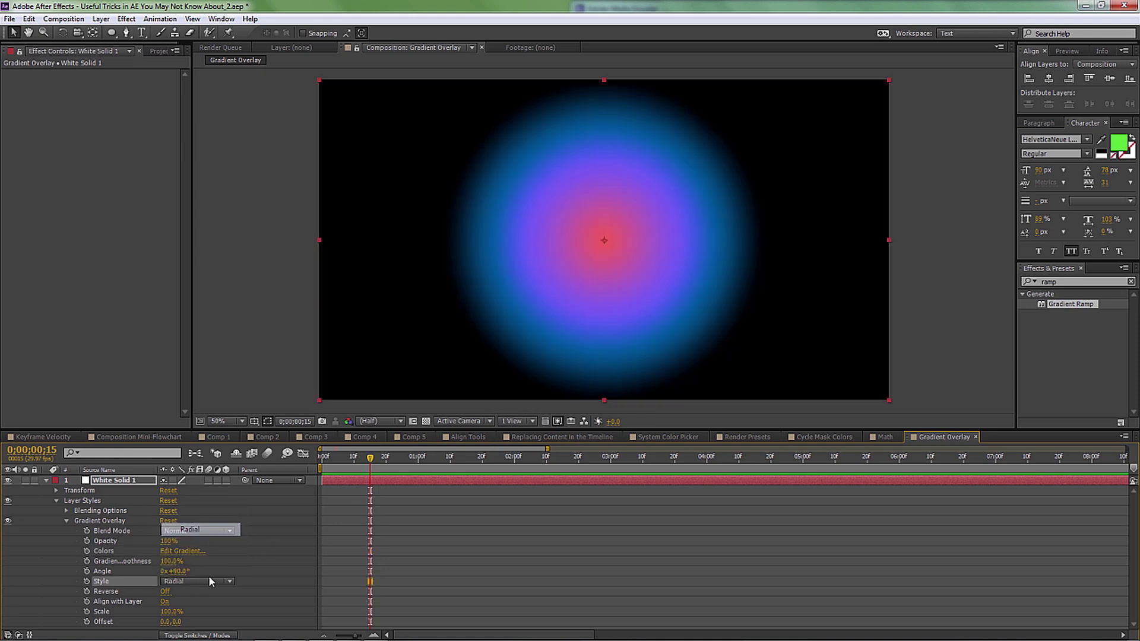
pyautogui.click(208, 580)
pyautogui.click(213, 543)
pyautogui.click(210, 580)
pyautogui.click(217, 556)
pyautogui.click(212, 579)
pyautogui.click(221, 568)
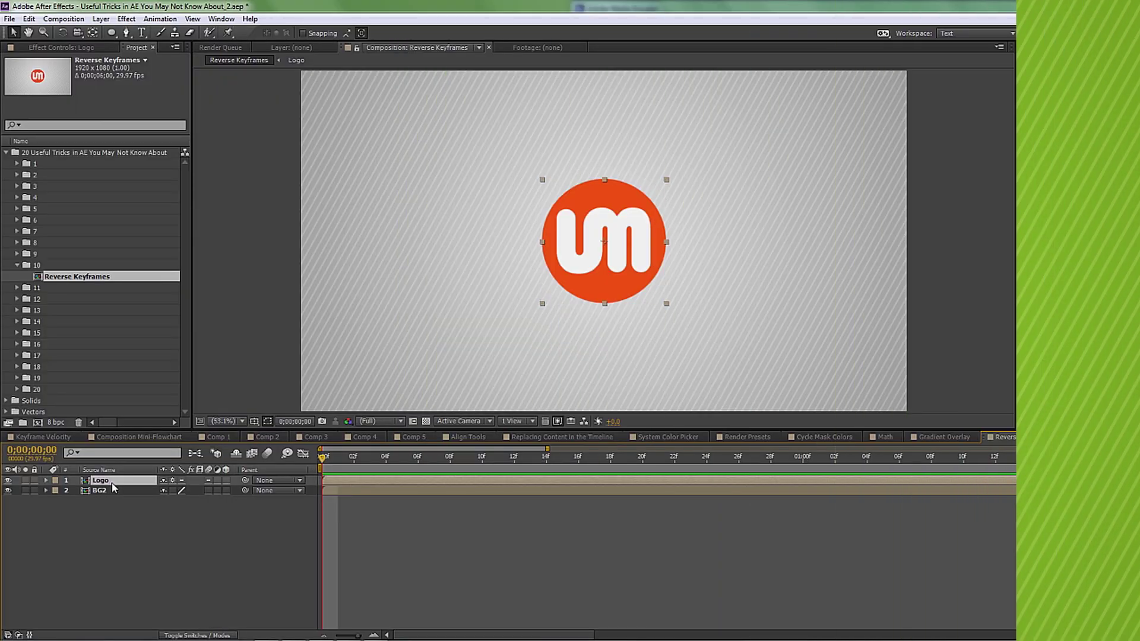
# Animate the Logo layer's Position along a curved path with keyframes at frames 0, 3, 6, 13 and 24.
pyautogui.press('p')
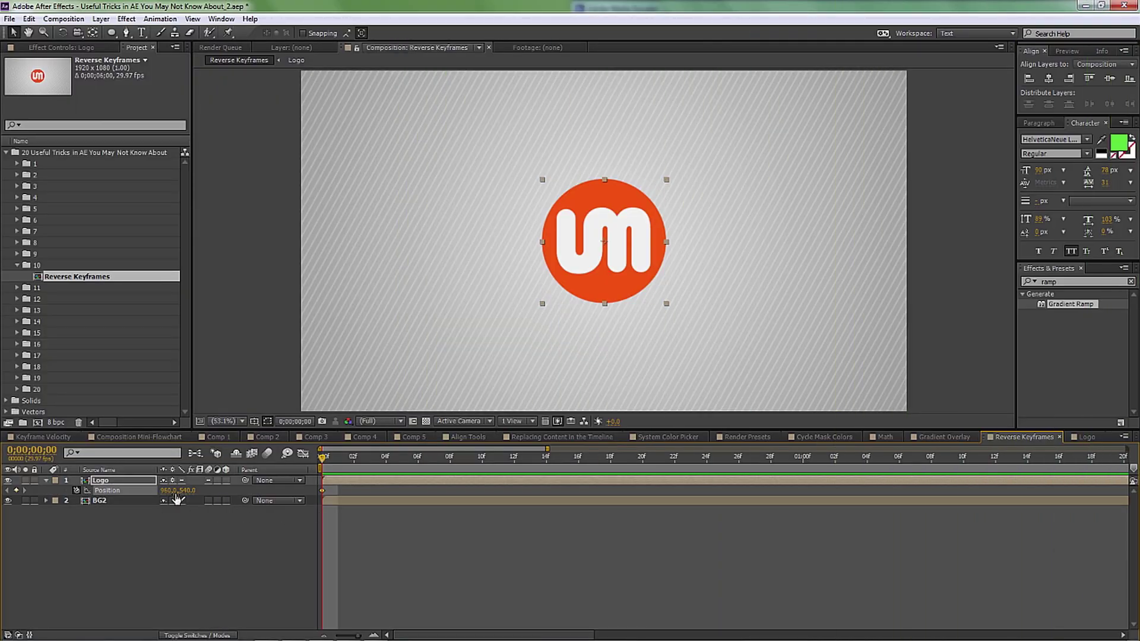
pyautogui.click(367, 468)
pyautogui.moveTo(595, 284); pyautogui.dragTo(647, 163)
pyautogui.click(423, 468)
pyautogui.click(530, 468)
pyautogui.click(706, 468)
pyautogui.moveTo(528, 174); pyautogui.dragTo(546, 165)
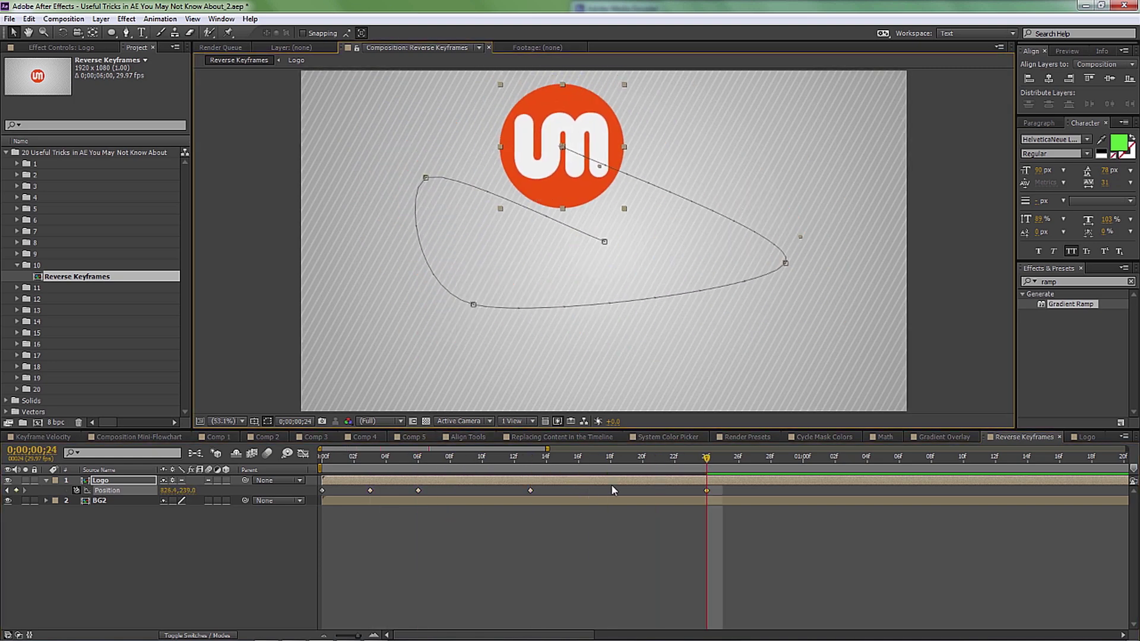
# Set the influence of the Logo's last Position keyframe at frame 24 to 100 in its keyframe velocity.
pyautogui.rightClick(707, 491)
pyautogui.click(772, 469)
pyautogui.click(475, 294)
pyautogui.write('100')
pyautogui.press('Return')
# Try to reverse the Logo's Position keyframes by hand by moving the last keyframe to frame 10.
pyautogui.moveTo(548, 515); pyautogui.dragTo(315, 488)
pyautogui.keyDown('ctrl'); pyautogui.click(323, 490); pyautogui.keyUp('ctrl')
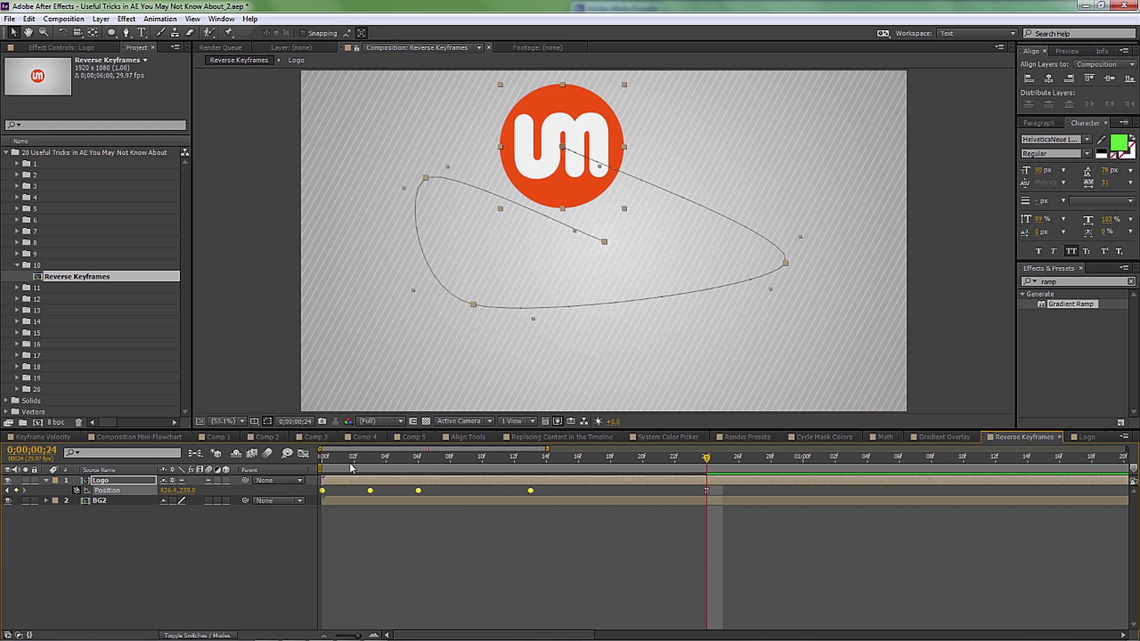
pyautogui.press('KP_0')
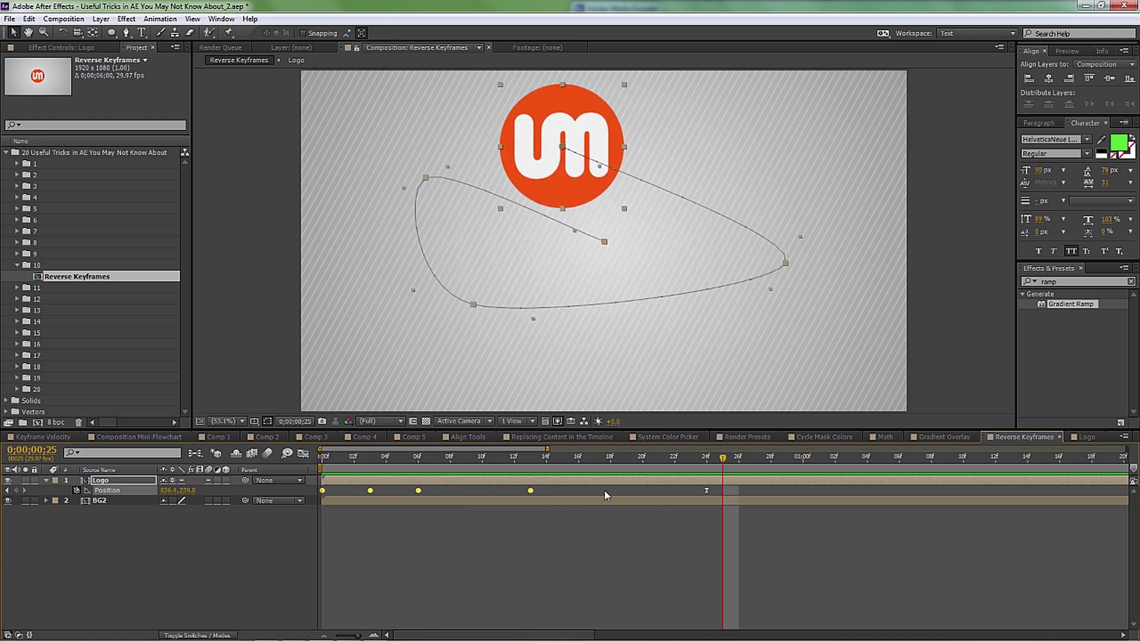
pyautogui.moveTo(734, 494); pyautogui.dragTo(306, 523)
pyautogui.click(707, 491)
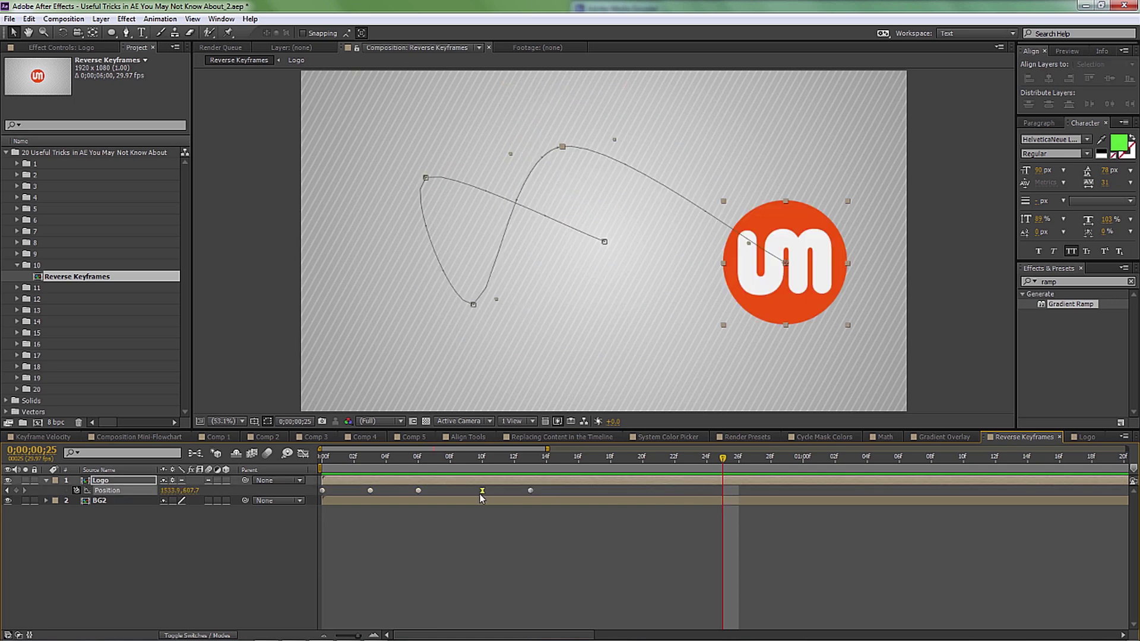
# Time-reverse all of the Logo's Position keyframes and scrub through the animation.
pyautogui.moveTo(707, 502); pyautogui.dragTo(318, 488)
pyautogui.rightClick(324, 491)
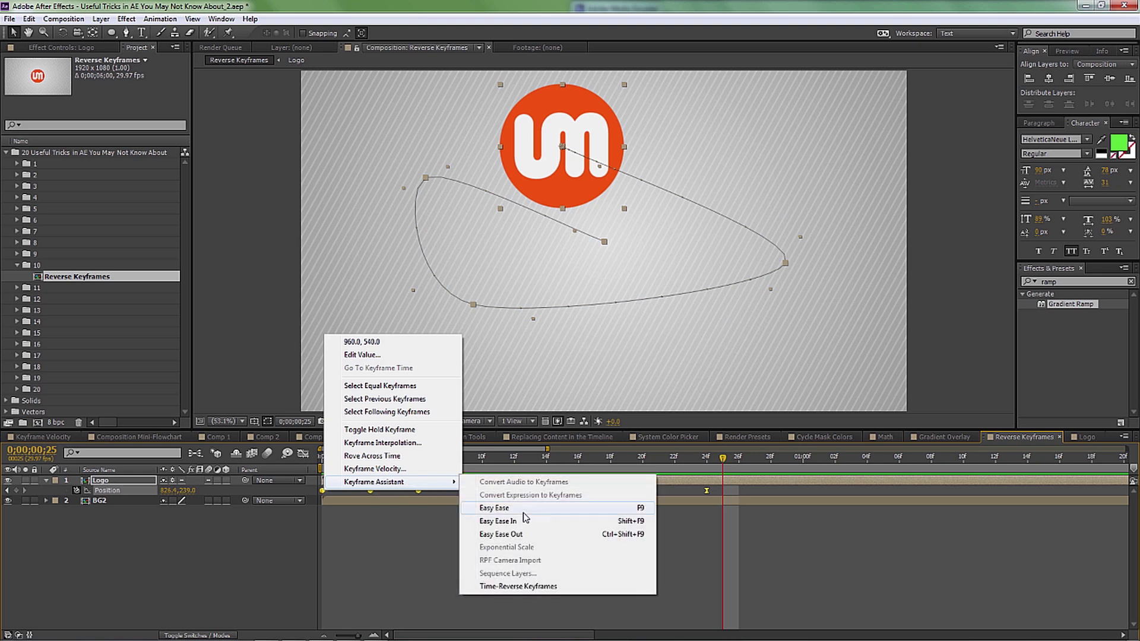
pyautogui.click(532, 587)
pyautogui.moveTo(462, 469); pyautogui.dragTo(659, 469)
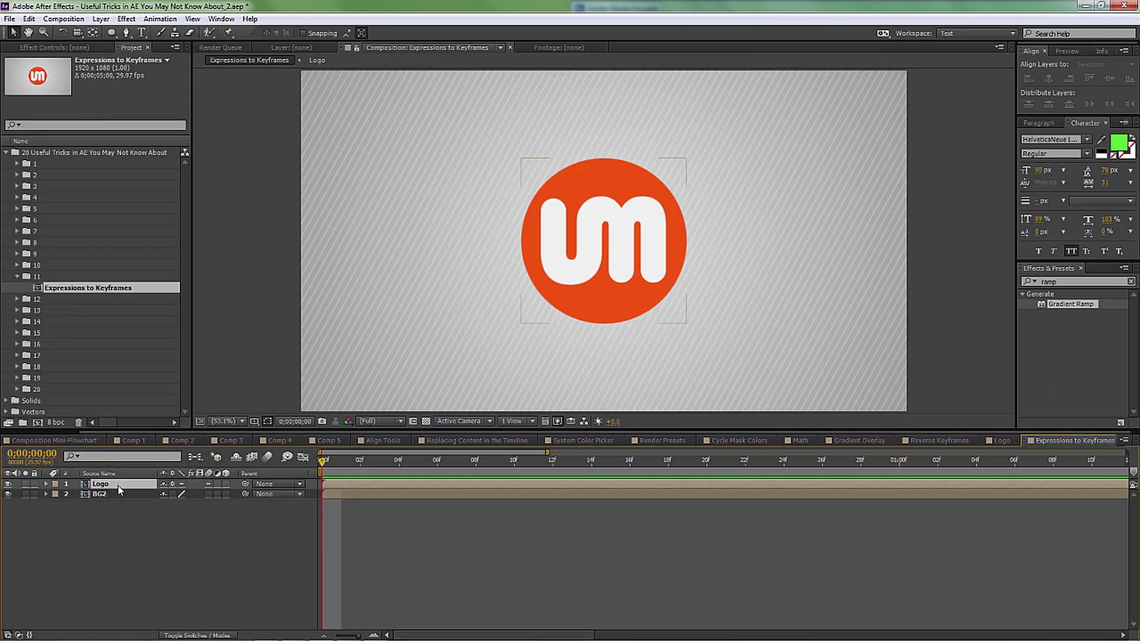
# Add the expression wiggle(5, 400) to the Logo's Position in the Expressions to Keyframes composition and preview it.
pyautogui.click(120, 485)
pyautogui.press('p')
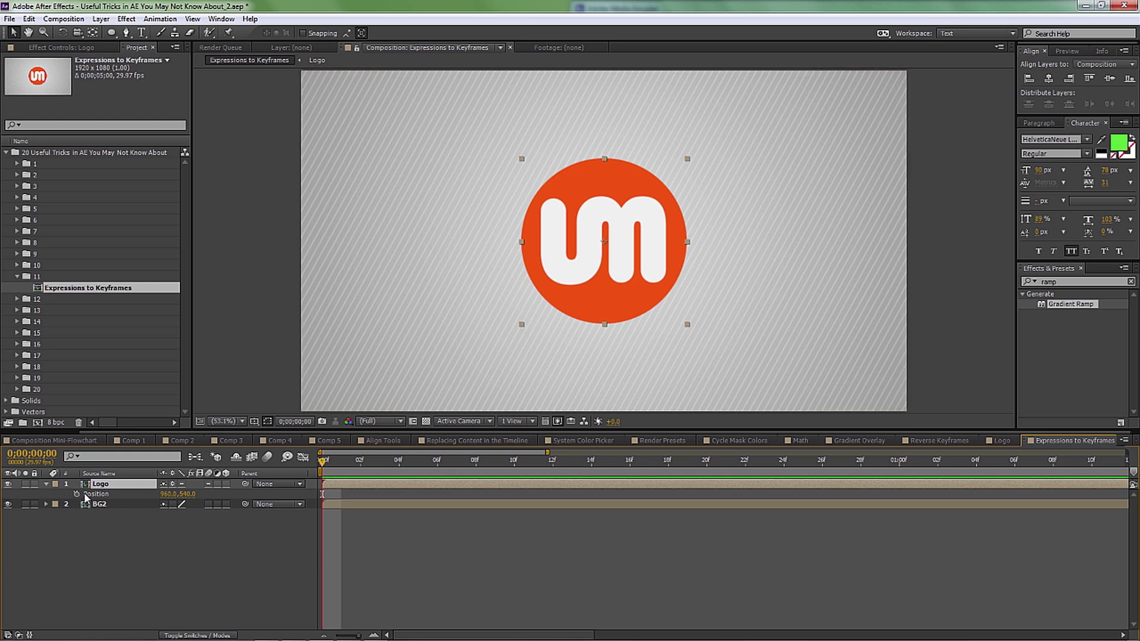
pyautogui.keyDown('alt'); pyautogui.click(77, 494); pyautogui.keyUp('alt')
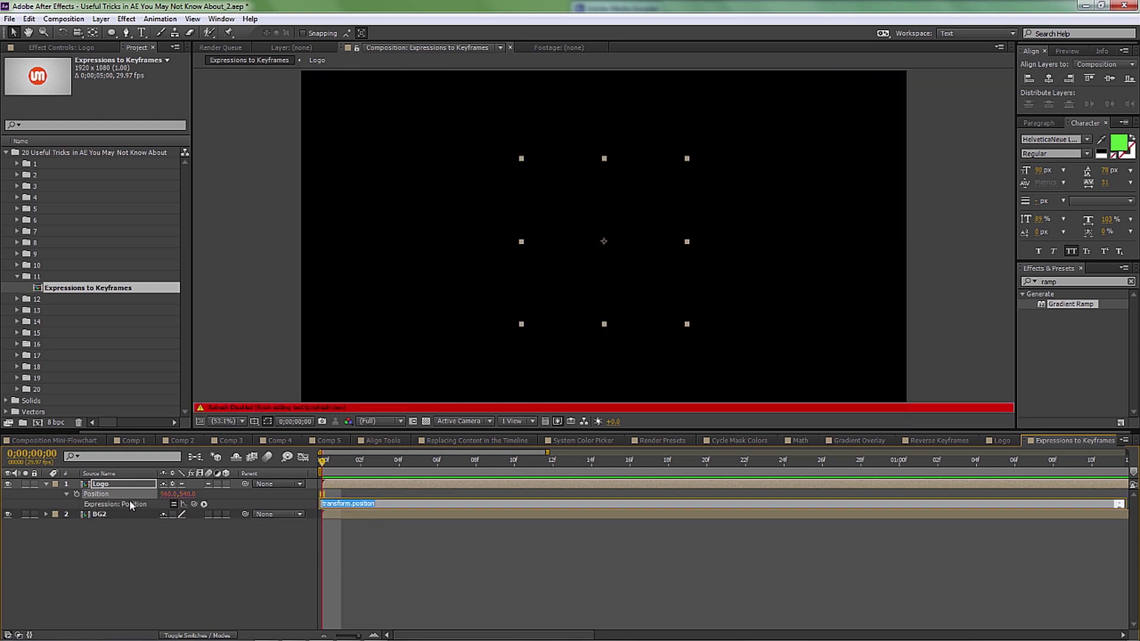
pyautogui.write('wig')
pyautogui.click(169, 565)
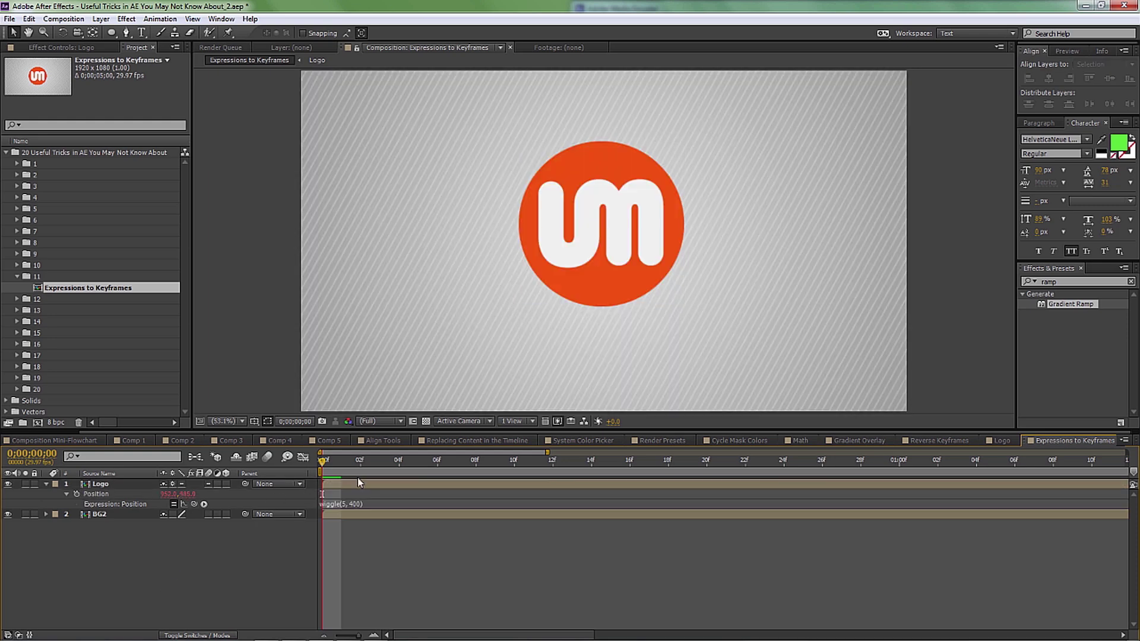
pyautogui.press('KP_0')
pyautogui.press('space')
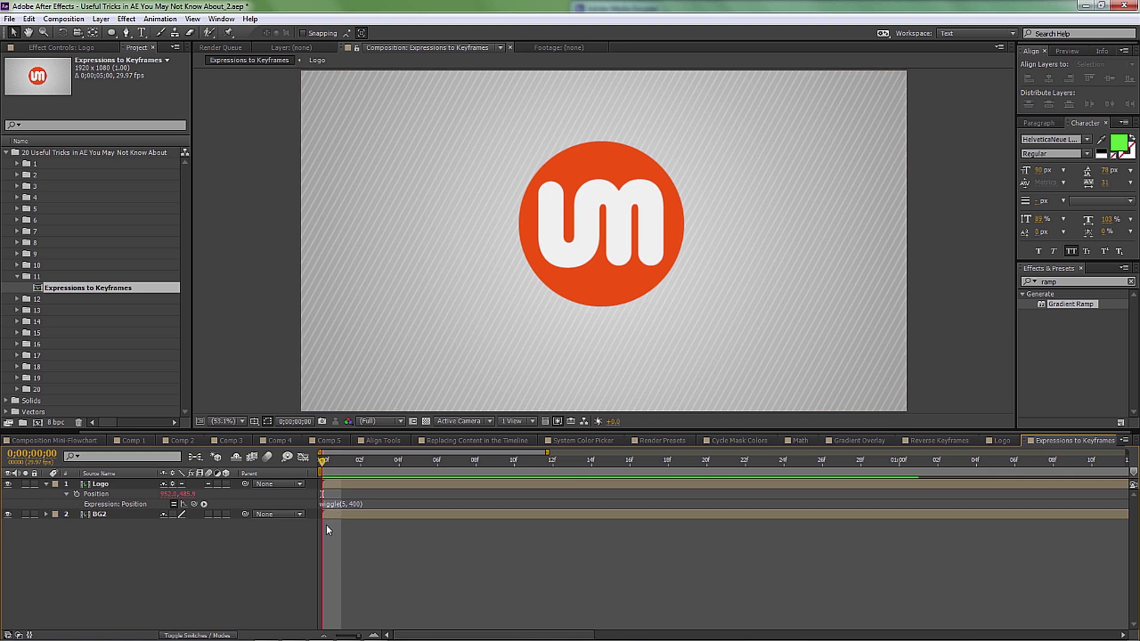
# Convert the Logo's Position wiggle expression to keyframes with a Position keyframe set at frame 0, and play the animation.
pyautogui.click(96, 494)
pyautogui.click(76, 495)
pyautogui.rightClick(323, 494)
pyautogui.moveTo(423, 488)
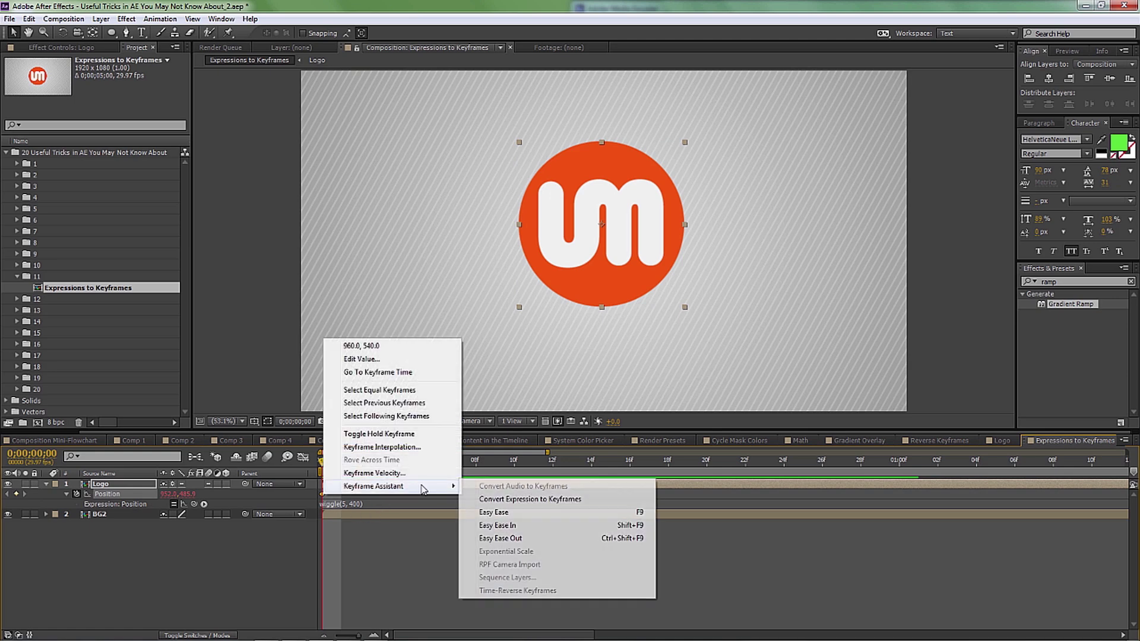
pyautogui.click(562, 501)
pyautogui.press('space')
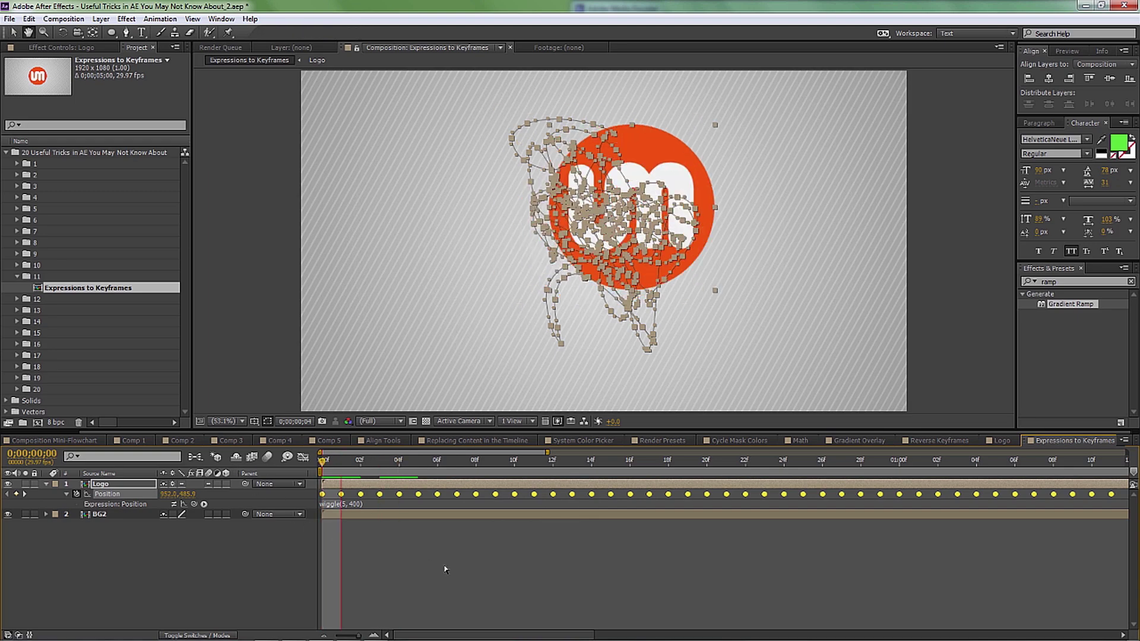
# Remove the wiggle expression from the Logo's Position and play back the converted keyframes.
pyautogui.click(352, 539)
pyautogui.click(341, 503)
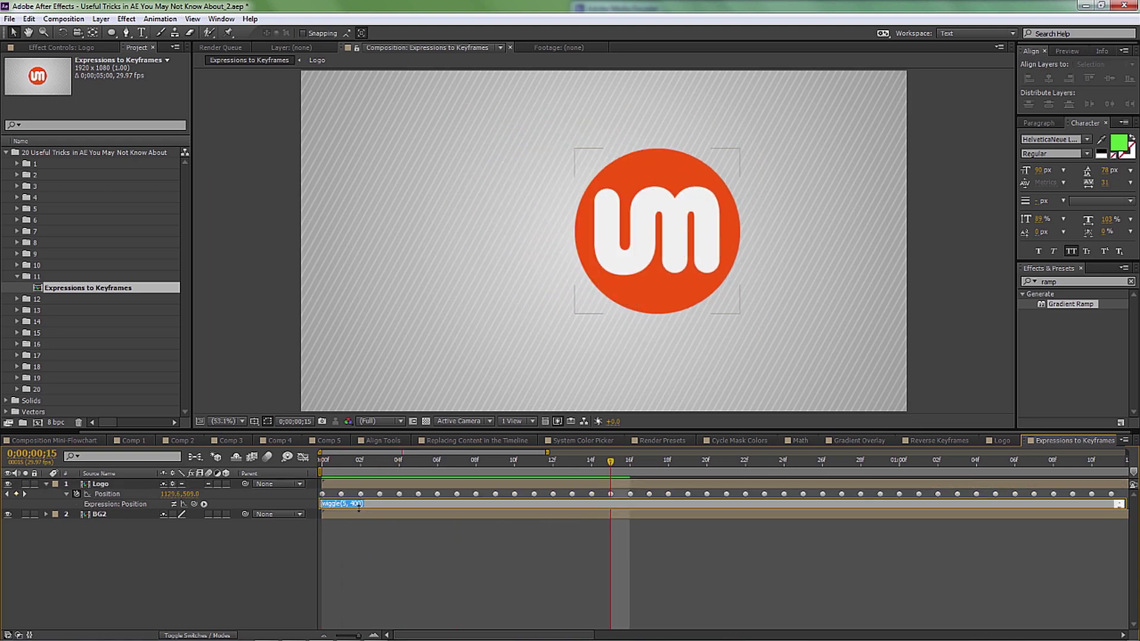
pyautogui.press('BackSpace')
pyautogui.click(292, 553)
pyautogui.press('space')
pyautogui.press('space')
pyautogui.click(571, 494)
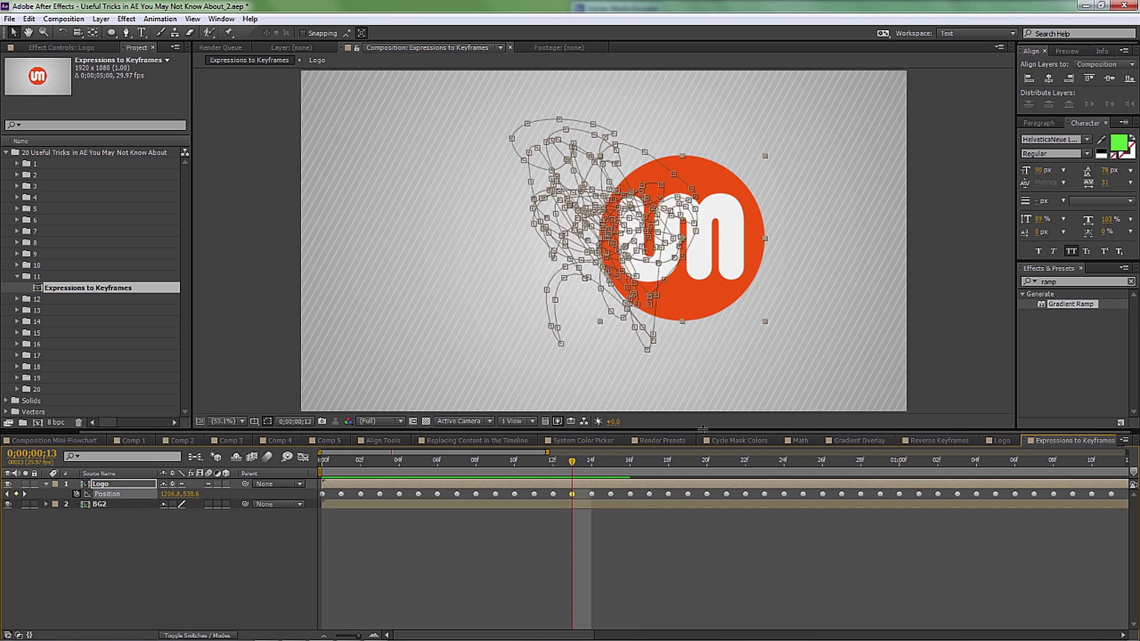
pyautogui.moveTo(455, 473); pyautogui.dragTo(298, 470)
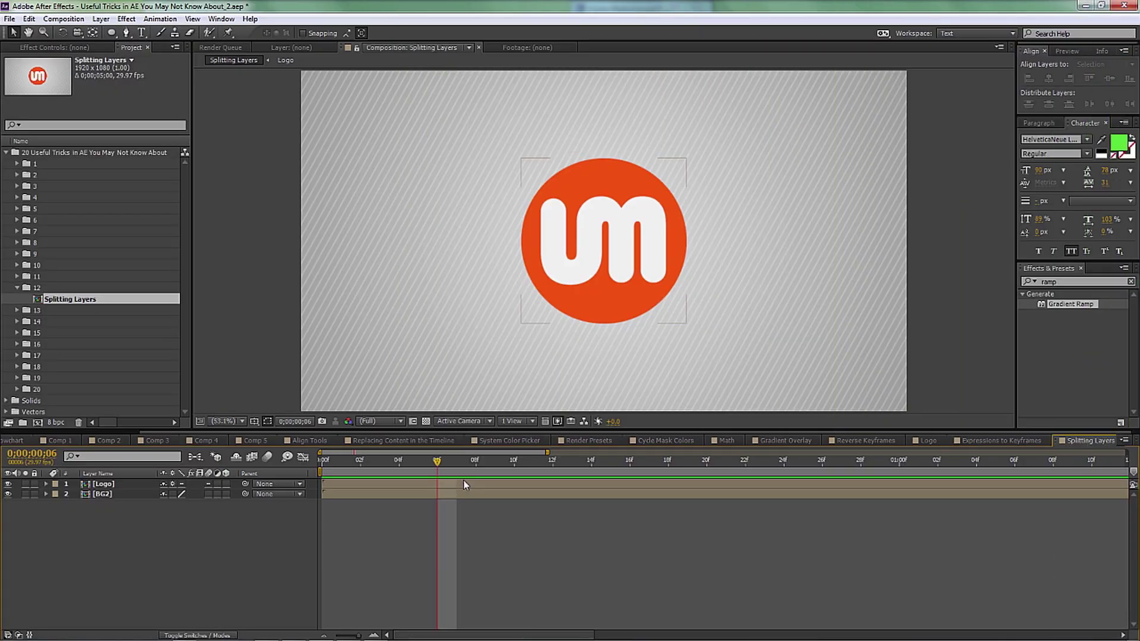
# Split the Logo layer at frame 6 in the Splitting Layers composition.
pyautogui.click(457, 487)
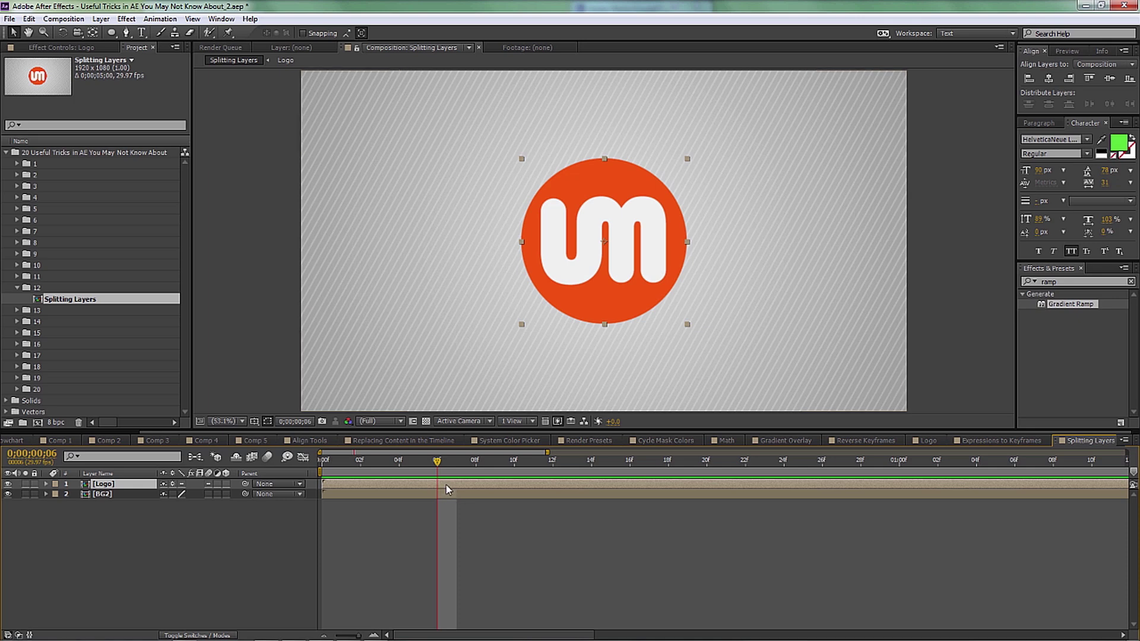
pyautogui.hotkey('ctrl', 'd')
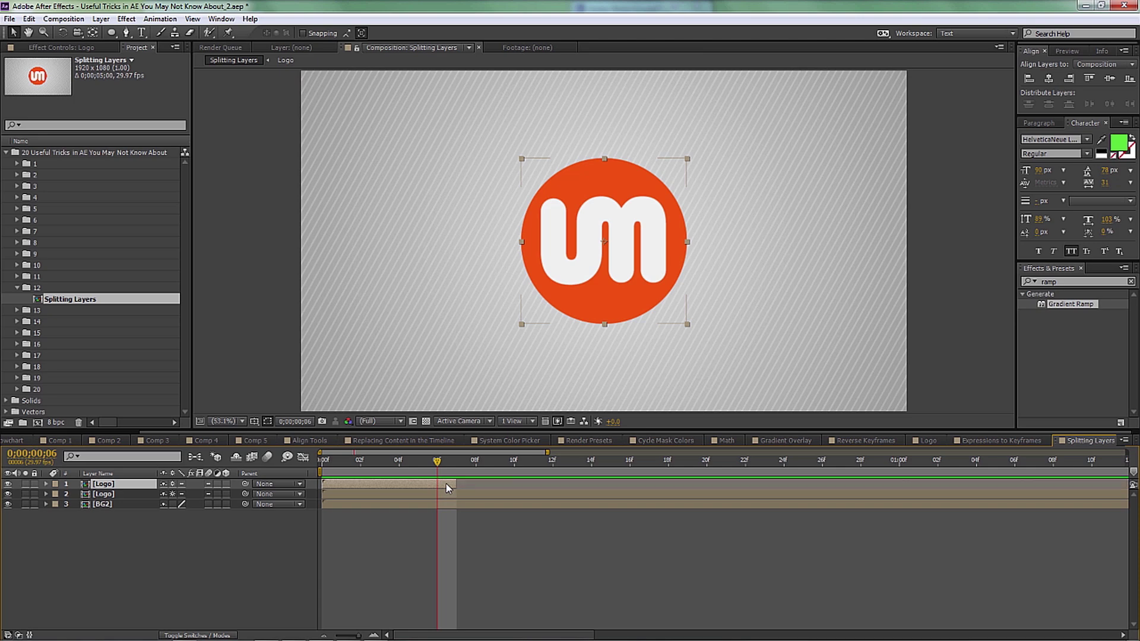
pyautogui.hotkey('ctrl', 'z')
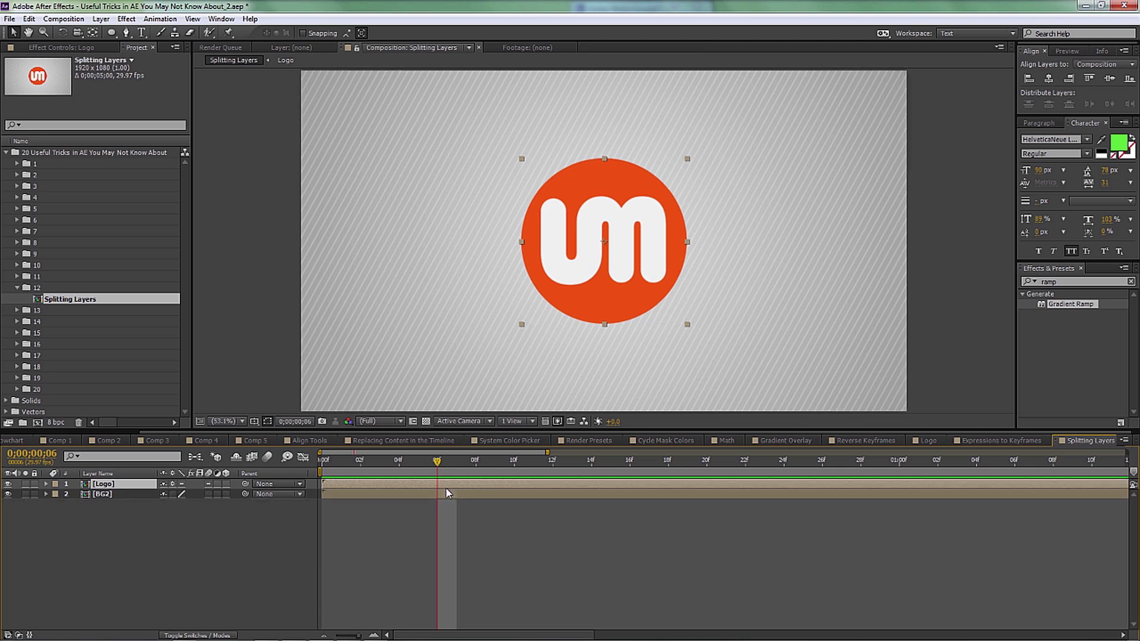
pyautogui.hotkey('ctrl', 'shift', 'd')
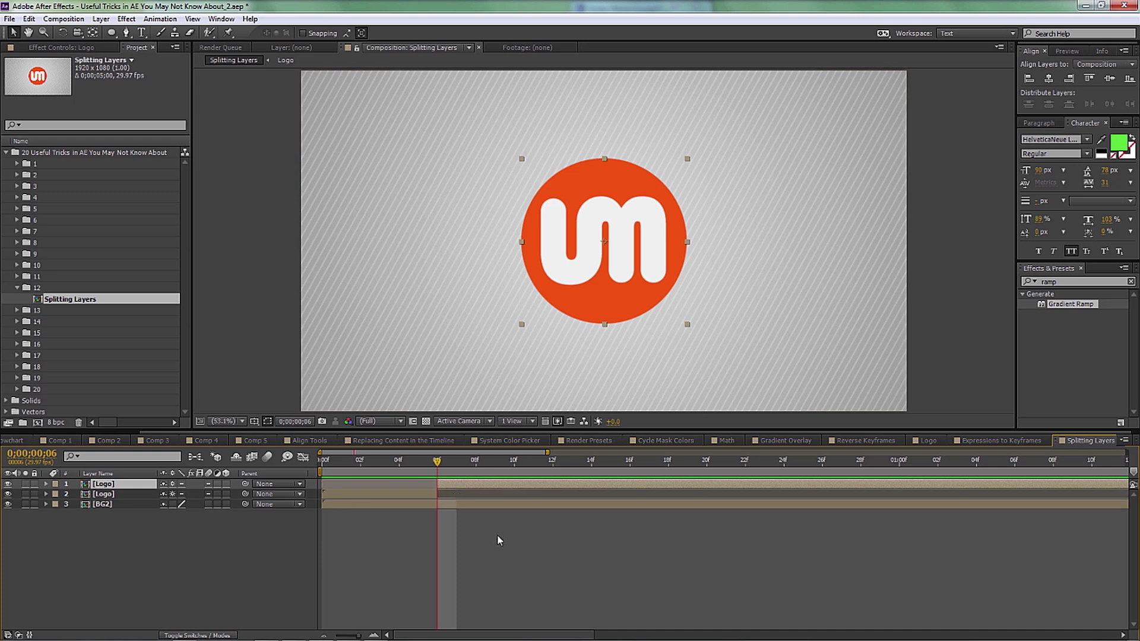
# Split the remaining part of the Logo layer three more times, advancing 4, 7 and 7 frames between the cuts.
pyautogui.press('pagedown')
pyautogui.press('pagedown')
pyautogui.press('pagedown')
pyautogui.press('pagedown')
pyautogui.hotkey('ctrl', 'shift', 'd')
pyautogui.press('pagedown')
pyautogui.press('pagedown')
pyautogui.press('pagedown')
pyautogui.press('pagedown')
pyautogui.press('pagedown')
pyautogui.press('pagedown')
pyautogui.press('pagedown')
pyautogui.hotkey('ctrl', 'shift', 'd')
pyautogui.press('pagedown')
pyautogui.press('pagedown')
pyautogui.press('pagedown')
pyautogui.press('pagedown')
pyautogui.press('pagedown')
pyautogui.press('pagedown')
pyautogui.press('pagedown')
pyautogui.hotkey('ctrl', 'shift', 'd')
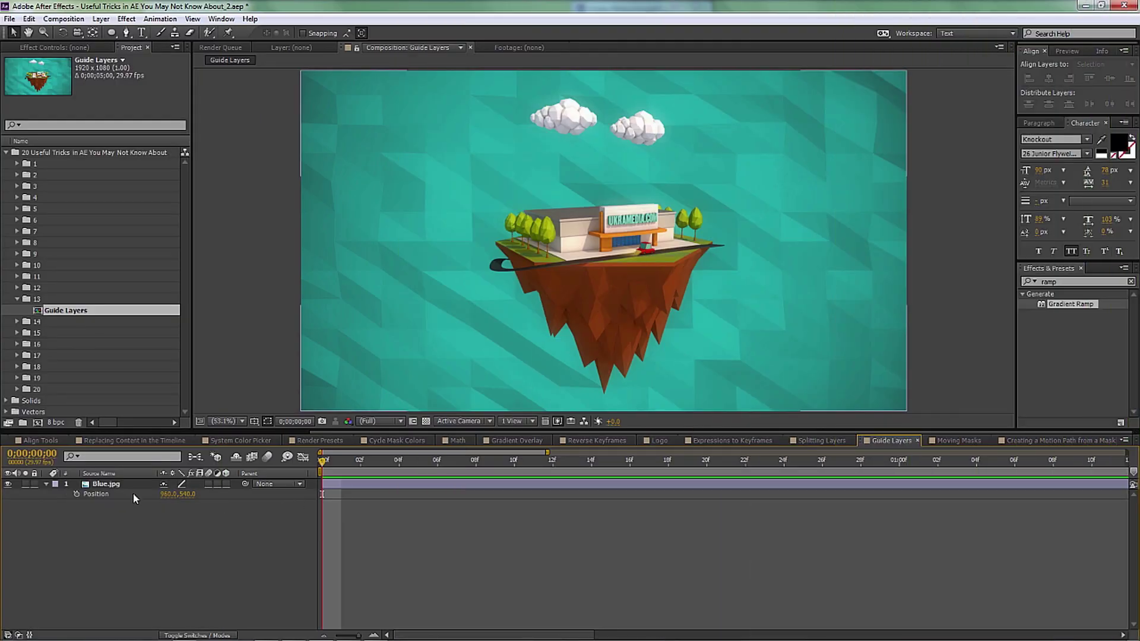
pyautogui.click(104, 485)
pyautogui.rightClick(103, 485)
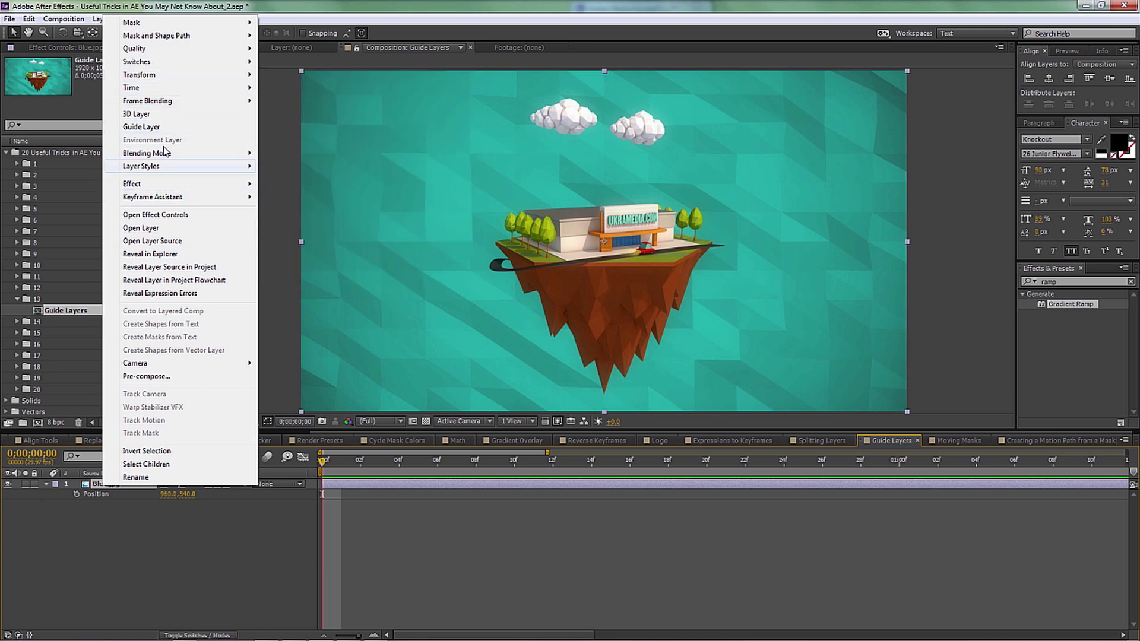
pyautogui.click(178, 542)
pyautogui.click(176, 540)
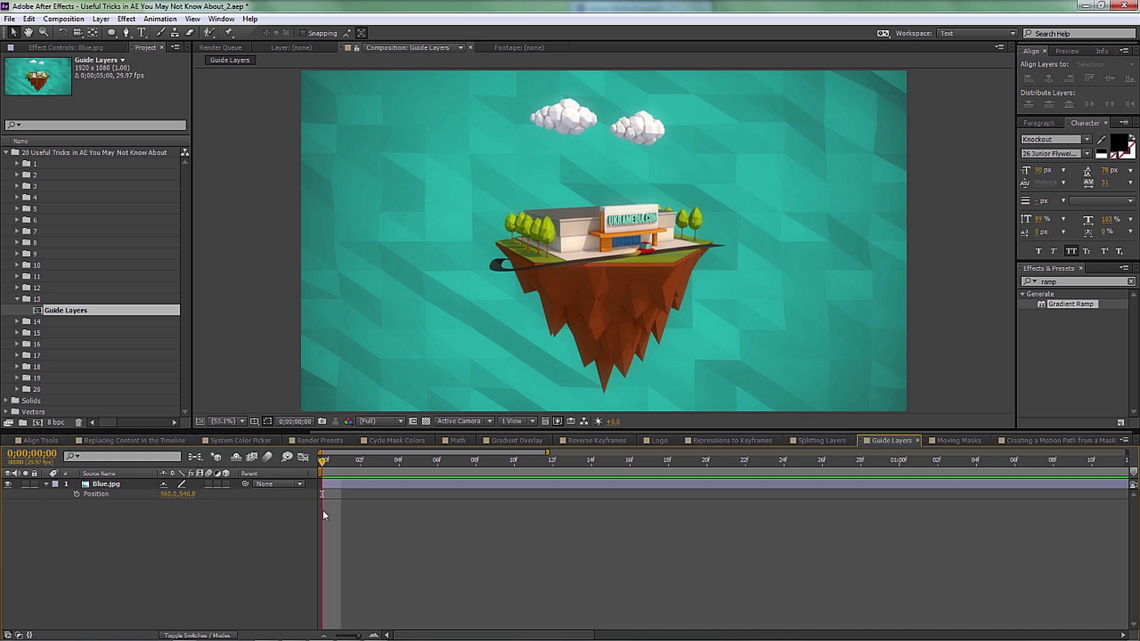
# Draw a green pentagon shape left of the clouds and place the text CHANGE THE BG TO WHITE above the island's right side.
pyautogui.moveTo(111, 33); pyautogui.dragTo(196, 67)
pyautogui.moveTo(403, 159); pyautogui.dragTo(404, 115)
pyautogui.hotkey('ctrl', 't')
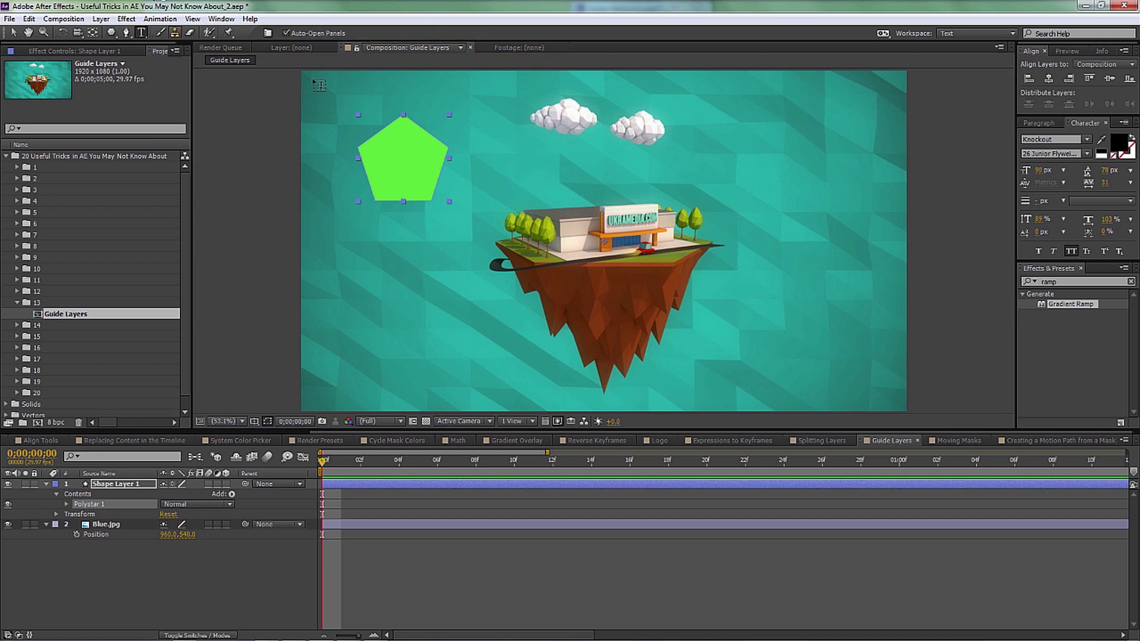
pyautogui.click(720, 127)
pyautogui.write('CHANGE THE BG TO E')
pyautogui.press('BackSpace')
pyautogui.press('BackSpace')
pyautogui.write('WHITE')
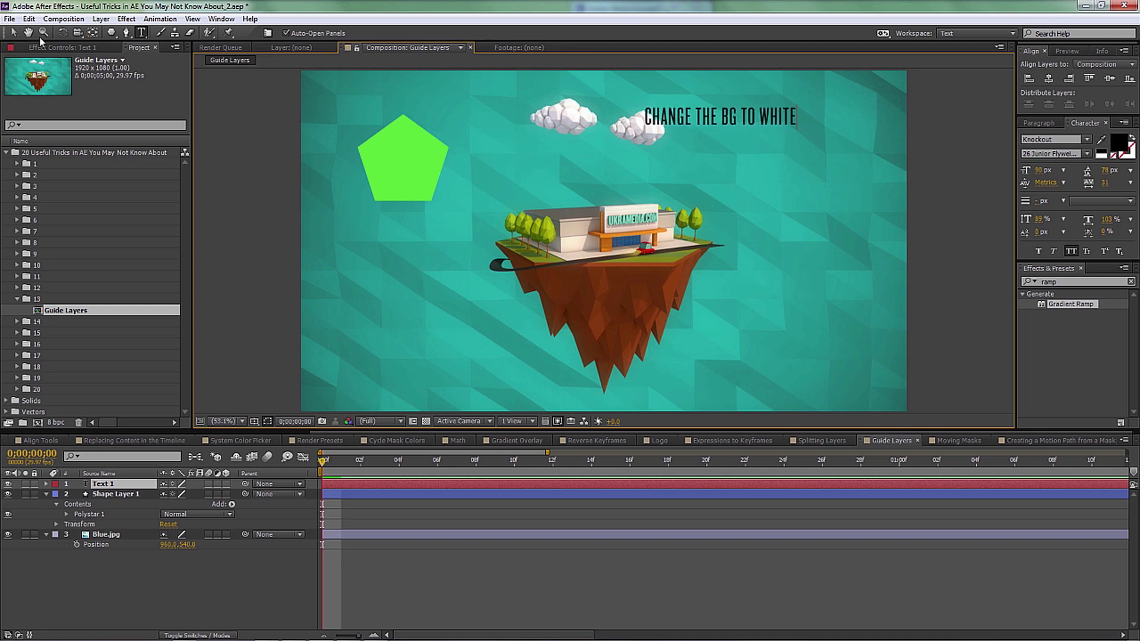
pyautogui.click(13, 32)
pyautogui.moveTo(650, 118); pyautogui.dragTo(676, 173)
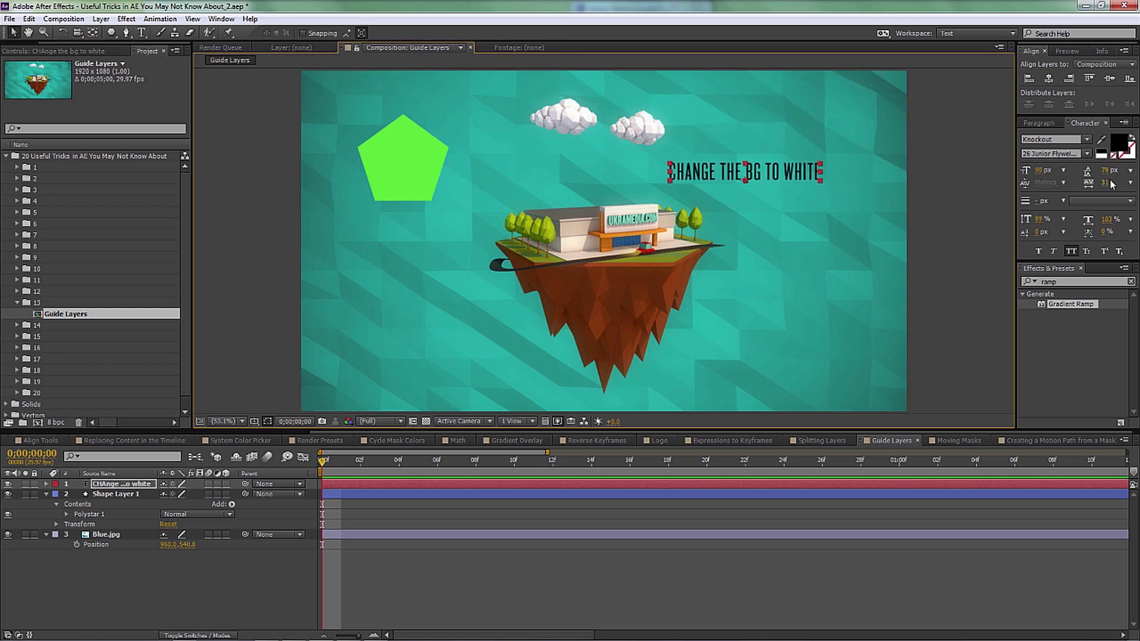
# Turn the text layer and Shape Layer 1 into guide layers.
pyautogui.click(436, 181)
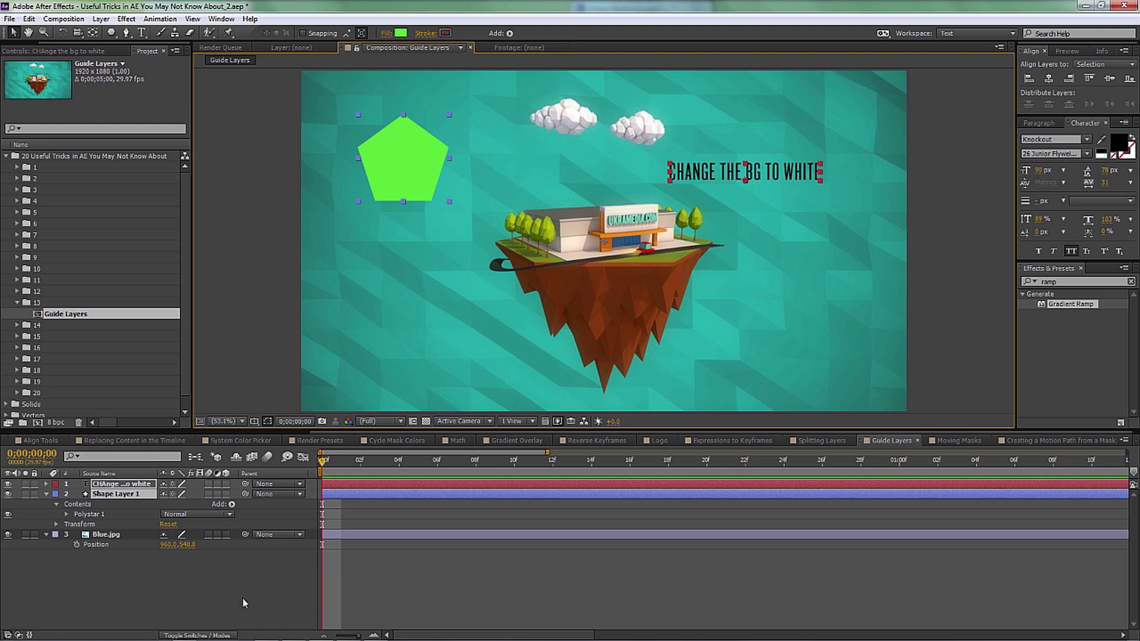
pyautogui.click(216, 572)
pyautogui.click(130, 495)
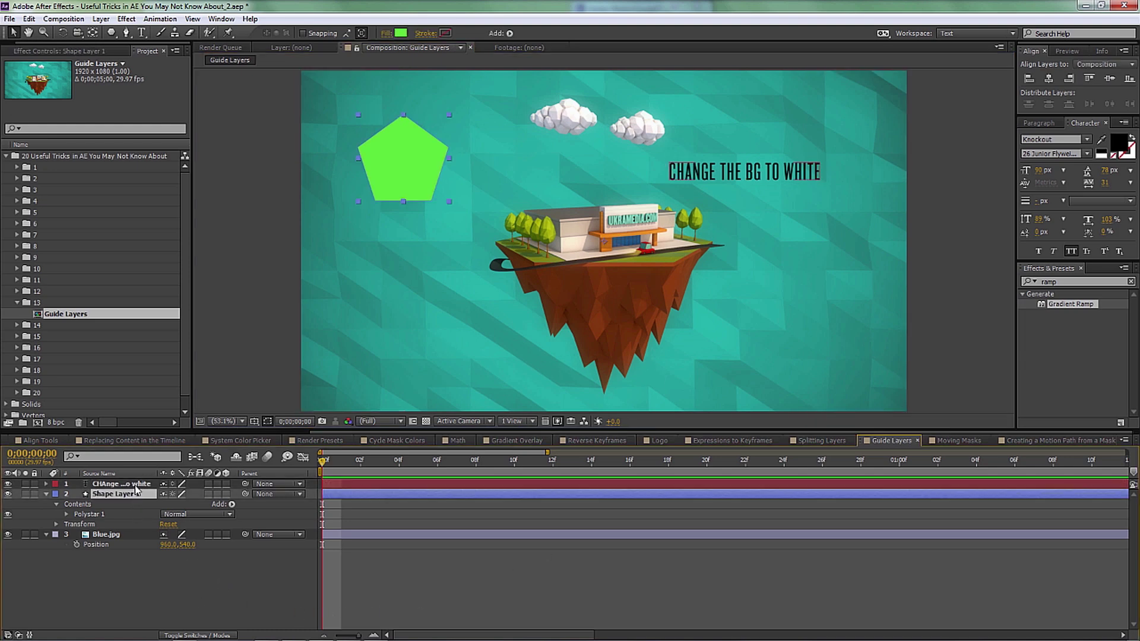
pyautogui.keyDown('shift'); pyautogui.click(134, 484); pyautogui.keyUp('shift')
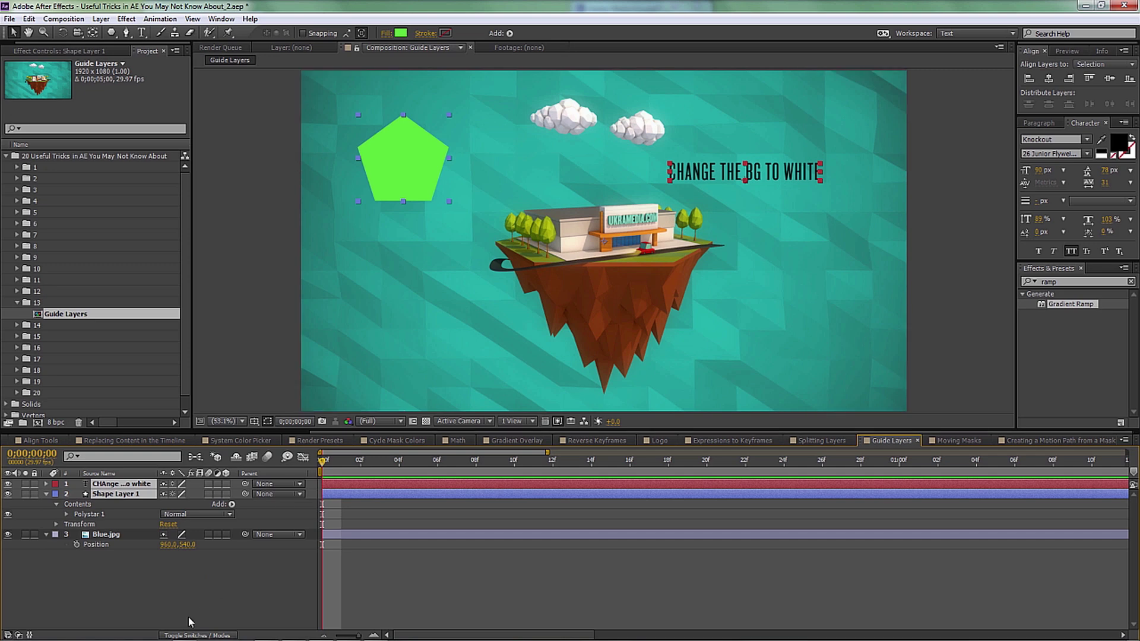
pyautogui.click(145, 554)
pyautogui.click(115, 494)
pyautogui.keyDown('shift'); pyautogui.click(125, 485); pyautogui.keyUp('shift')
pyautogui.rightClick(133, 497)
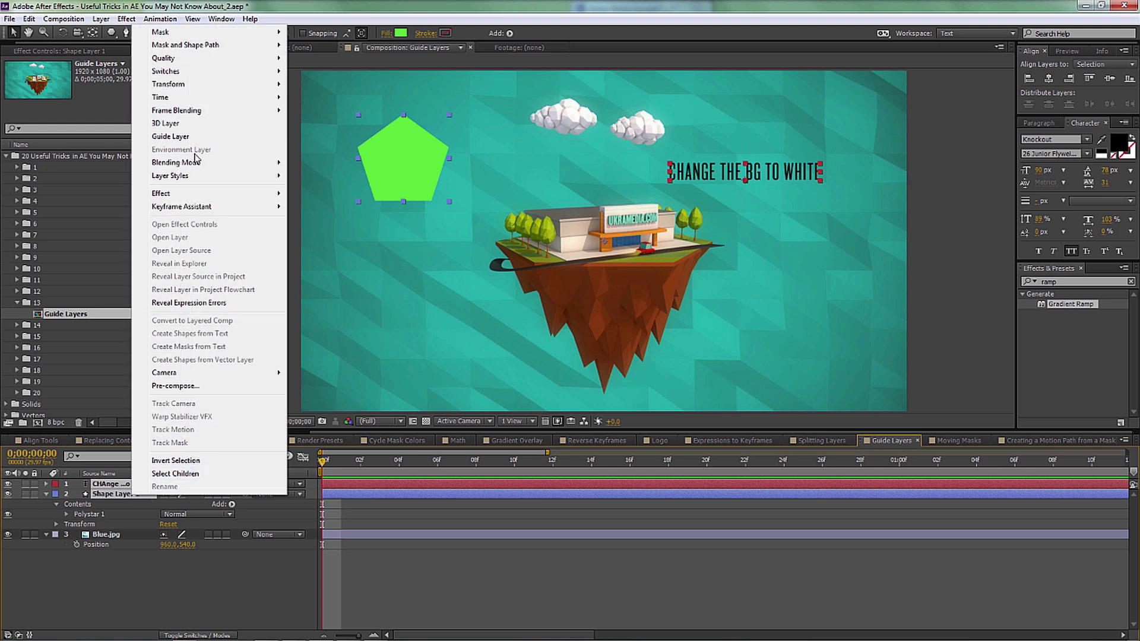
pyautogui.click(181, 137)
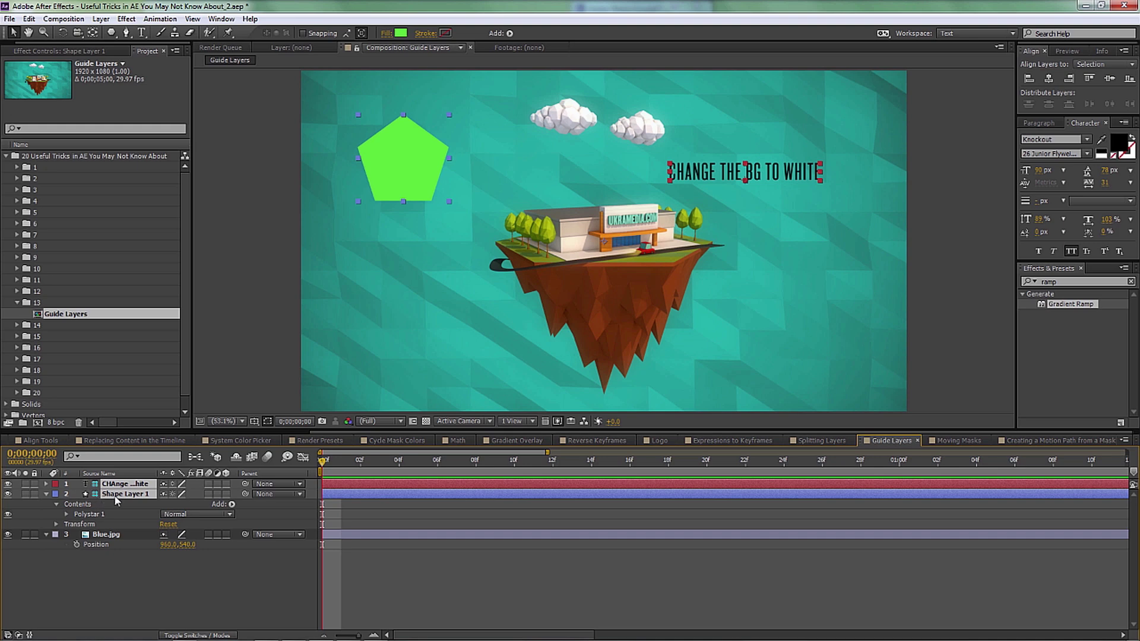
pyautogui.click(225, 579)
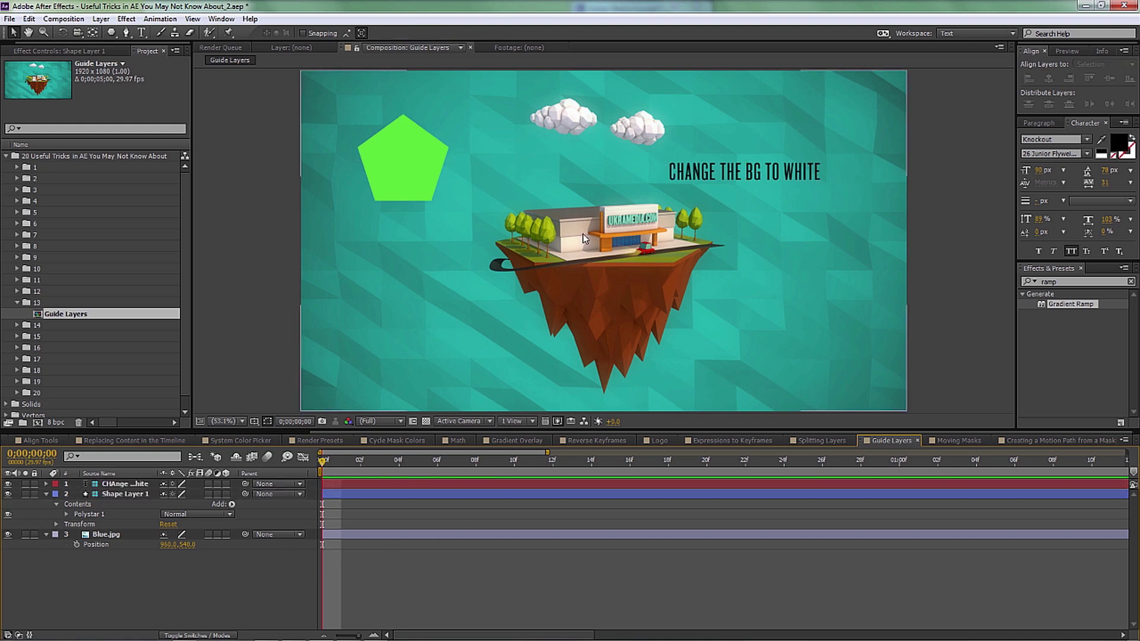
pyautogui.click(117, 487)
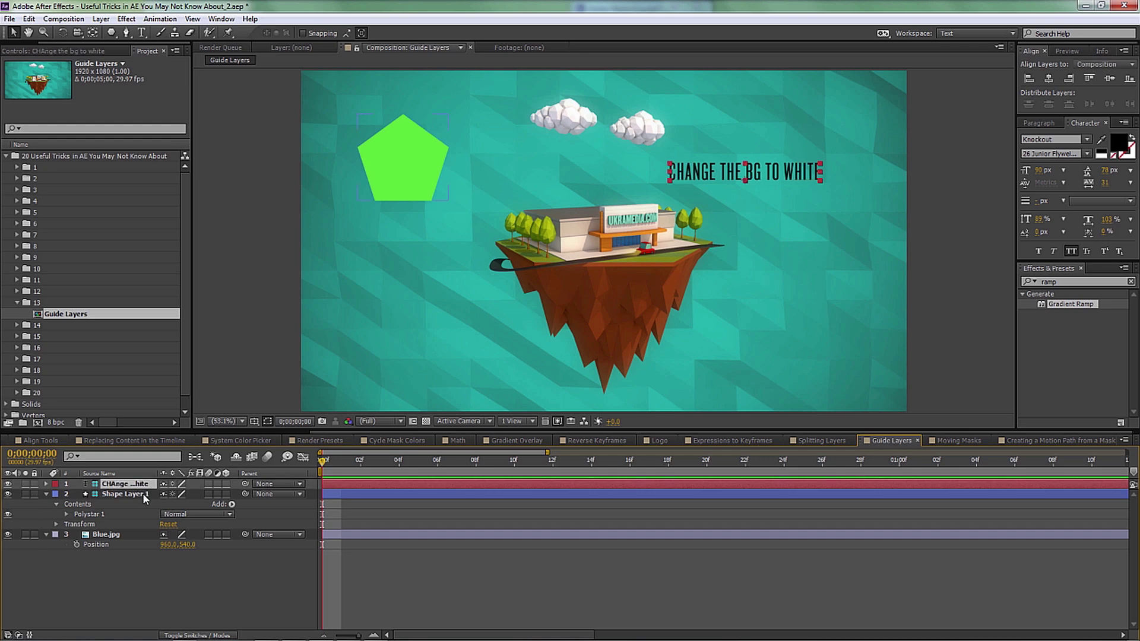
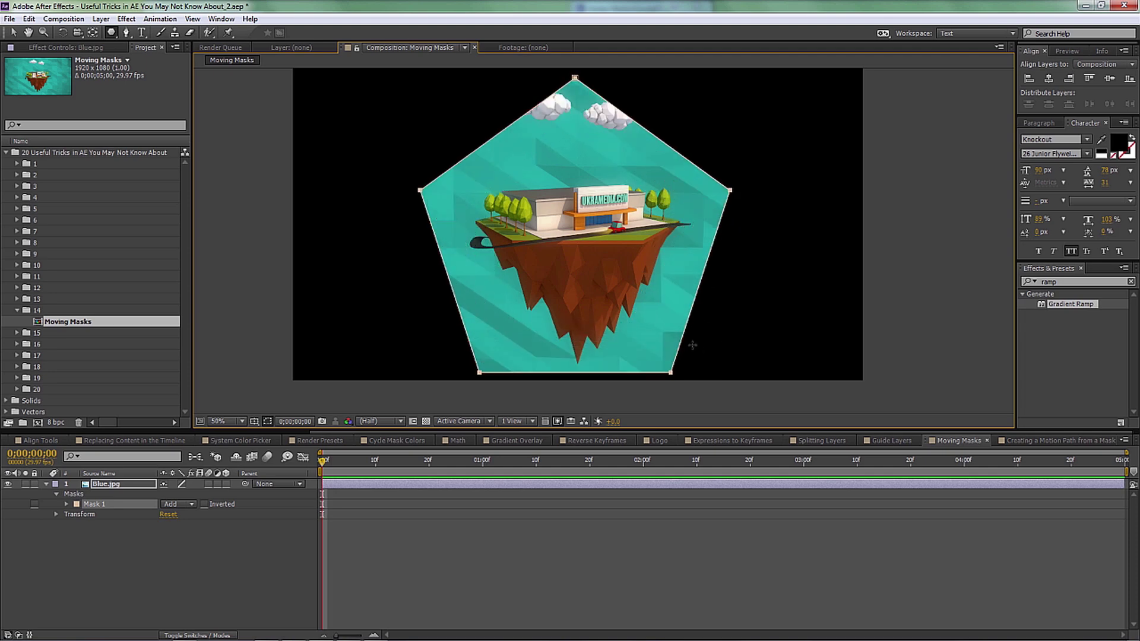
# Draw a pentagon mask on Blue.jpg in the Moving Masks composition, resizing and repositioning it while drawing, and delete the mask.
pyautogui.moveTo(692, 350); pyautogui.dragTo(656, 345)
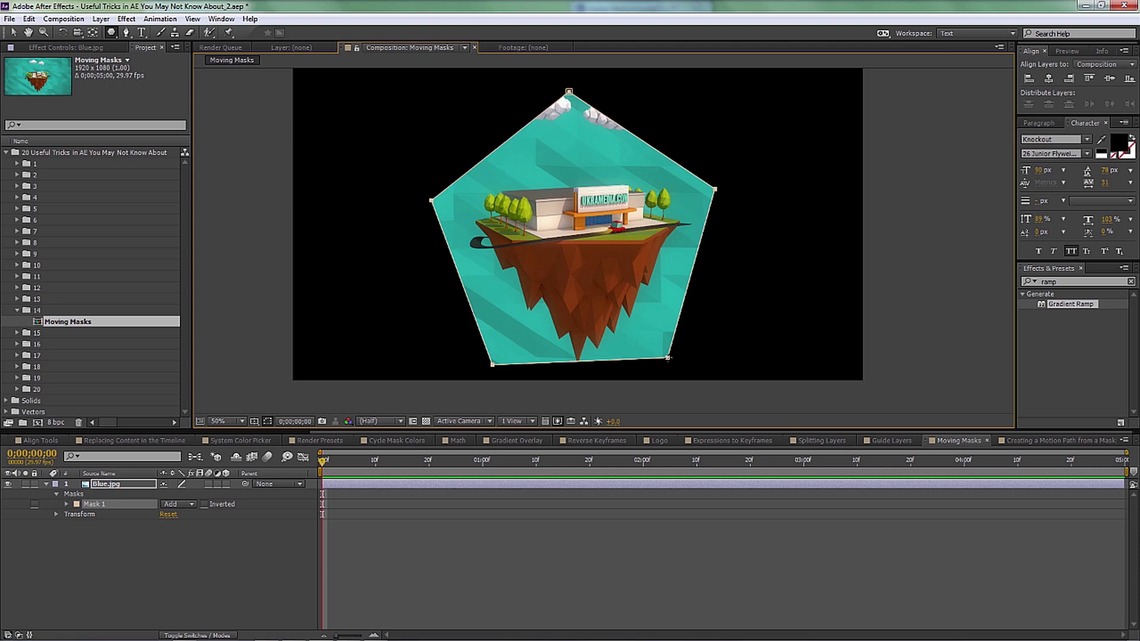
pyautogui.moveTo(668, 358); pyautogui.dragTo(702, 318)
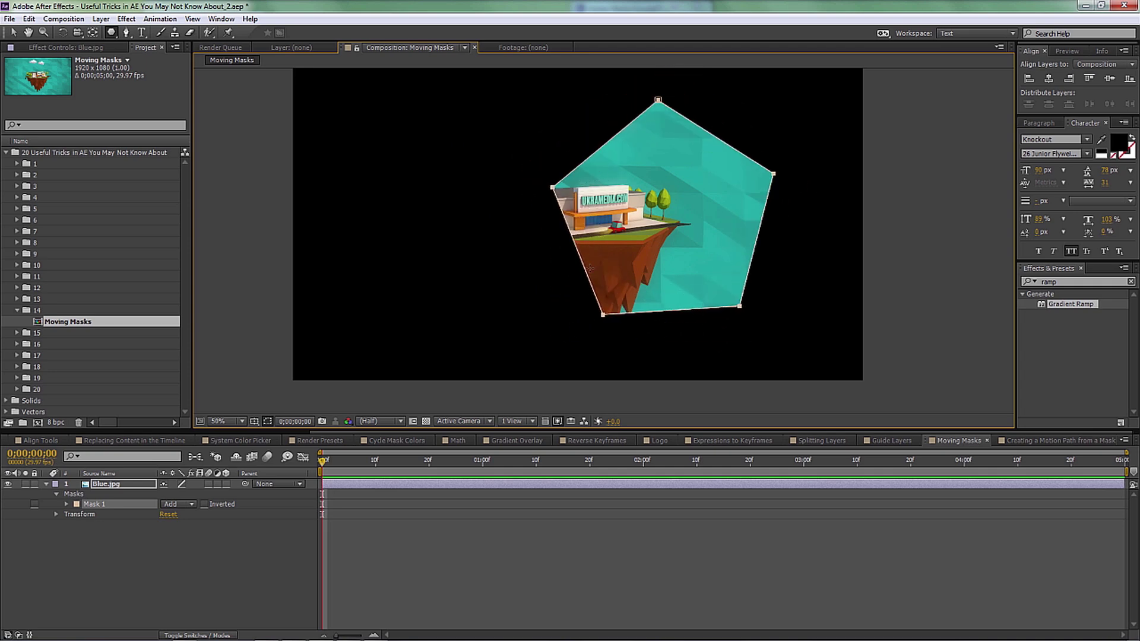
pyautogui.press('End')
pyautogui.press('Delete')
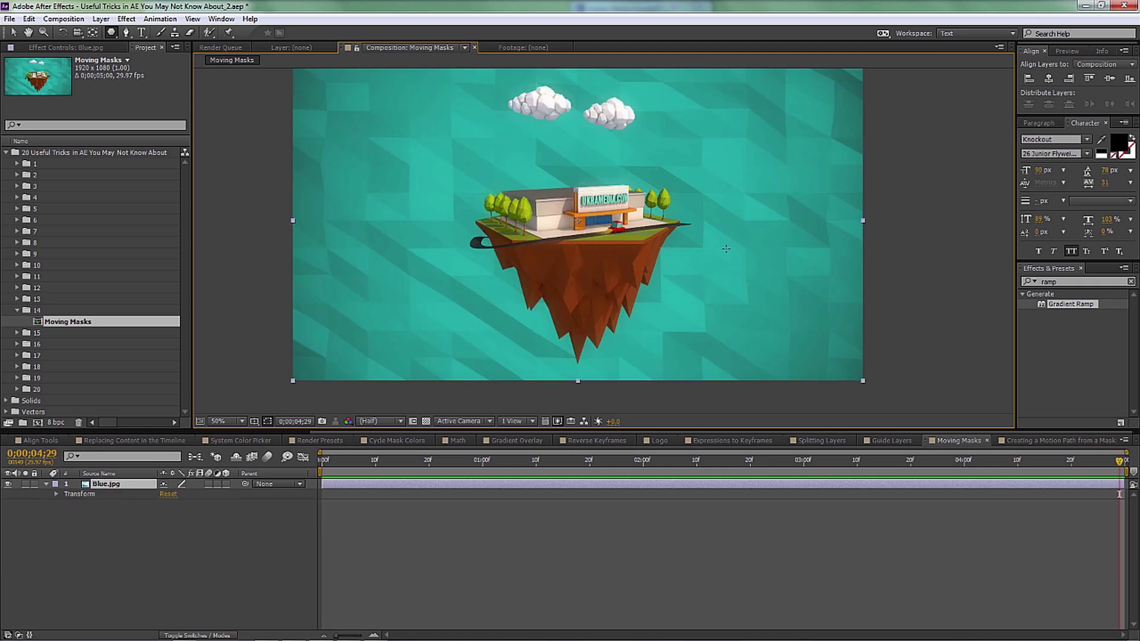
# Draw a curved mask path on Blue.jpg with the Pen tool, arching over the island and ending at its right, repositioning the last point while drawing.
pyautogui.click(126, 32)
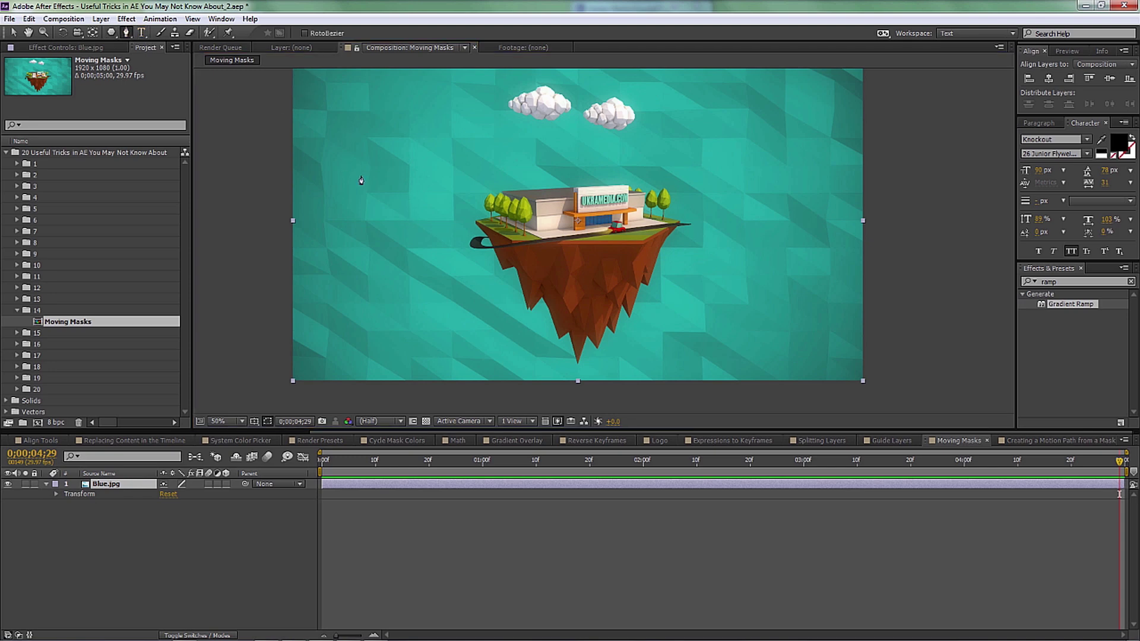
pyautogui.click(394, 178)
pyautogui.moveTo(699, 161); pyautogui.dragTo(744, 166)
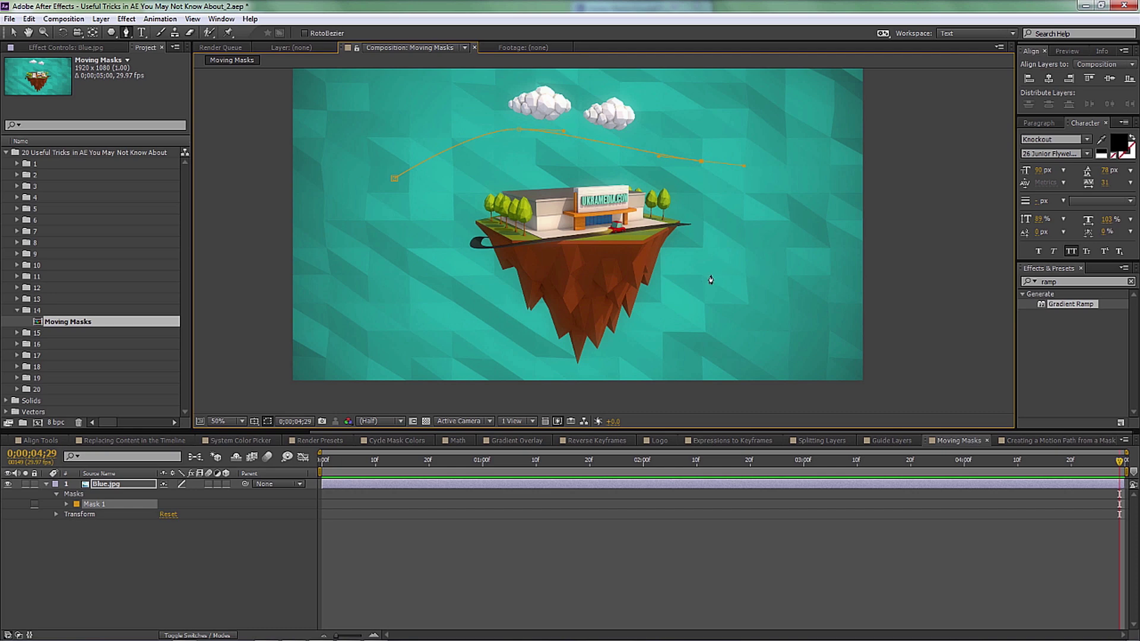
pyautogui.moveTo(719, 290); pyautogui.dragTo(705, 301)
pyautogui.moveTo(705, 301)
pyautogui.mouseDown()
pyautogui.moveTo(672, 300)
pyautogui.moveTo(702, 303)
pyautogui.mouseUp()
pyautogui.moveTo(701, 301); pyautogui.dragTo(683, 300)
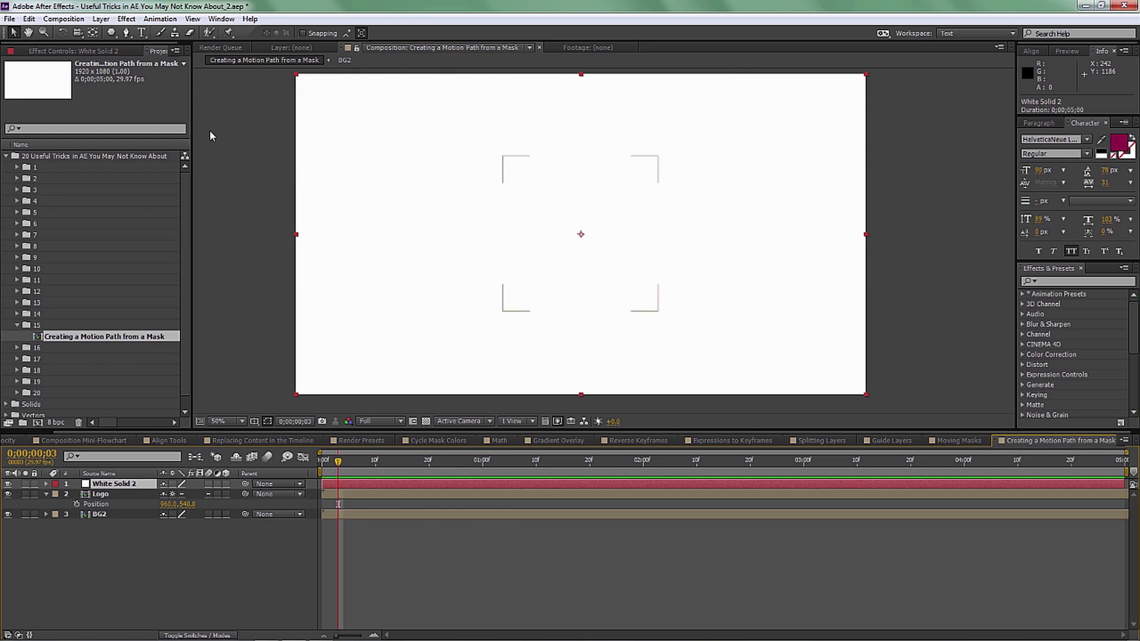
# Add a full-size pentagon mask to White Solid 2, shift it down 44 px and scale it to about 79%.
pyautogui.click(111, 32)
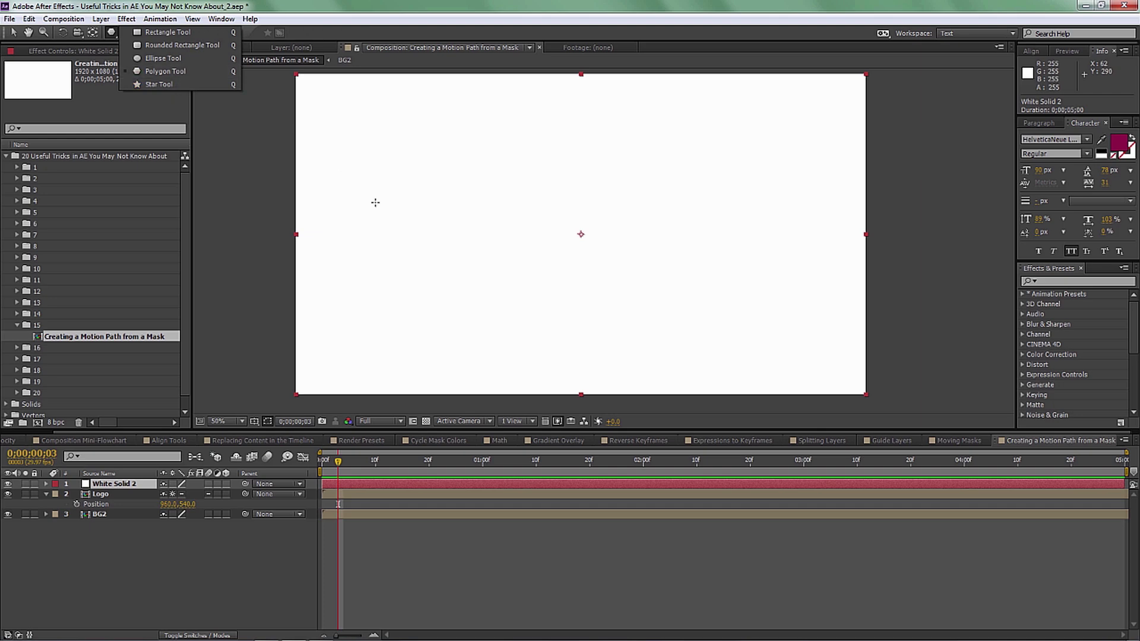
pyautogui.click(165, 71)
pyautogui.doubleClick(111, 33)
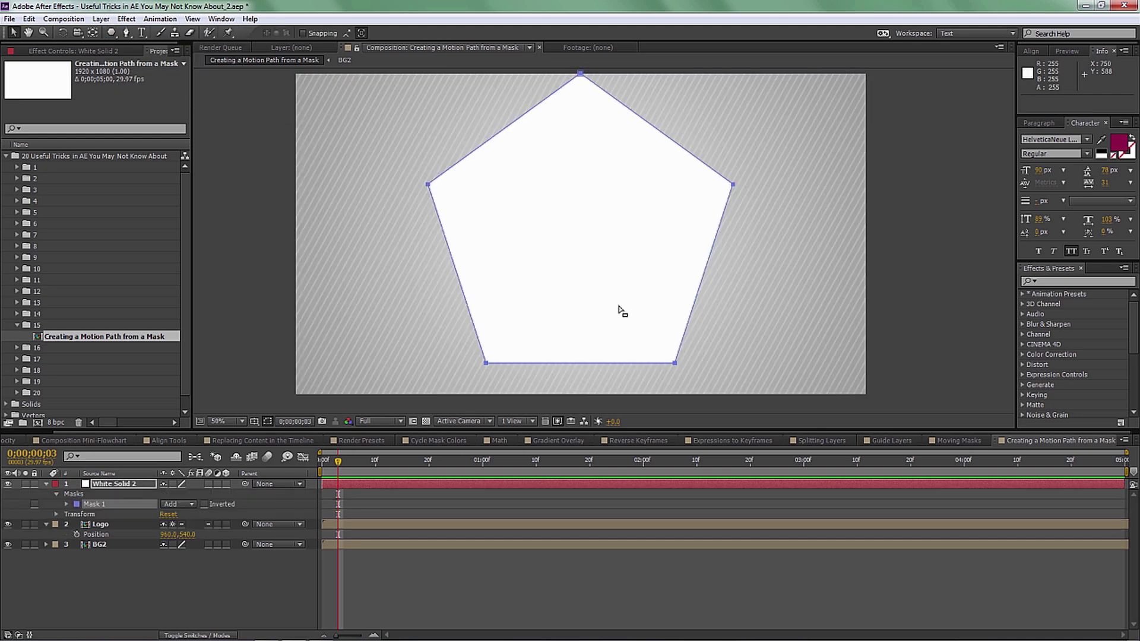
pyautogui.doubleClick(676, 363)
pyautogui.moveTo(636, 282); pyautogui.dragTo(643, 300)
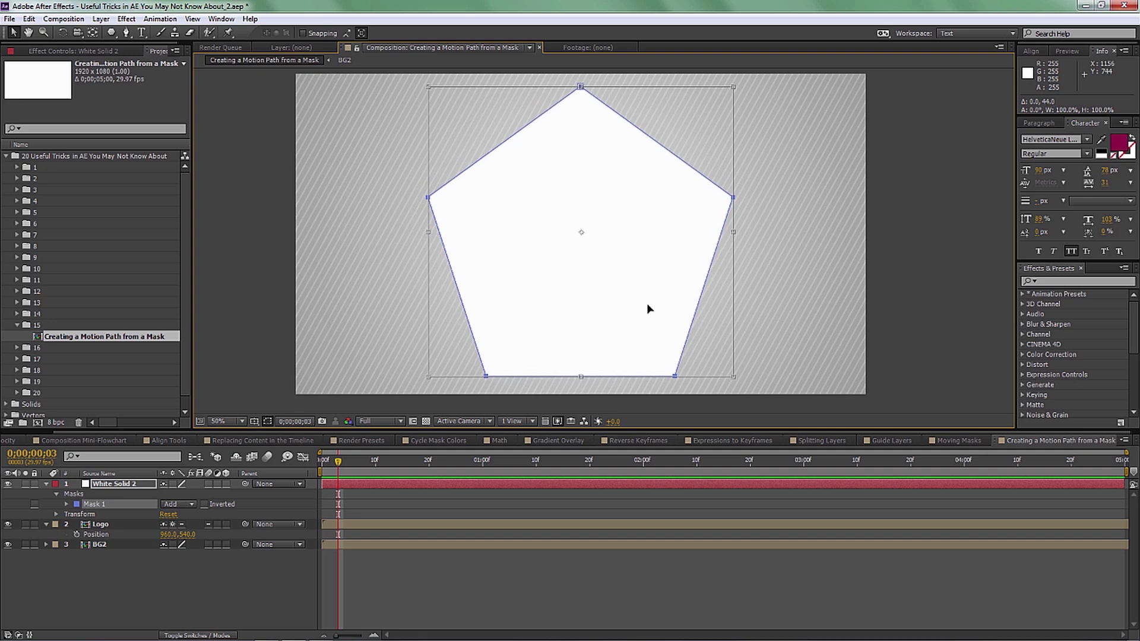
pyautogui.moveTo(732, 376); pyautogui.dragTo(709, 356)
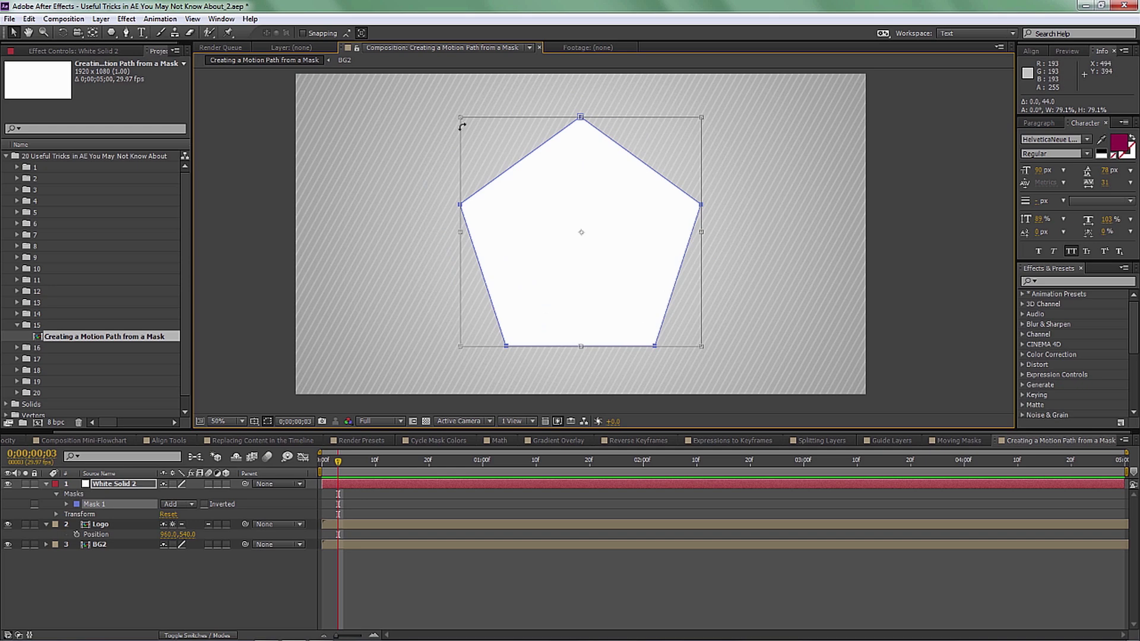
pyautogui.click(237, 590)
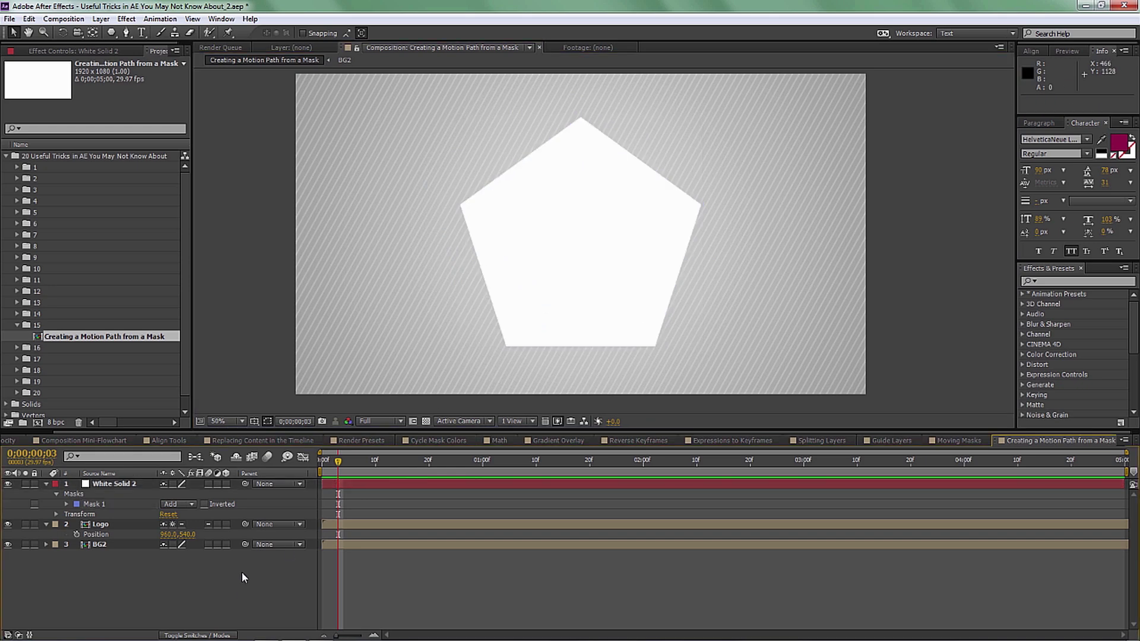
# Try moving the Logo layer to position 840, 834, and undo the move.
pyautogui.click(96, 503)
pyautogui.click(150, 536)
pyautogui.moveTo(600, 297); pyautogui.dragTo(567, 376)
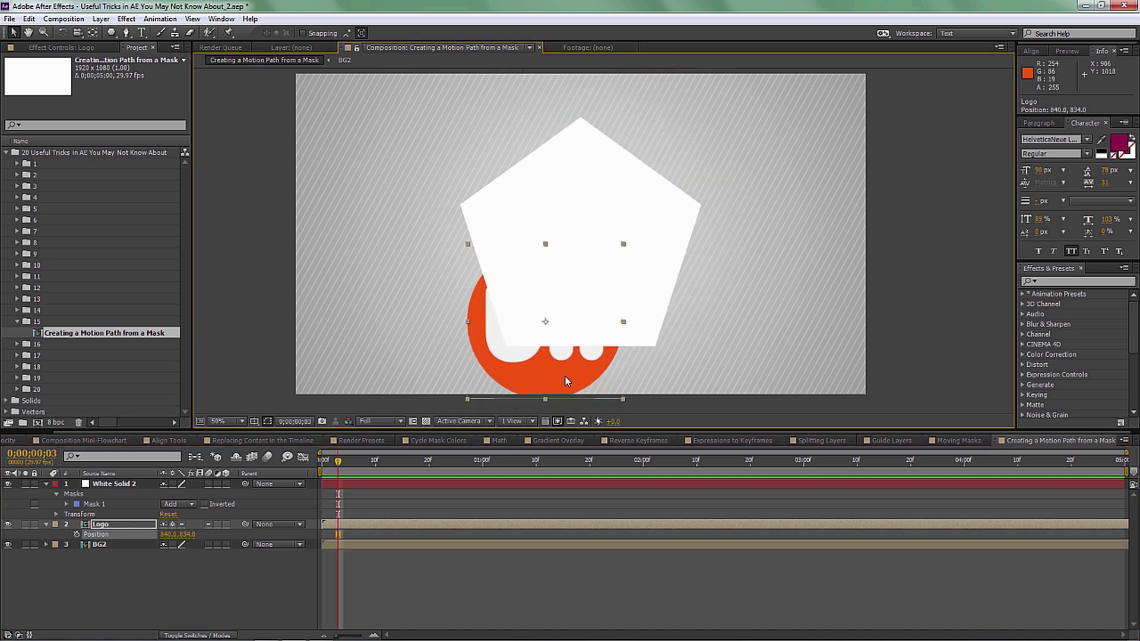
pyautogui.hotkey('ctrl', 'z')
pyautogui.hotkey('ctrl', 'z')
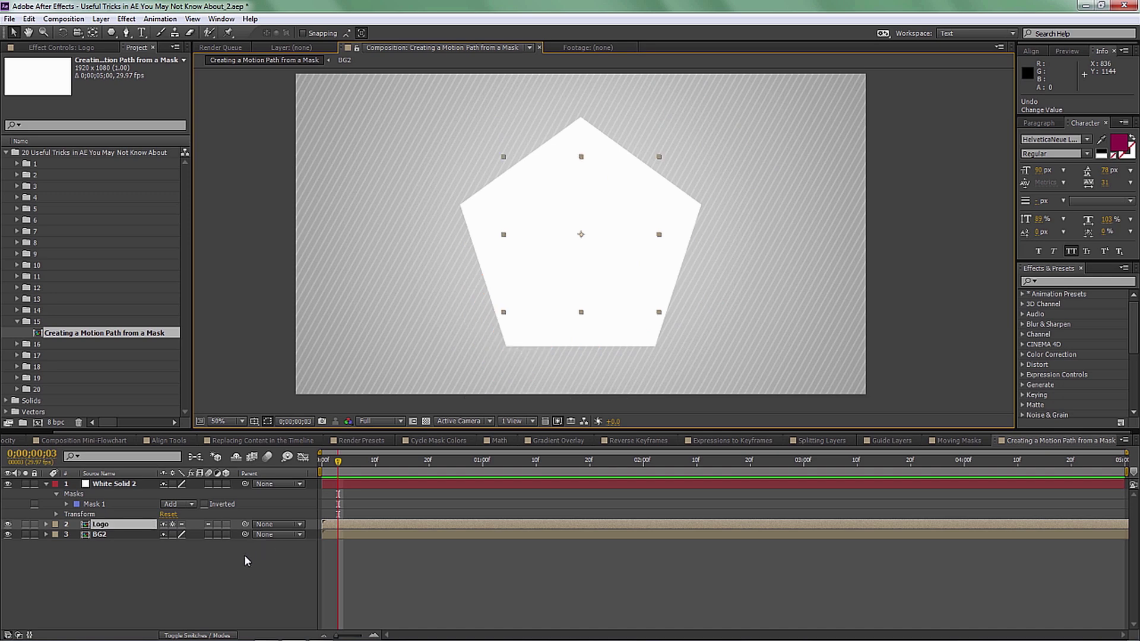
# Copy the Mask Path of White Solid 2, hide the solid, and paste the path into the Logo layer's Position at 0;00;00;00.
pyautogui.click(112, 482)
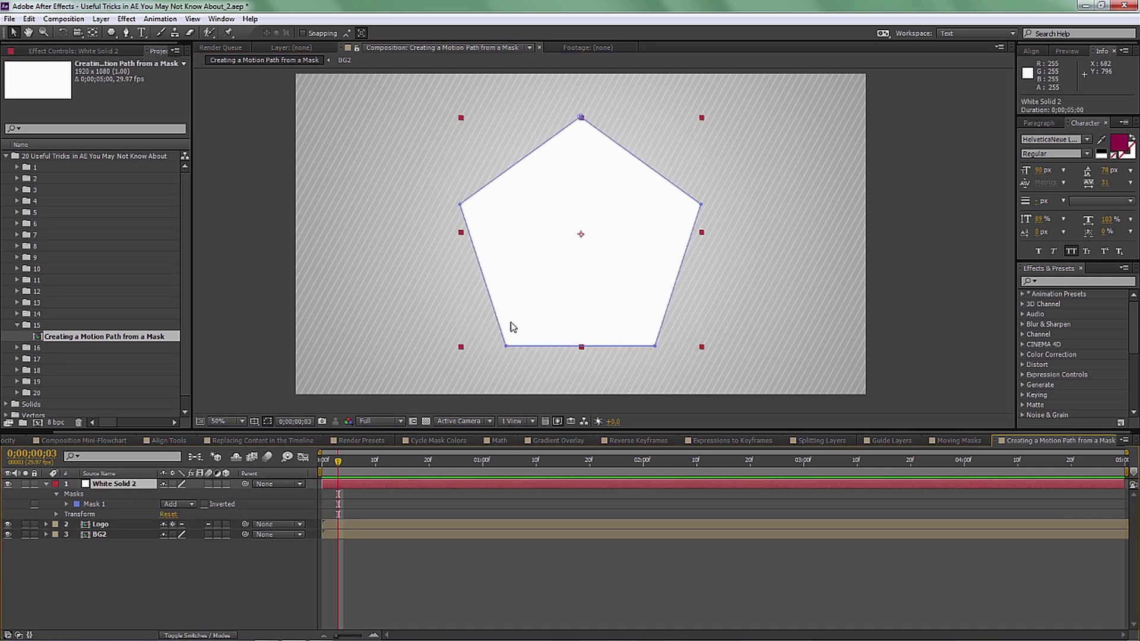
pyautogui.press('m')
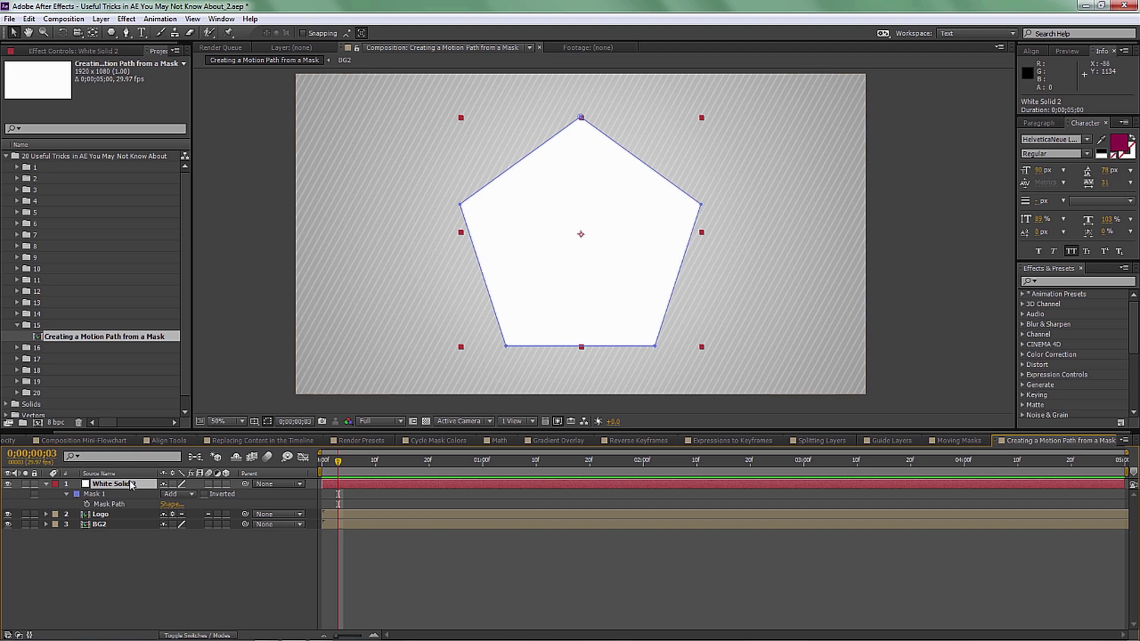
pyautogui.click(110, 503)
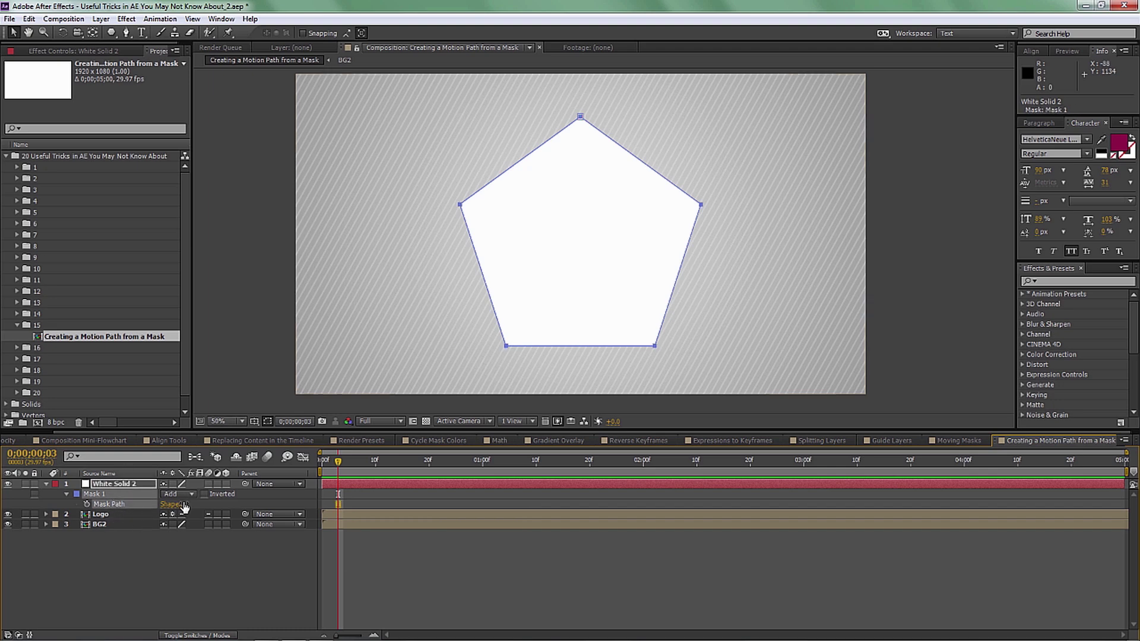
pyautogui.click(122, 515)
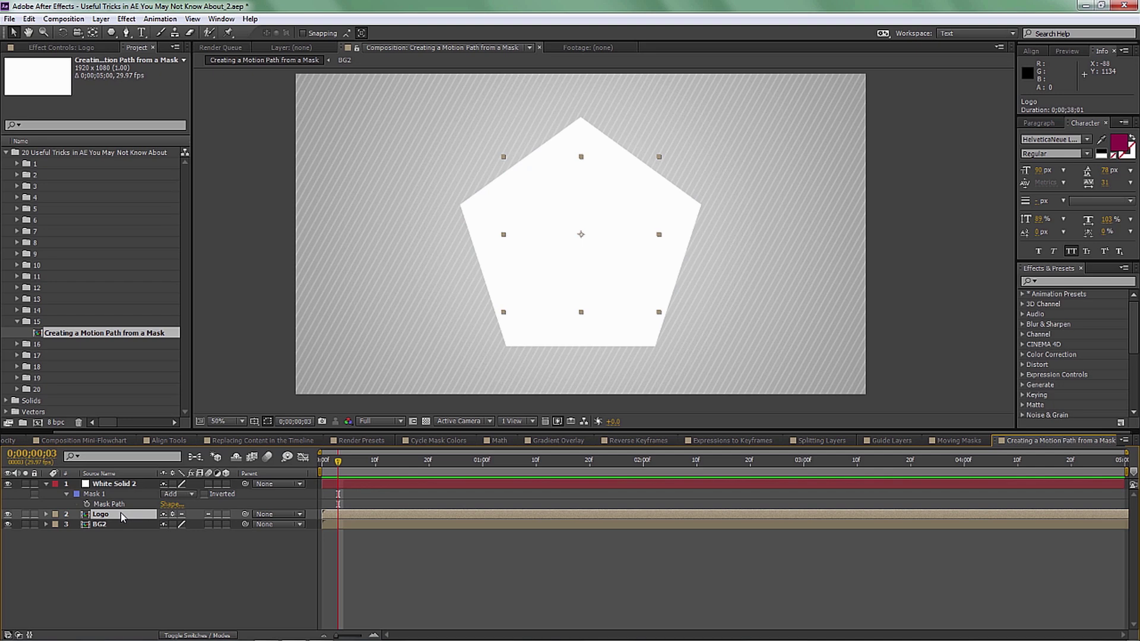
pyautogui.press('p')
pyautogui.click(8, 484)
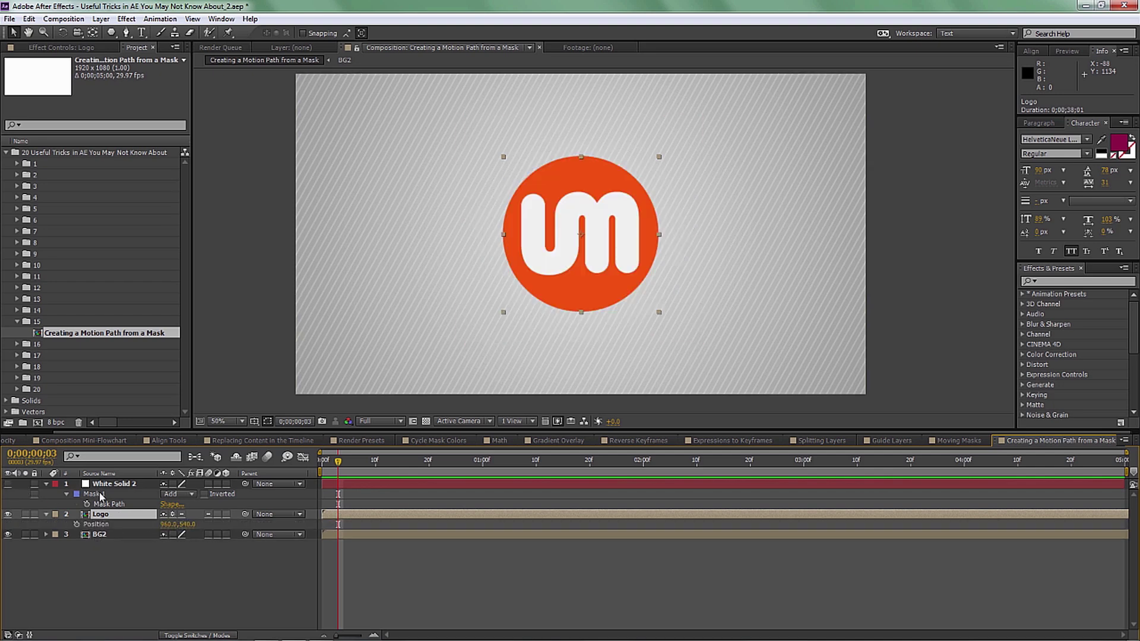
pyautogui.click(101, 526)
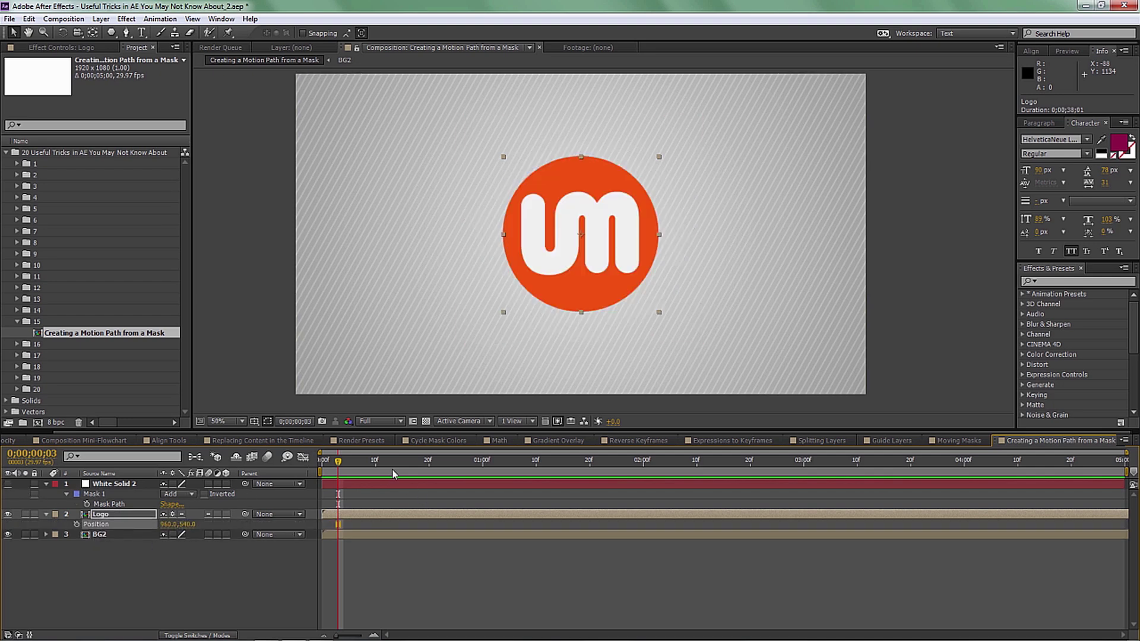
pyautogui.press('Home')
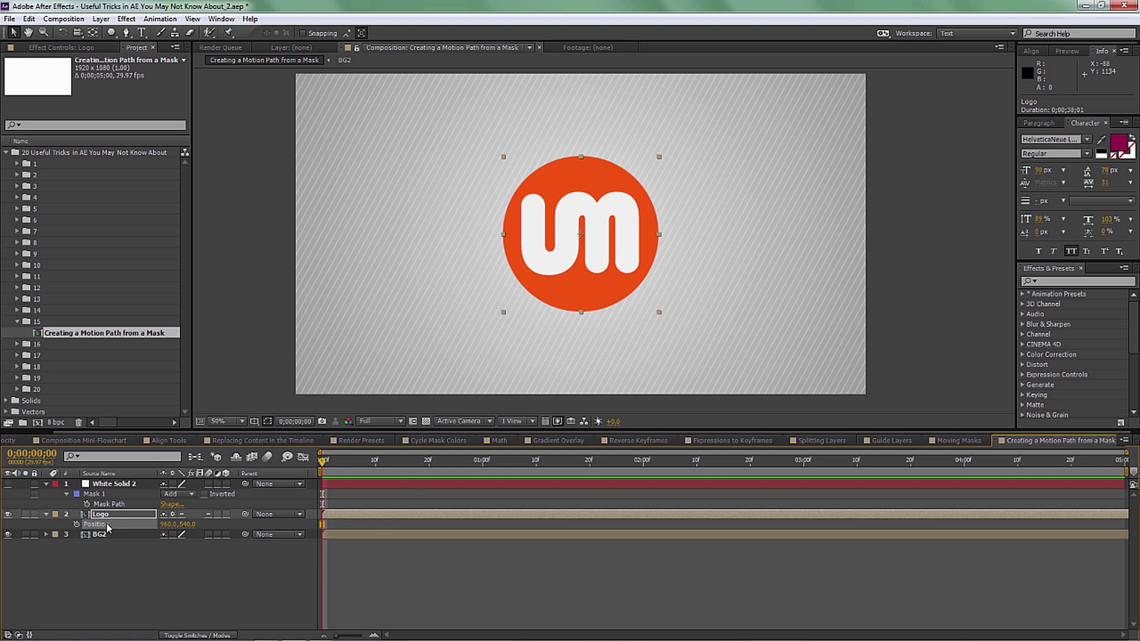
pyautogui.hotkey('ctrl', 'v')
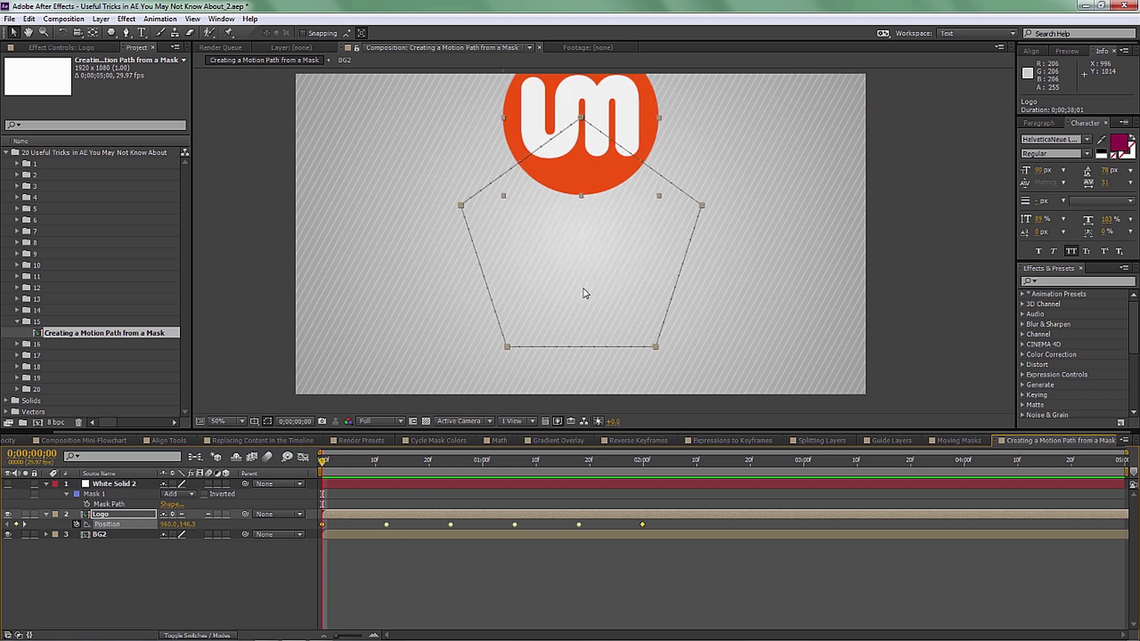
# Scrub and play back the Logo's motion along the pentagon path.
pyautogui.moveTo(324, 466); pyautogui.dragTo(612, 470)
pyautogui.press('space')
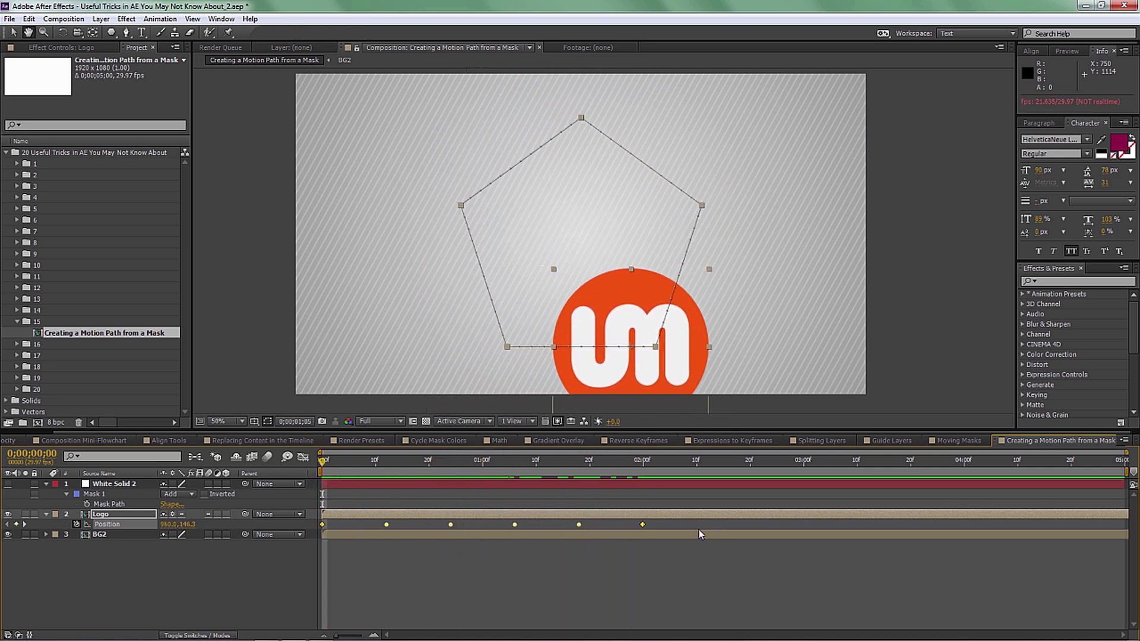
pyautogui.press('space')
# Time-reverse the Logo's position keyframes and preview the motion from the start.
pyautogui.rightClick(643, 525)
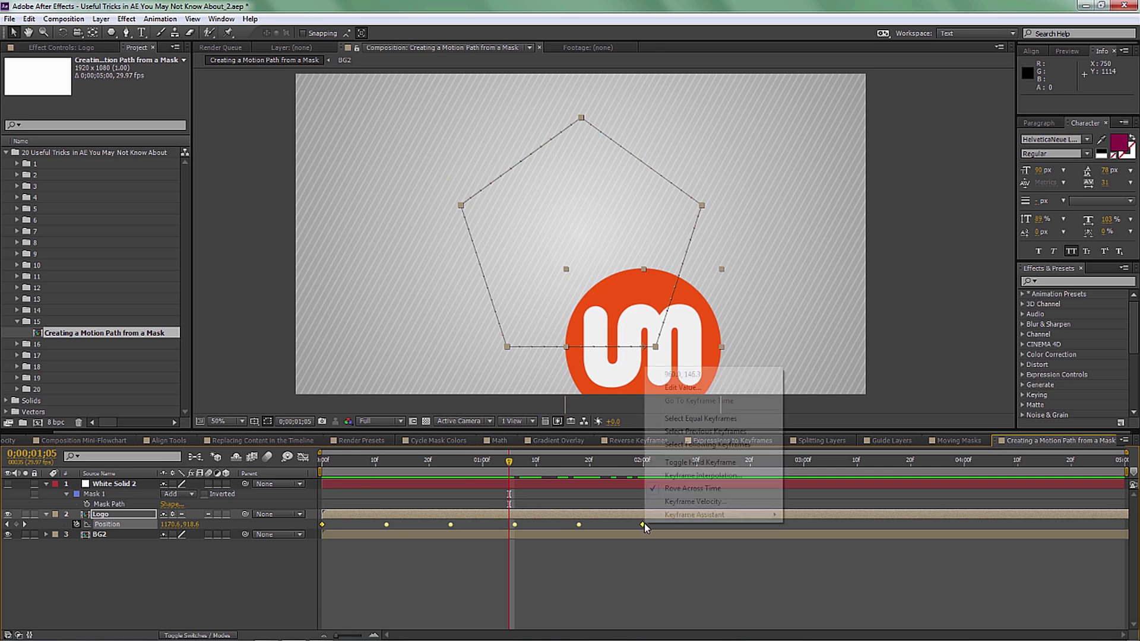
pyautogui.moveTo(706, 515)
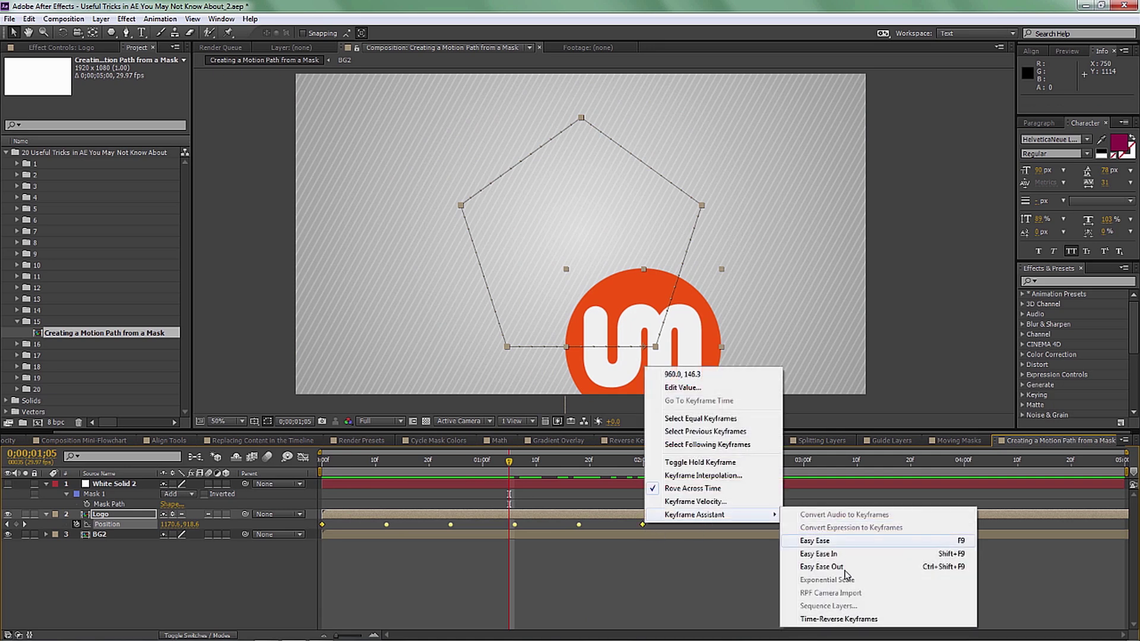
pyautogui.click(839, 619)
pyautogui.press('space')
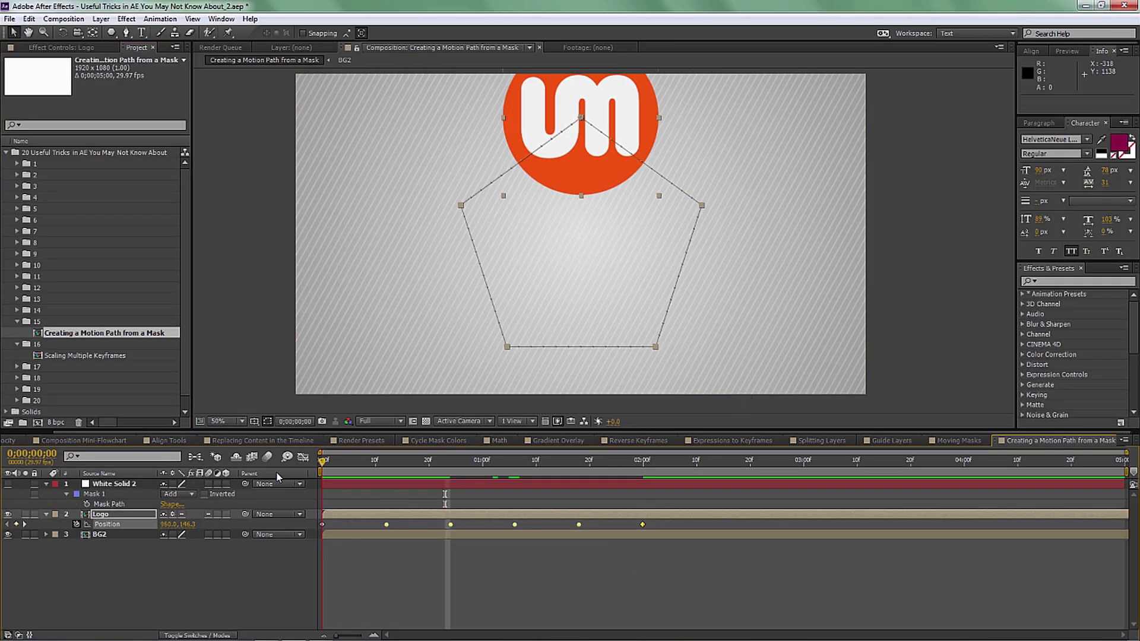
pyautogui.press('space')
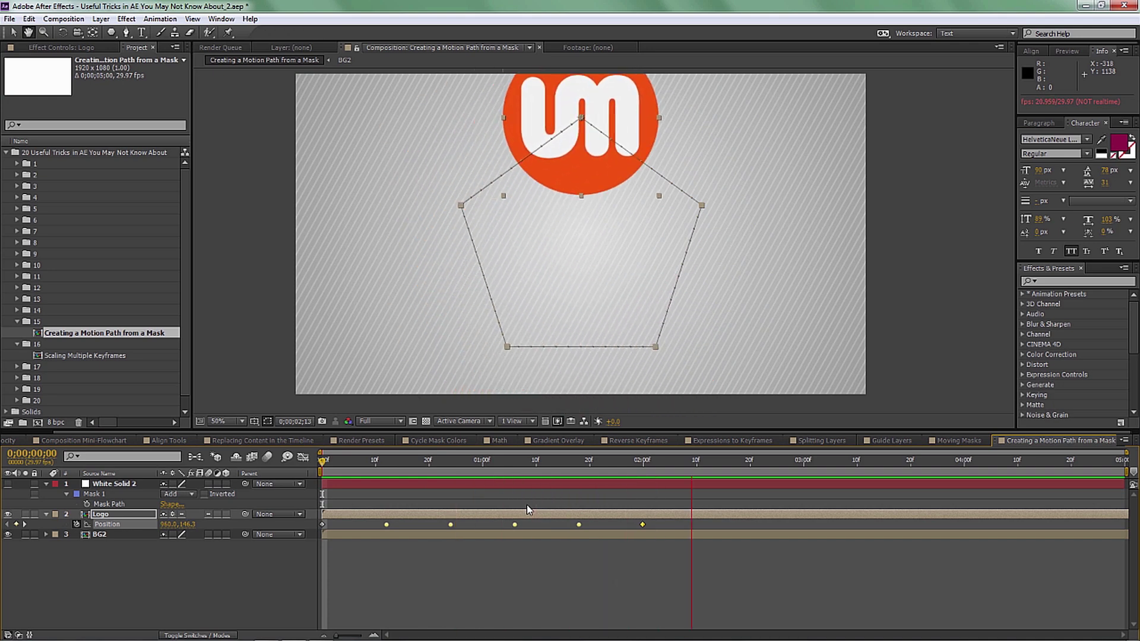
pyautogui.press('space')
pyautogui.press('Home')
# Try moving the Logo's last position keyframe to 0;00;00;12, and undo the move.
pyautogui.moveTo(664, 574); pyautogui.dragTo(360, 525)
pyautogui.moveTo(649, 607); pyautogui.dragTo(411, 496)
pyautogui.hotkey('ctrl', 'z')
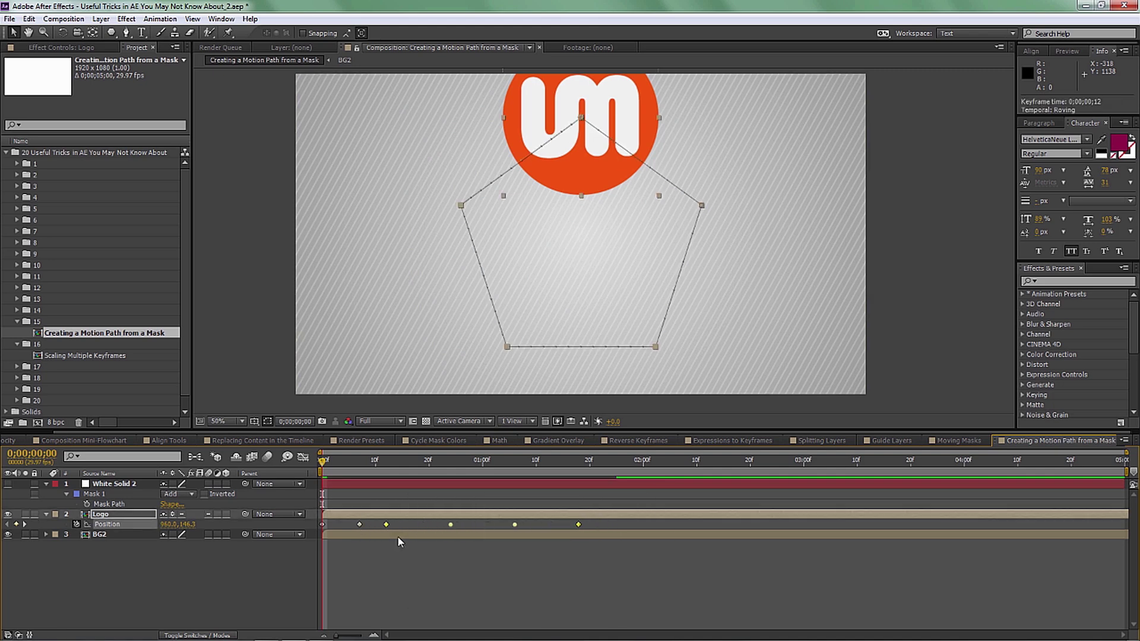
# Select all the Logo's position keyframes and scale their timing proportionally from the last keyframe.
pyautogui.moveTo(718, 596); pyautogui.dragTo(286, 494)
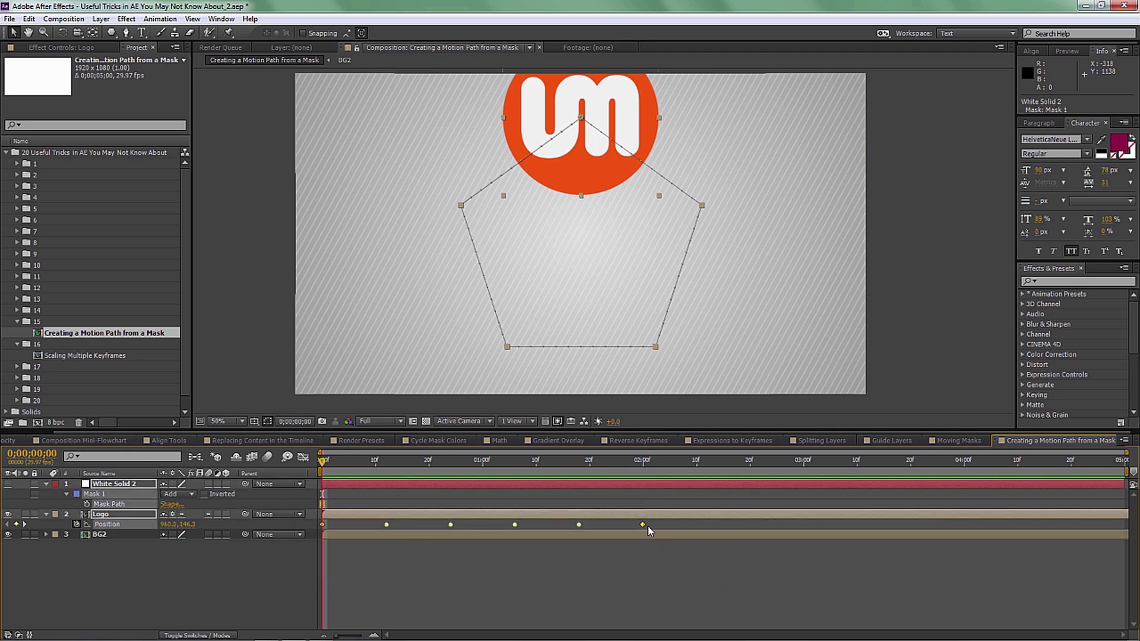
pyautogui.moveTo(644, 526)
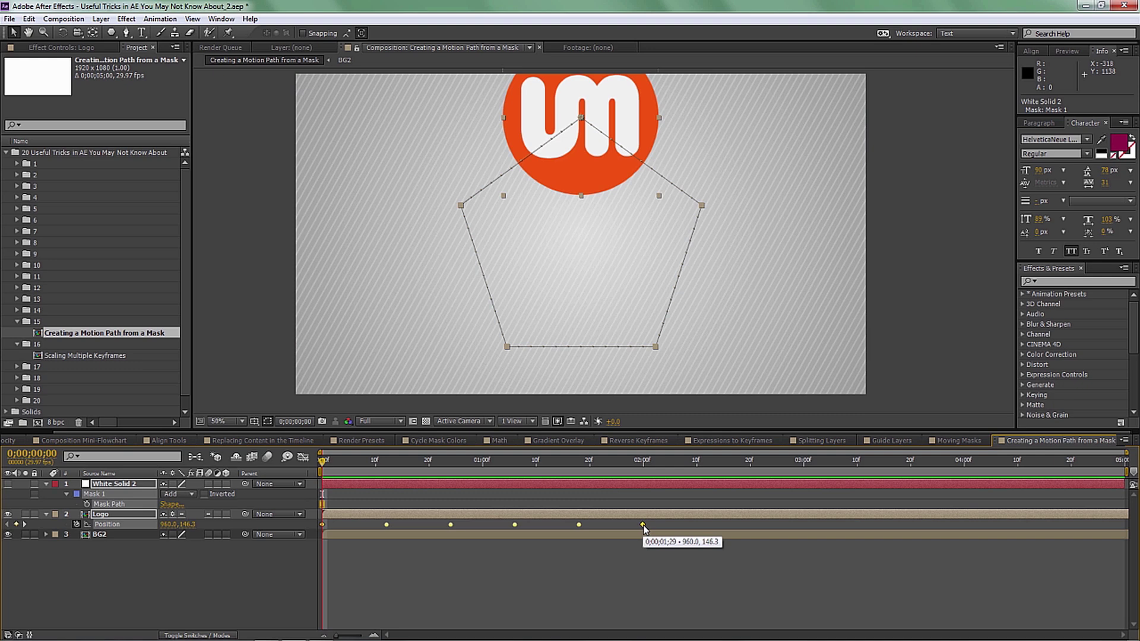
pyautogui.moveTo(643, 528); pyautogui.dragTo(478, 530)
pyautogui.moveTo(882, 536); pyautogui.dragTo(858, 537)
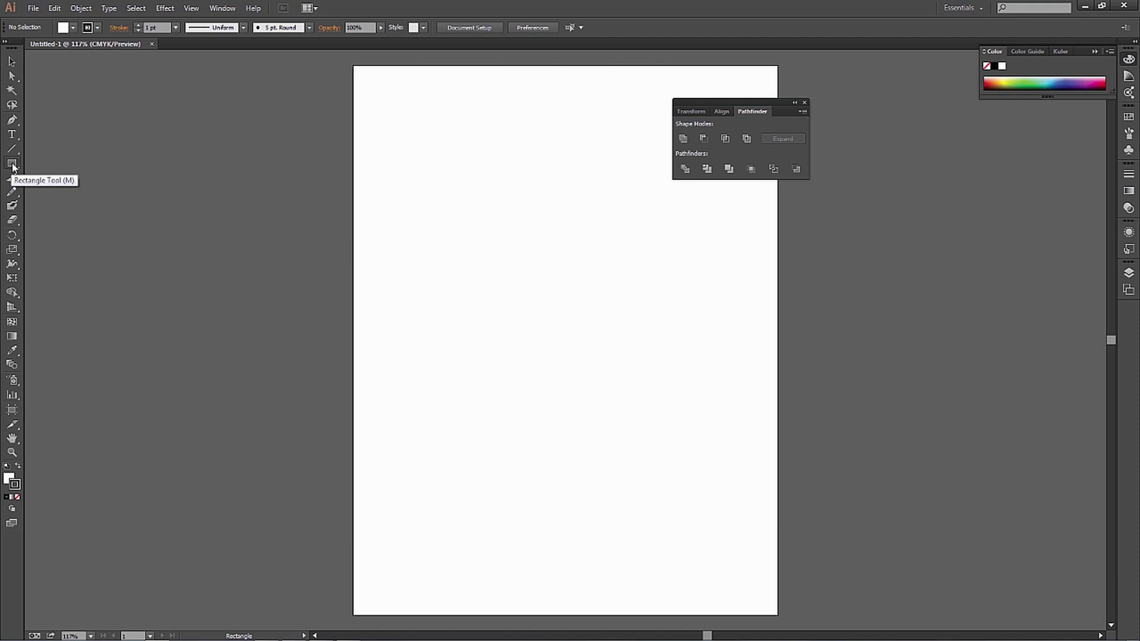
# In Illustrator, draw a five-pointed star about 4.95 by 4.71 in on the artboard and copy its path.
pyautogui.moveTo(15, 168); pyautogui.dragTo(83, 219)
pyautogui.moveTo(558, 293); pyautogui.dragTo(652, 386)
pyautogui.click(12, 61)
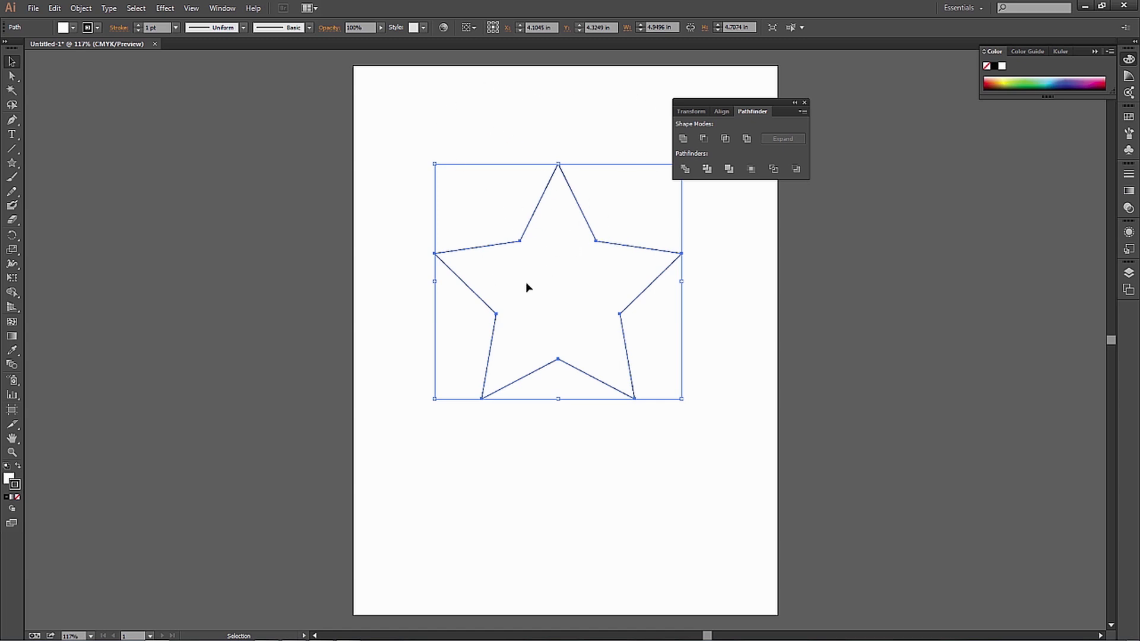
pyautogui.press('a')
pyautogui.press('v')
pyautogui.press('a')
pyautogui.press('v')
# Switch to After Effects, paste the star path as a mask on White Solid 1 in Copying Paths form Illustrator, and enlarge the mask.
pyautogui.hotkey('alt', 'Tab')
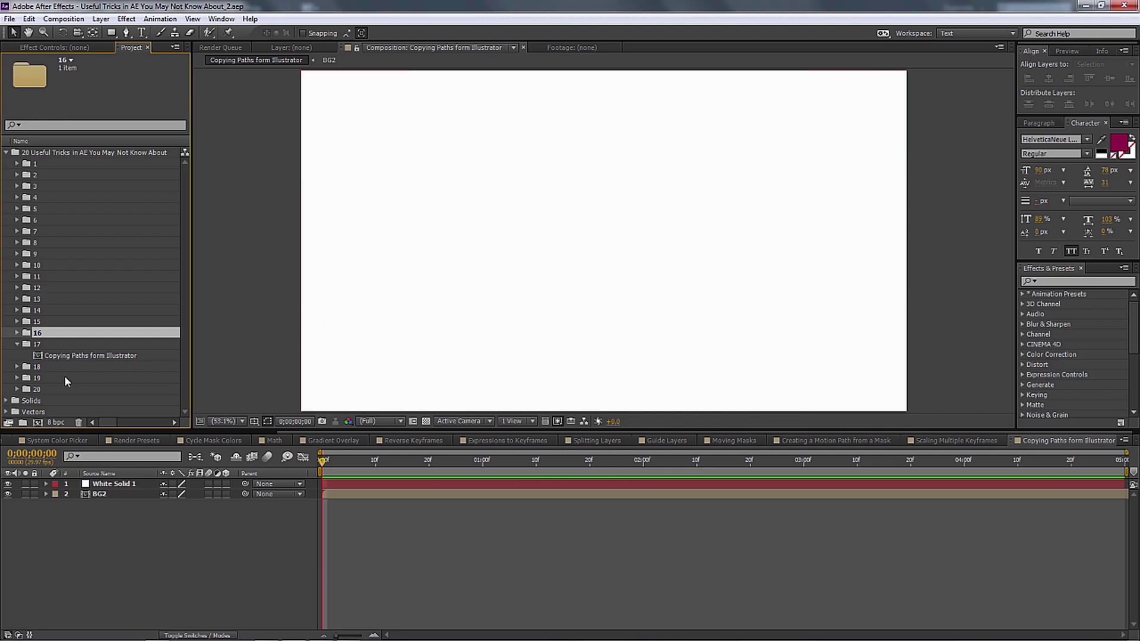
pyautogui.click(68, 355)
pyautogui.click(522, 289)
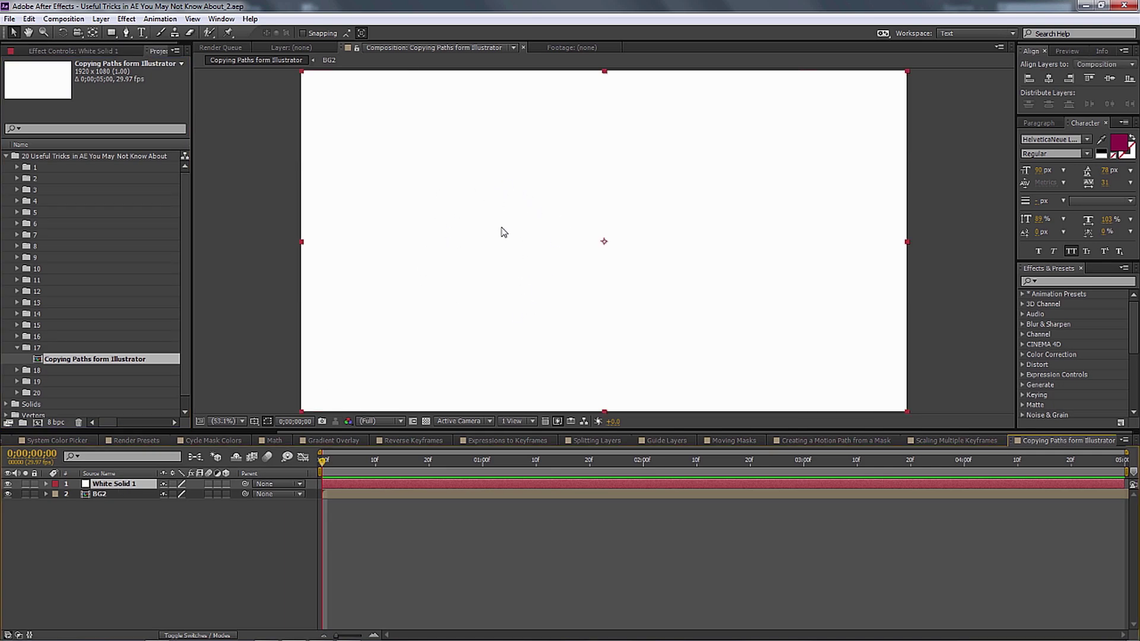
pyautogui.hotkey('ctrl', 'v')
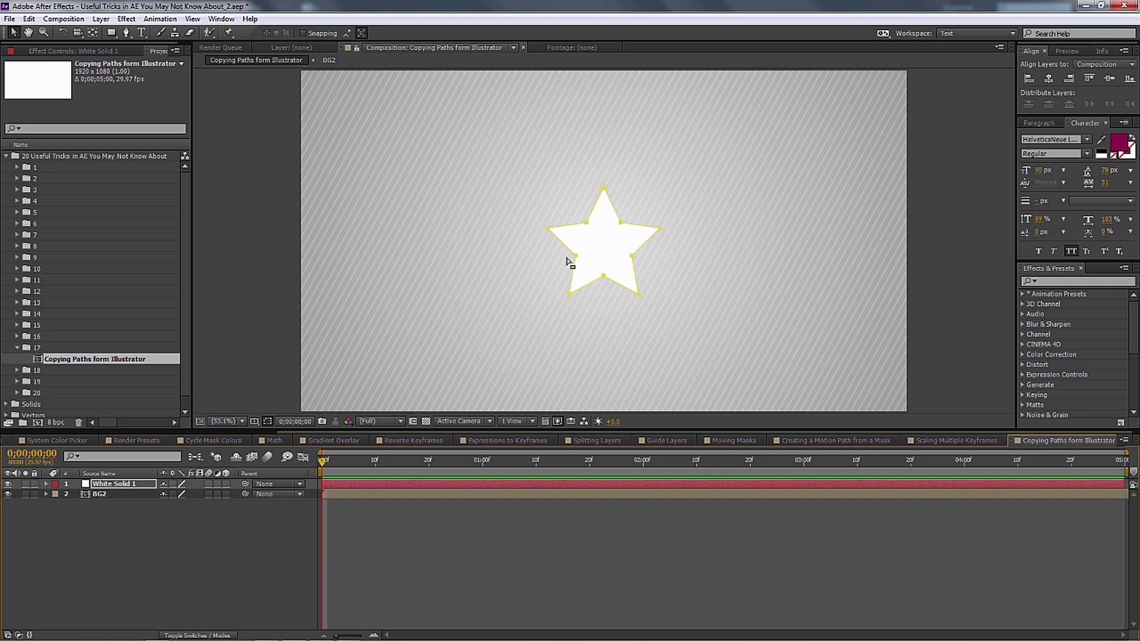
pyautogui.moveTo(661, 297); pyautogui.dragTo(734, 361)
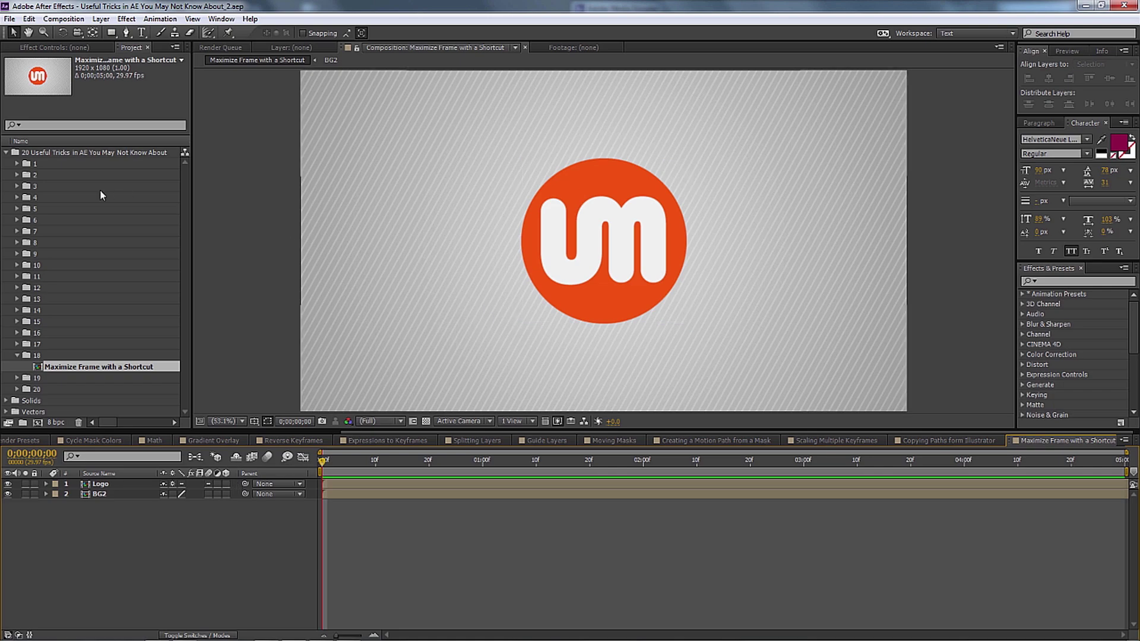
# Maximize and restore several panels one after another, including Effects & Presets, and leave the Timeline panel maximized.
pyautogui.press('`')
pyautogui.press('`')
pyautogui.press('`')
pyautogui.press('`')
pyautogui.press('`')
pyautogui.press('`')
pyautogui.press('`')
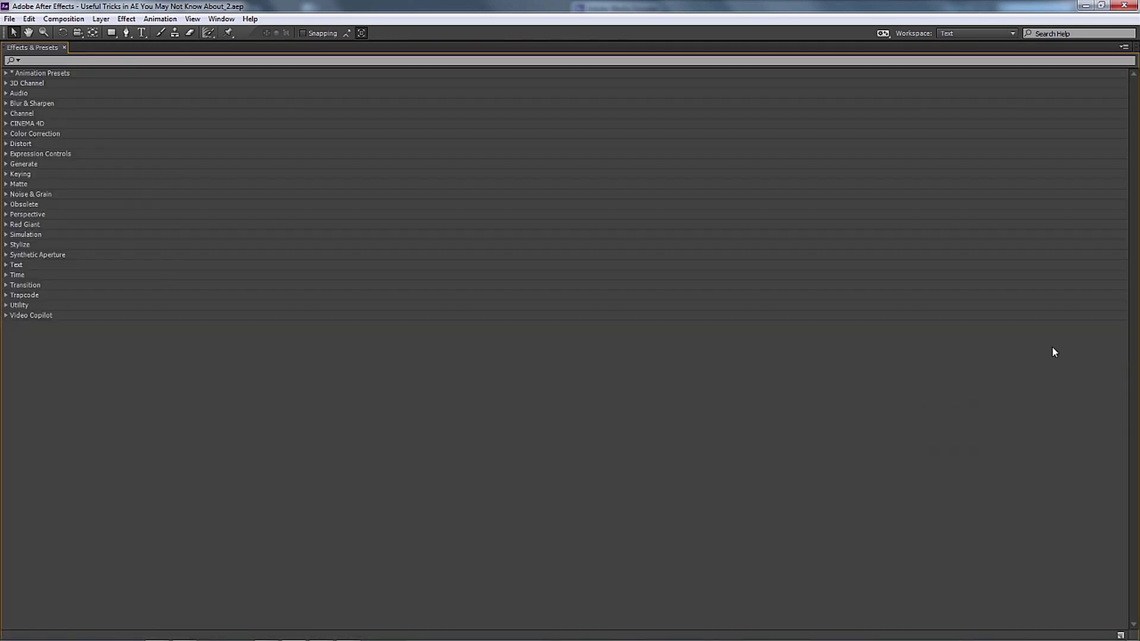
pyautogui.press('`')
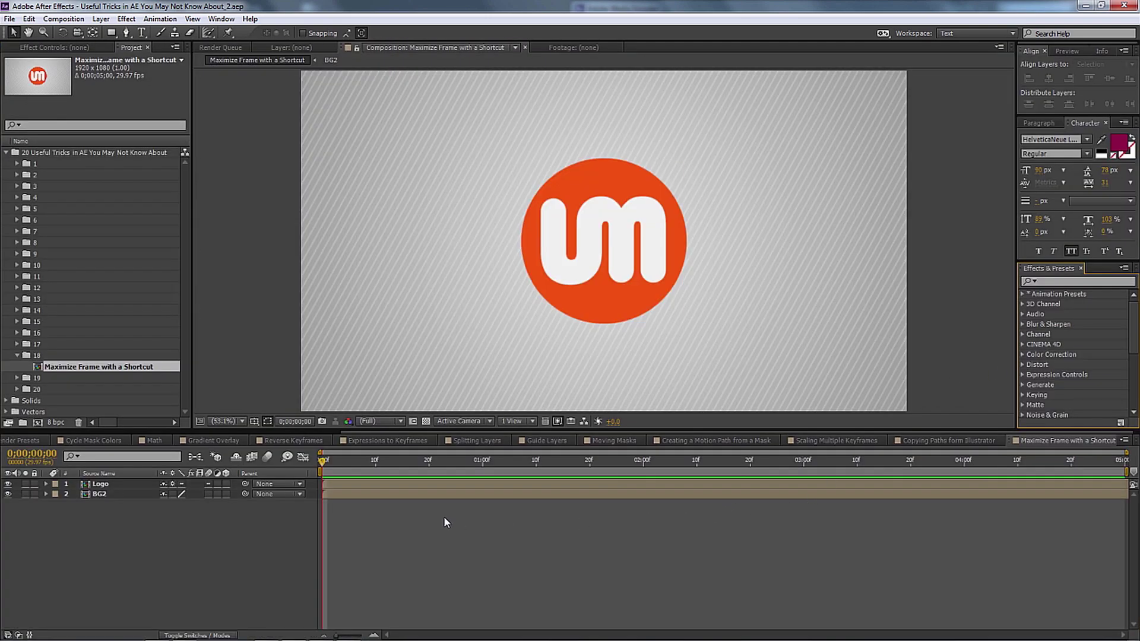
pyautogui.press('`')
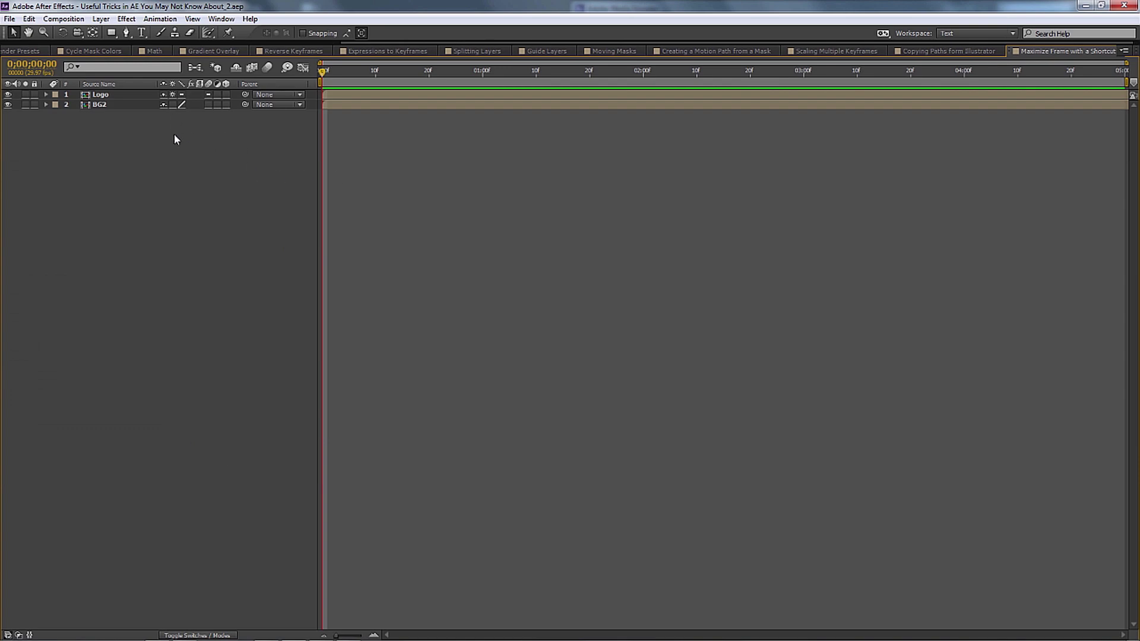
# Restore the Timeline panel to its normal size and briefly maximize and restore the Composition and Project panels in turn.
pyautogui.press('`')
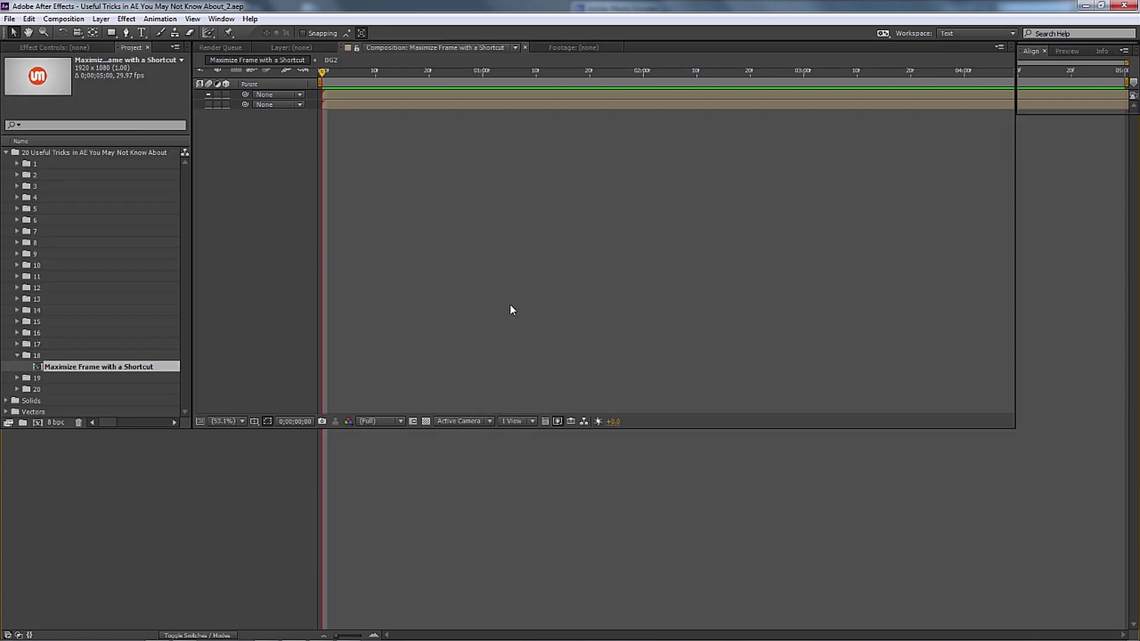
pyautogui.press('`')
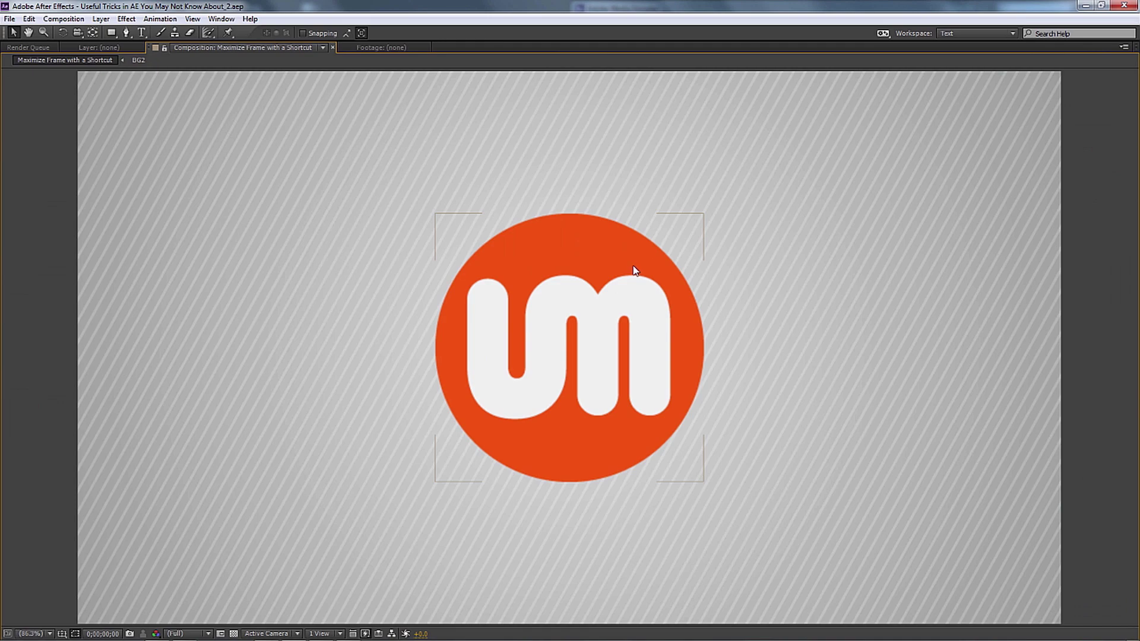
pyautogui.click(433, 107)
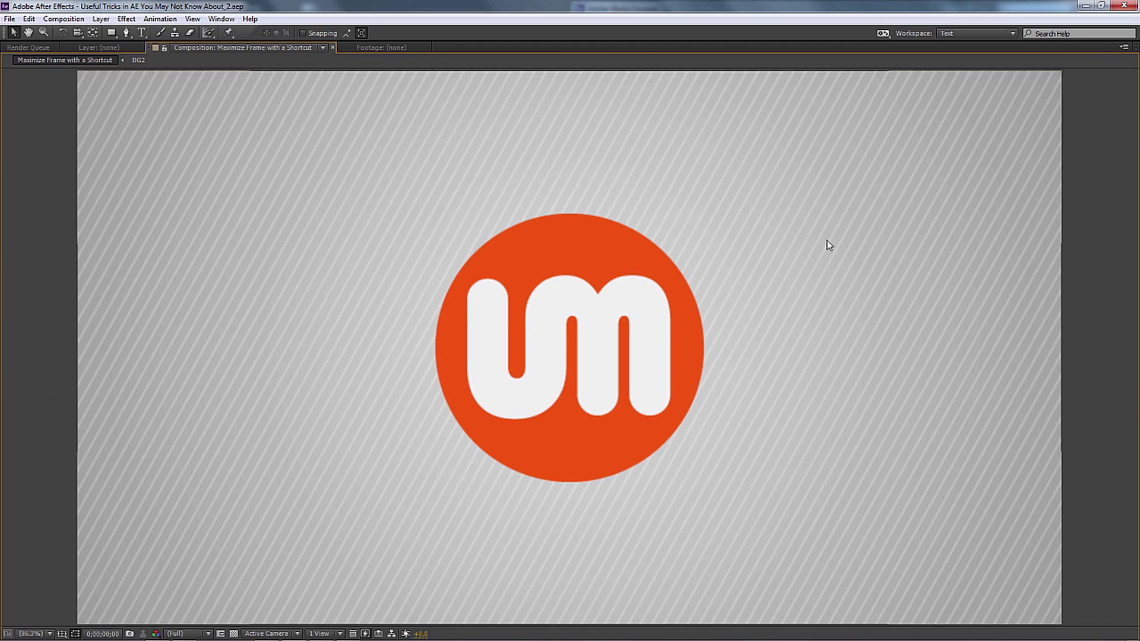
pyautogui.press('`')
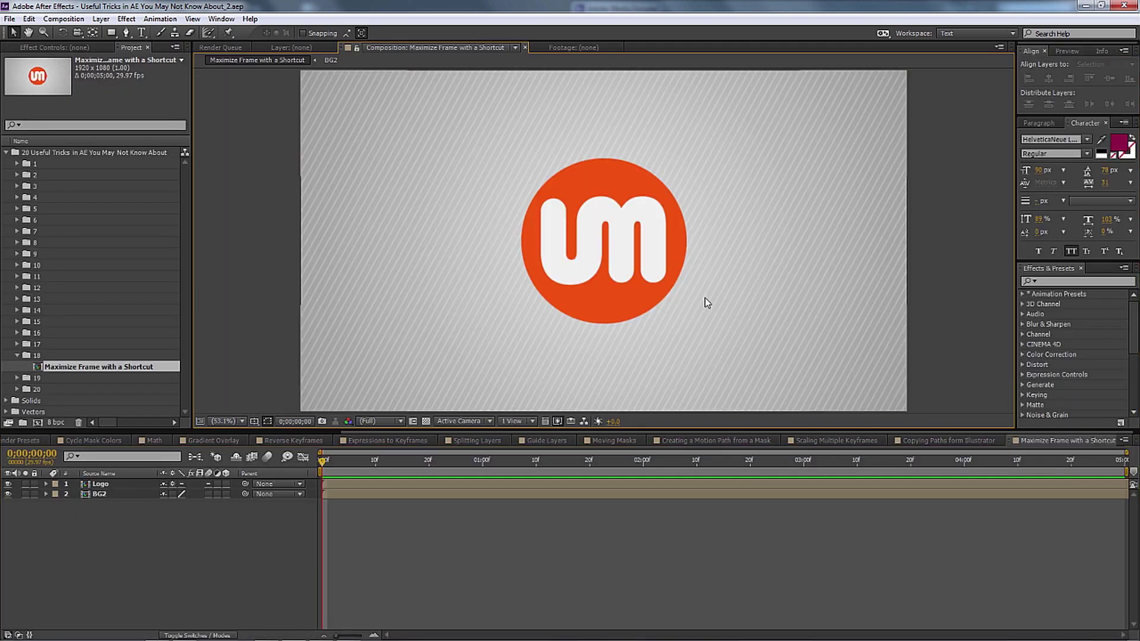
pyautogui.press('`')
pyautogui.press('`')
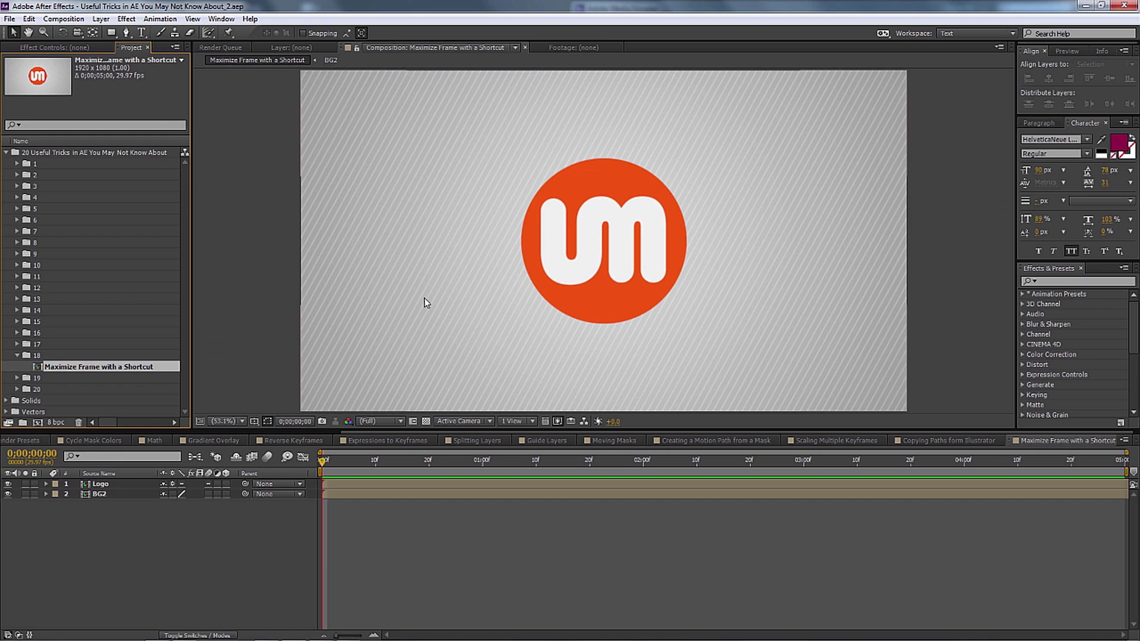
pyautogui.press('`')
pyautogui.press('`')
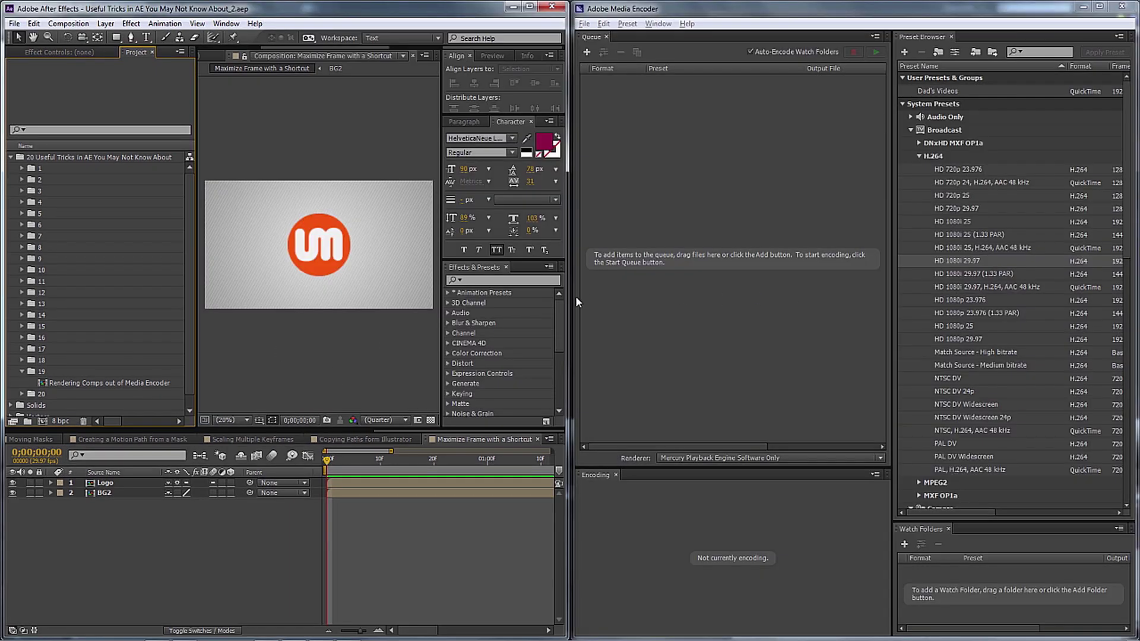
# Add the Rendering Comps out of Media Encoder, Maximize Frame with a Shortcut and Copying Paths form Illustrator compositions to the Adobe Media Encoder queue.
pyautogui.moveTo(81, 384); pyautogui.dragTo(709, 311)
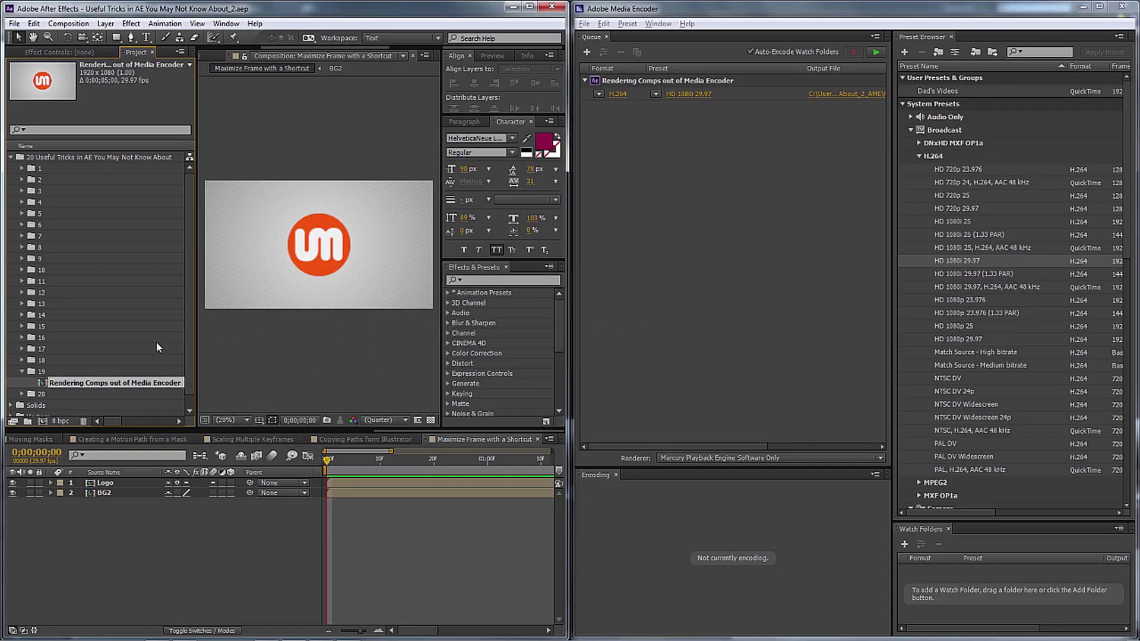
pyautogui.click(23, 361)
pyautogui.moveTo(59, 371); pyautogui.dragTo(720, 280)
pyautogui.click(22, 348)
pyautogui.moveTo(98, 359); pyautogui.dragTo(629, 191)
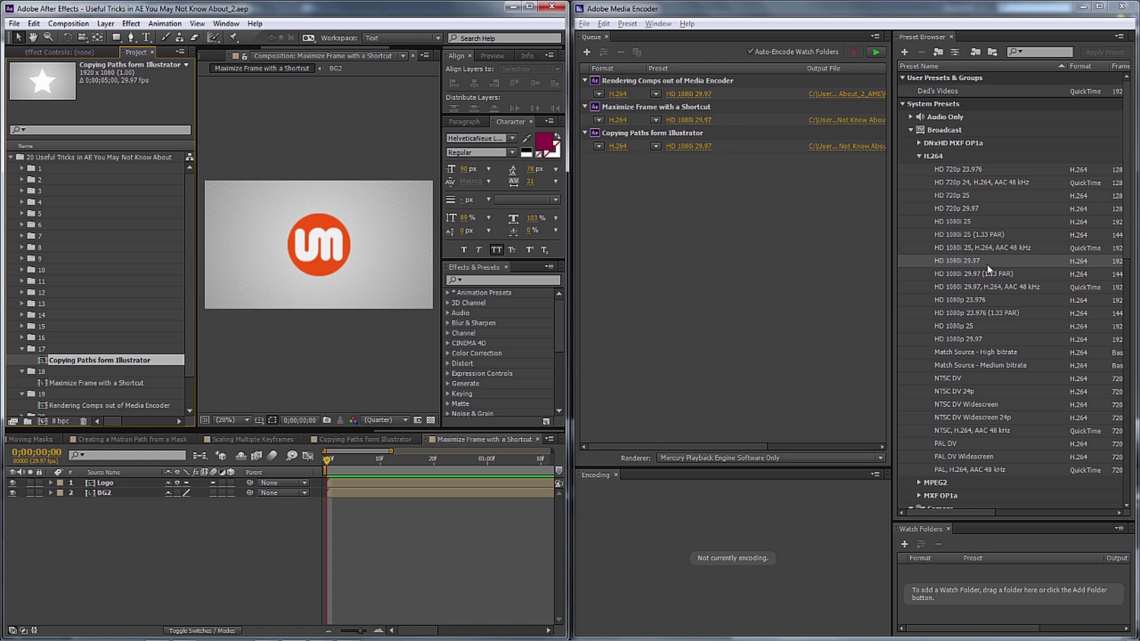
# In Media Encoder, add an HD 1080i 29.97 output to Copying Paths form Illustrator and an HD 1080p 25 output to Maximize Frame with a Shortcut.
pyautogui.click(620, 140)
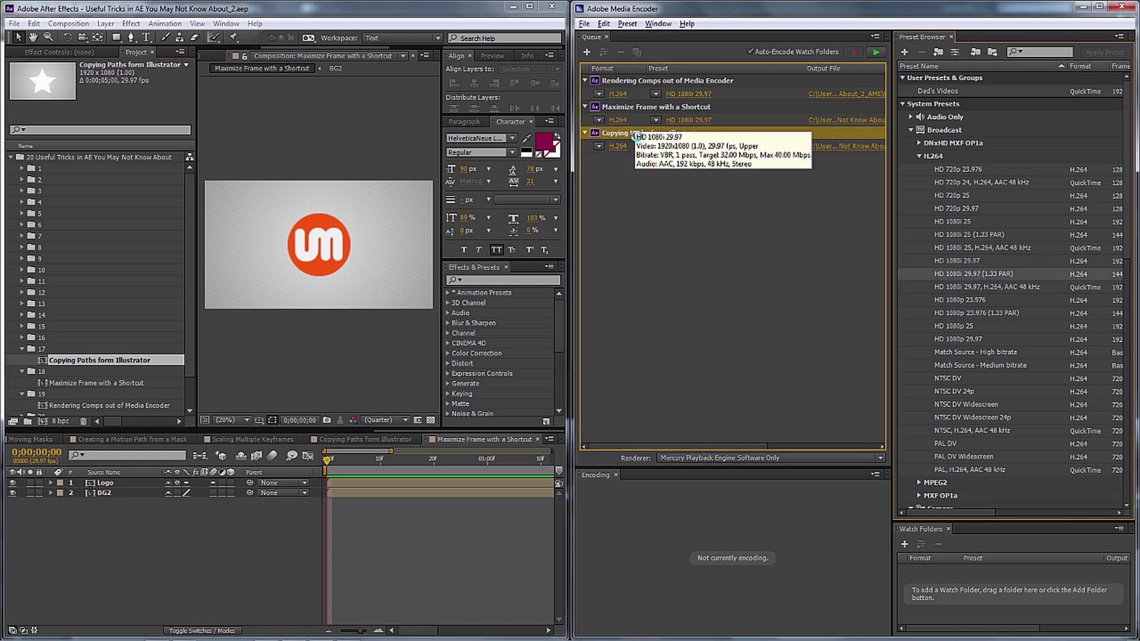
pyautogui.doubleClick(998, 274)
pyautogui.moveTo(960, 331); pyautogui.dragTo(676, 113)
# Remove the first output of Maximize Frame with a Shortcut from the encoding queue.
pyautogui.rightClick(634, 123)
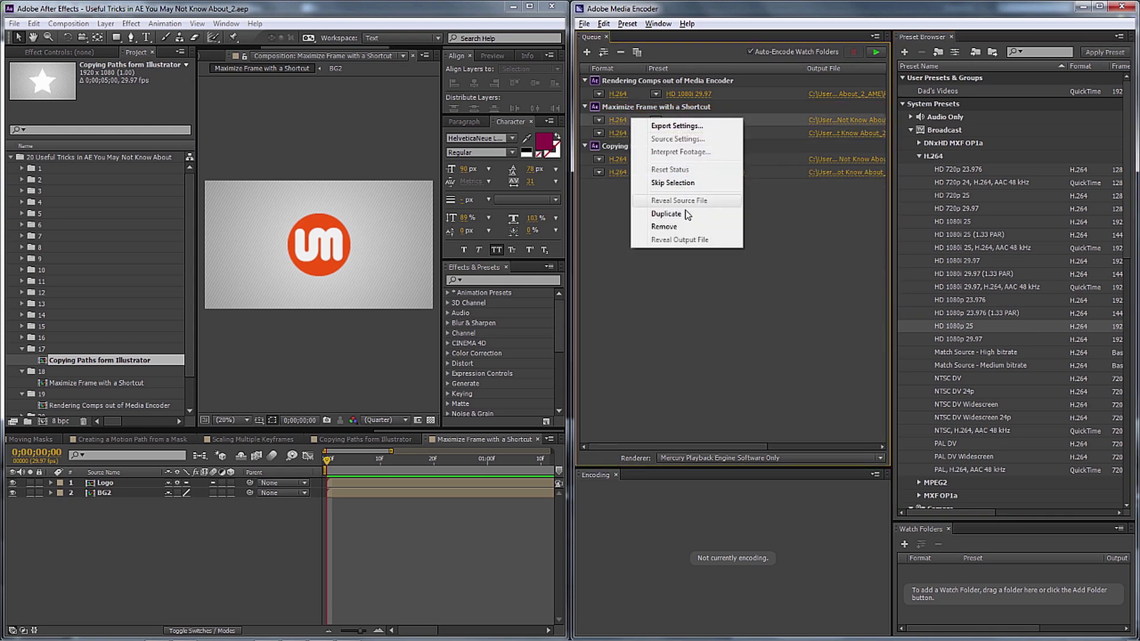
pyautogui.click(664, 227)
pyautogui.click(905, 354)
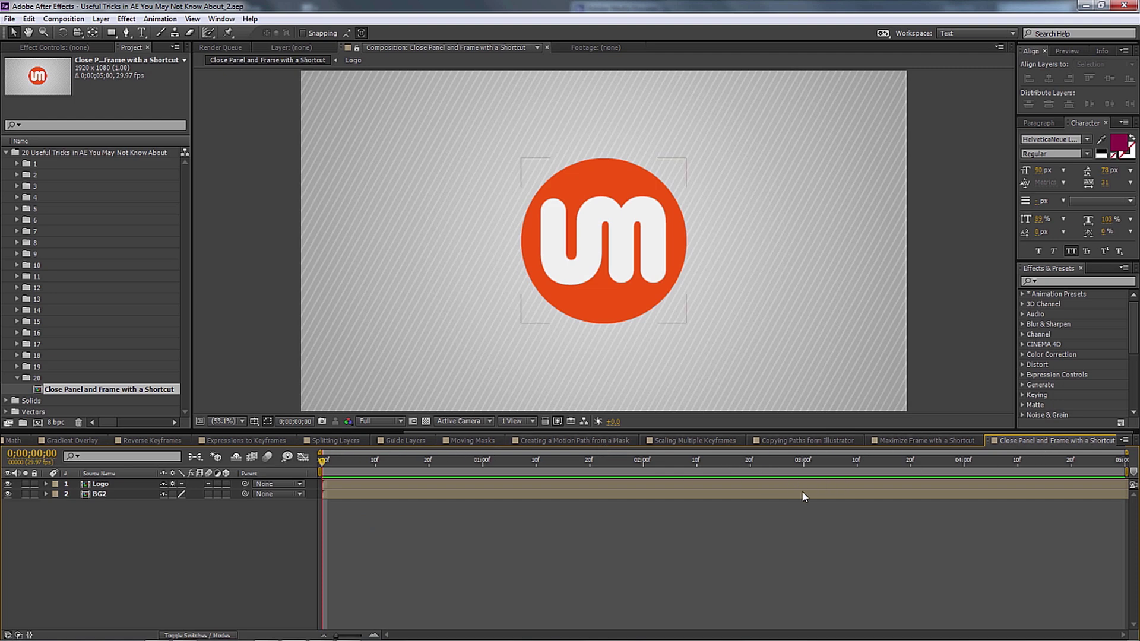
# Switch to After Effects and close all the open compositions in the Timeline one after another, starting with Close Panel and Frame with a Shortcut.
pyautogui.click(813, 486)
pyautogui.hotkey('ctrl', 'w')
pyautogui.hotkey('ctrl', 'w')
pyautogui.hotkey('ctrl', 'w')
pyautogui.hotkey('ctrl', 'w')
pyautogui.hotkey('ctrl', 'w')
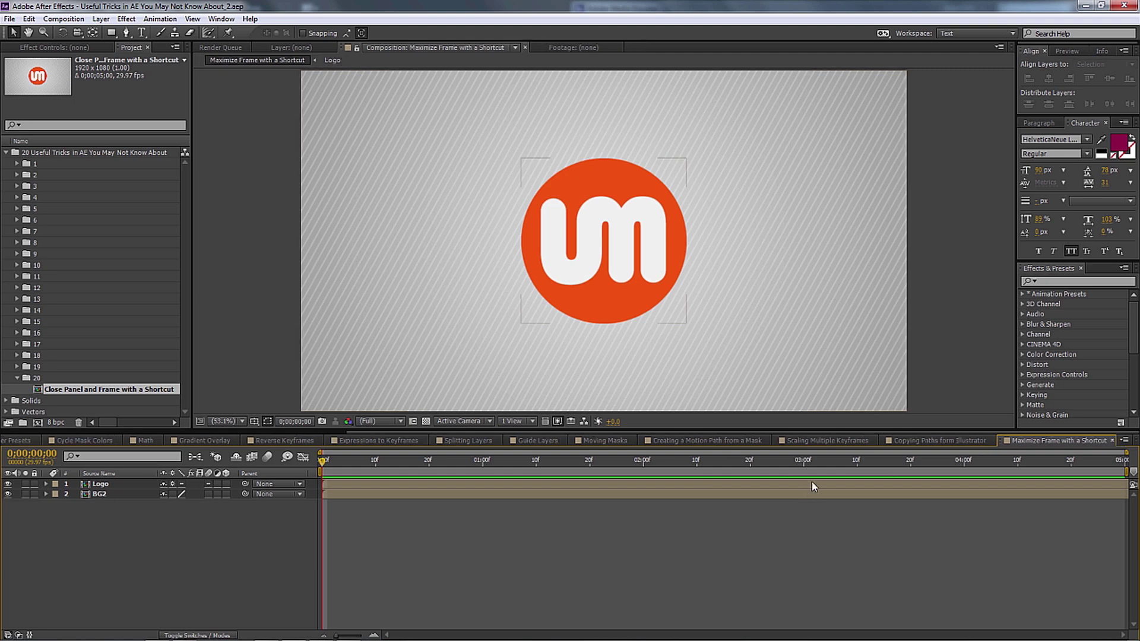
pyautogui.hotkey('ctrl', 'w')
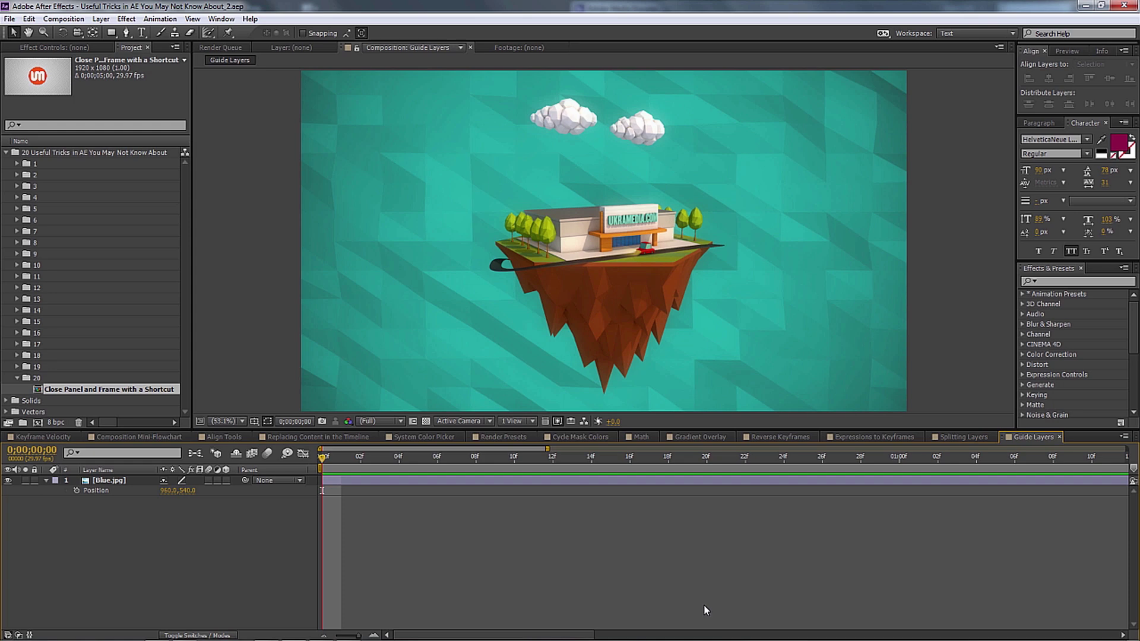
pyautogui.hotkey('ctrl', 'w')
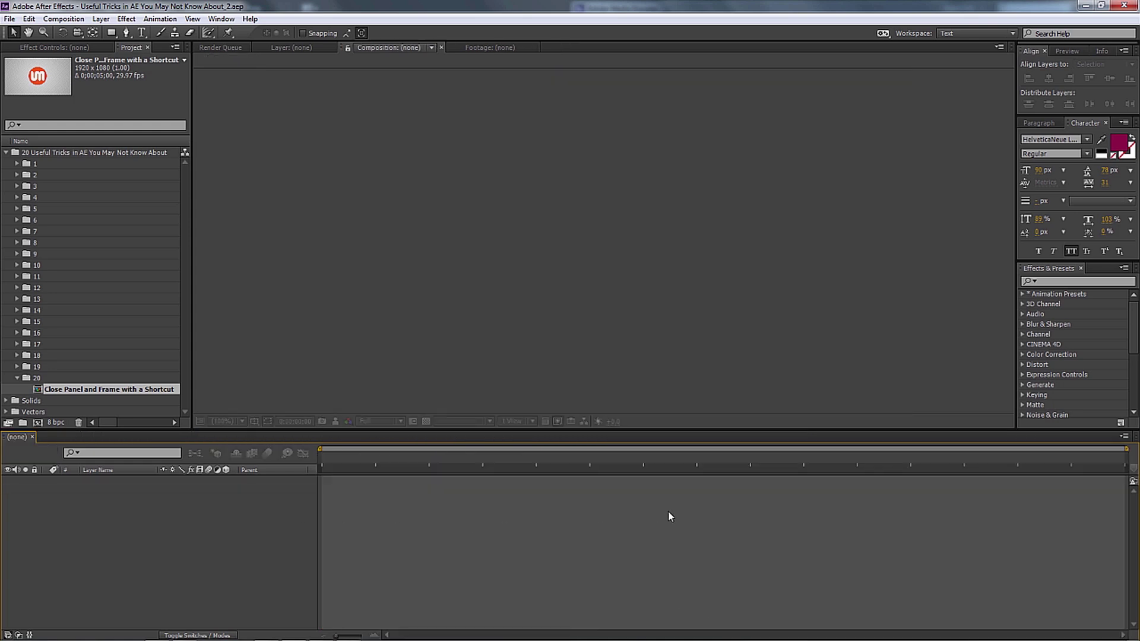